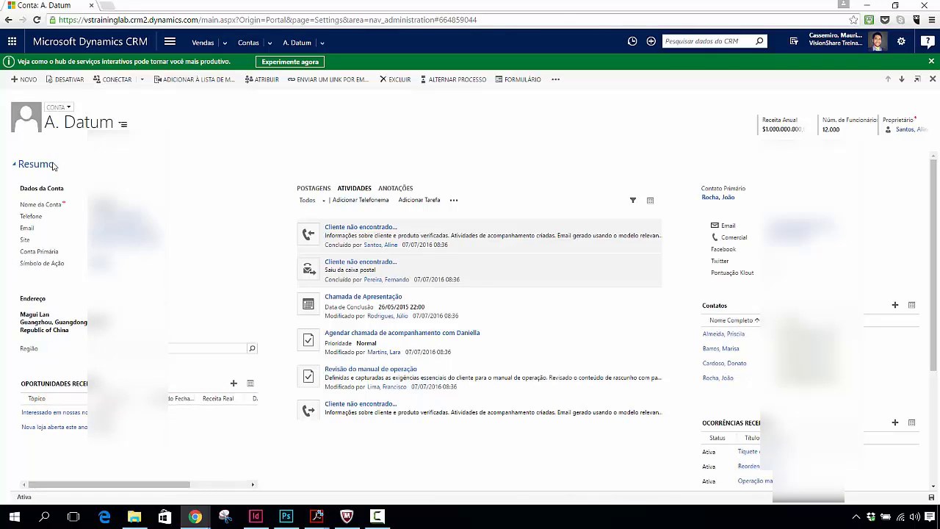
Open the Empresas workbook from the Treinamento de Dynamics CRM 2016 folder and review its account name, main phone and city columns
left_click(137, 518)
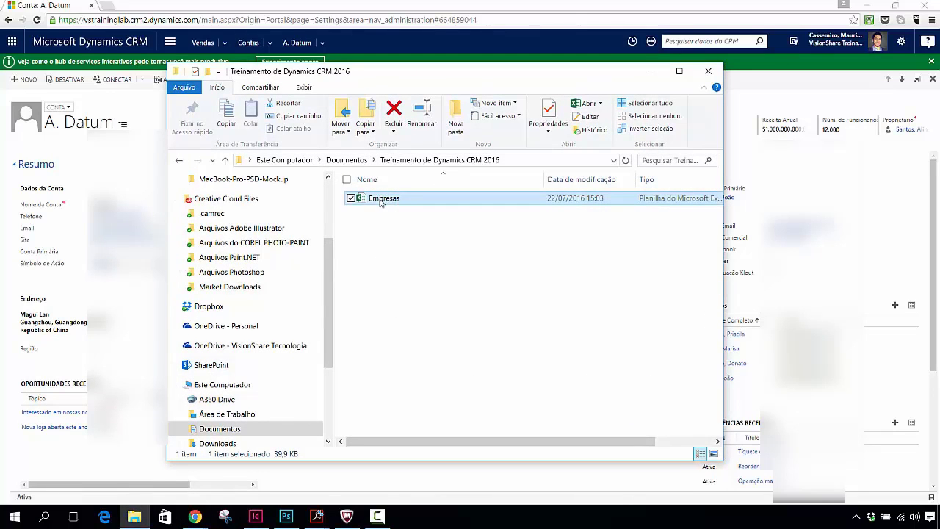
double_click(394, 203)
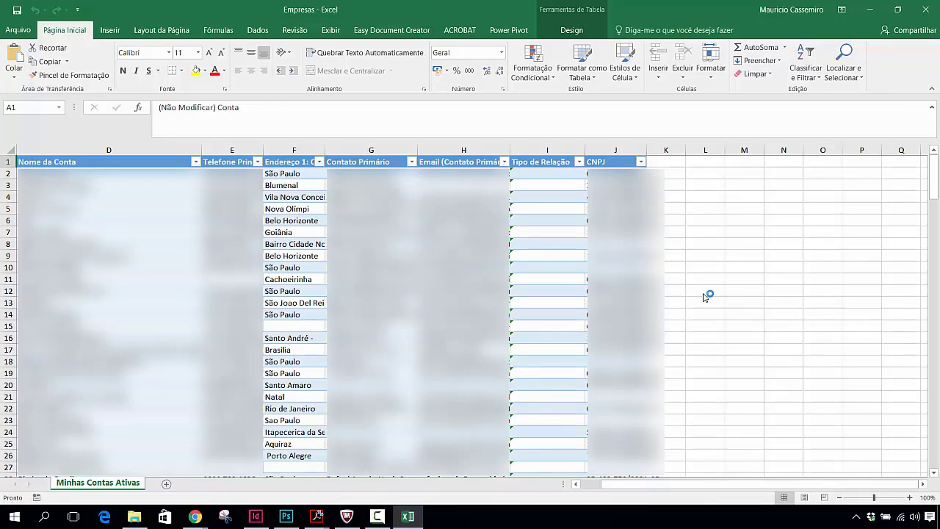
left_click(87, 150)
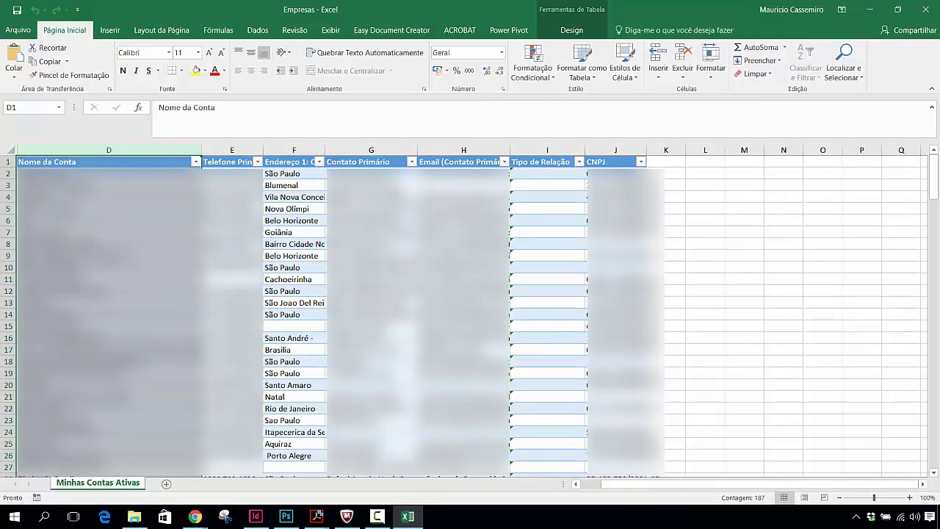
left_click(244, 149)
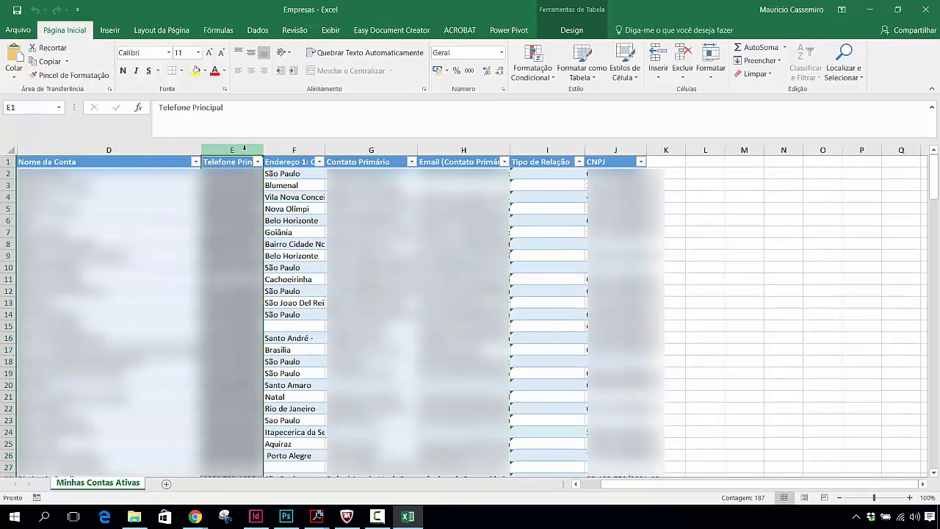
left_click(295, 149)
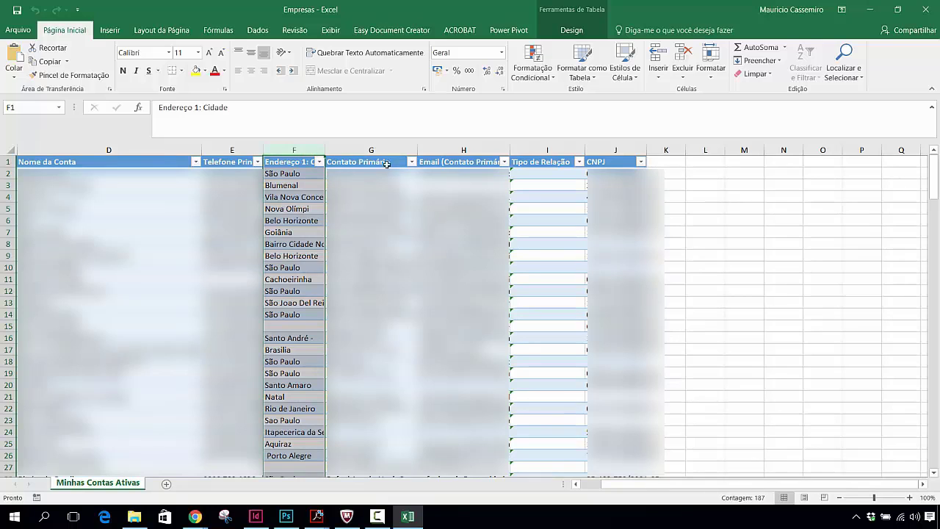
Examine the Contato Primário column and its first entries in the Empresas sheet
left_click(375, 148)
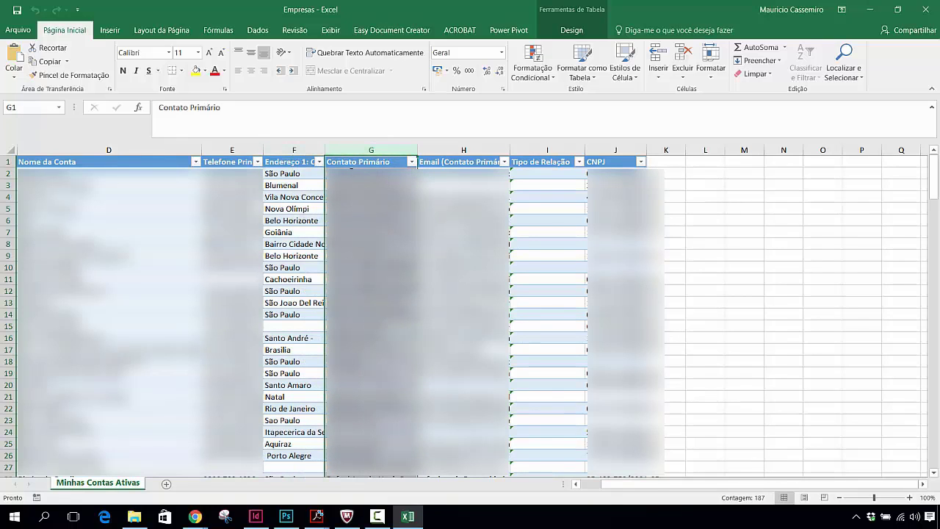
key("Down")
key("Down")
key("Down")
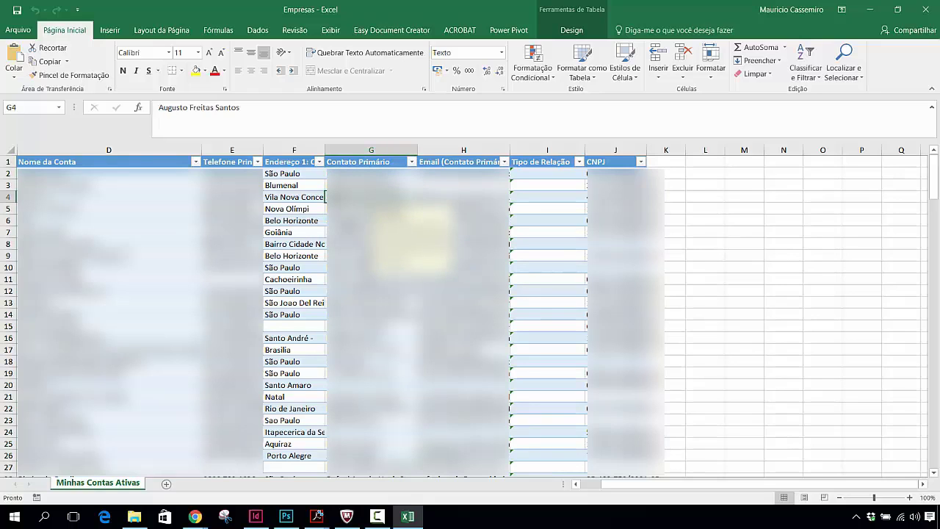
key("Down")
key("Down")
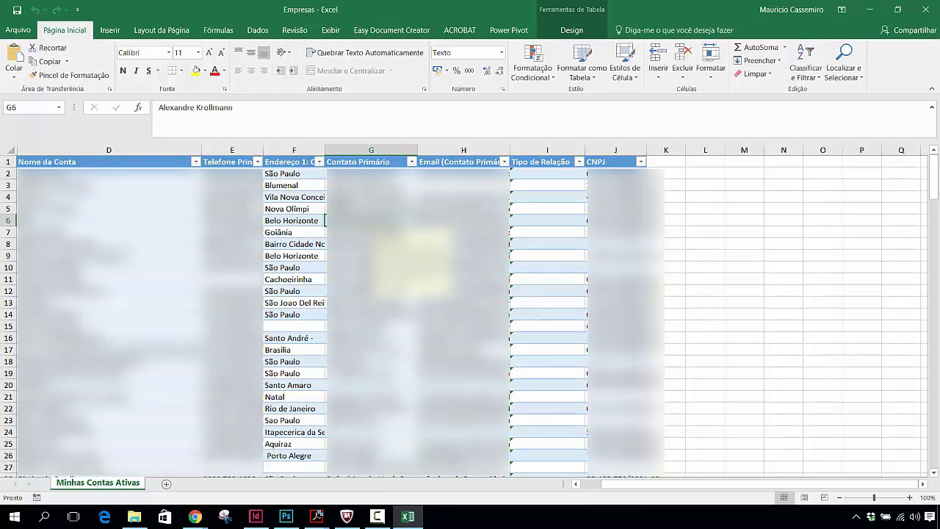
left_click(359, 150)
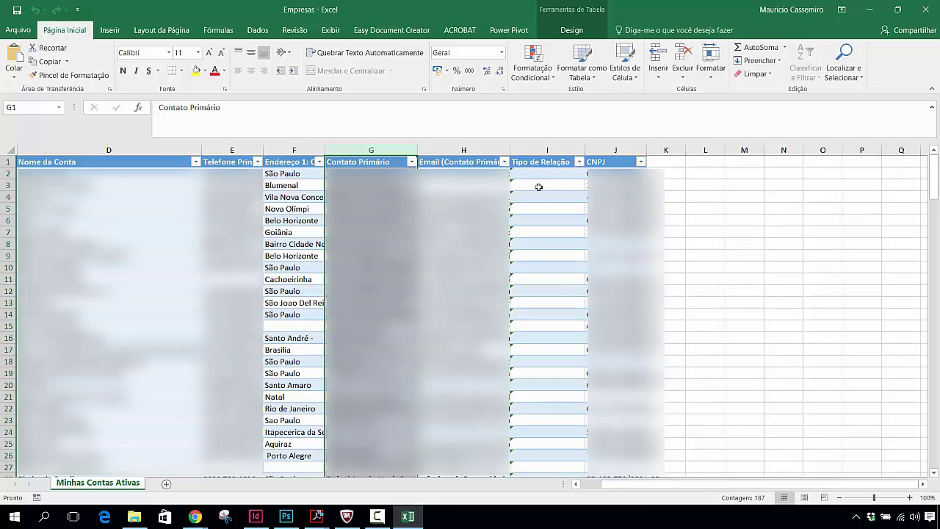
right_click(370, 152)
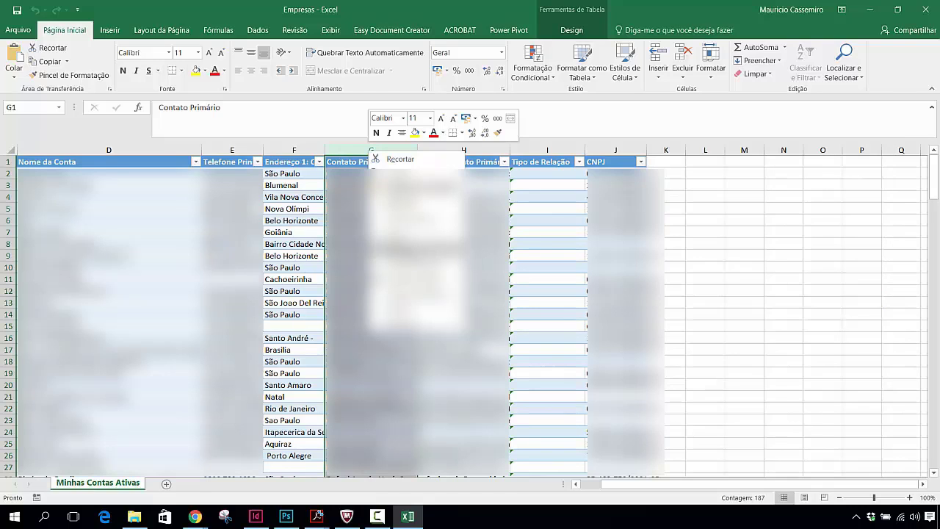
key("Escape")
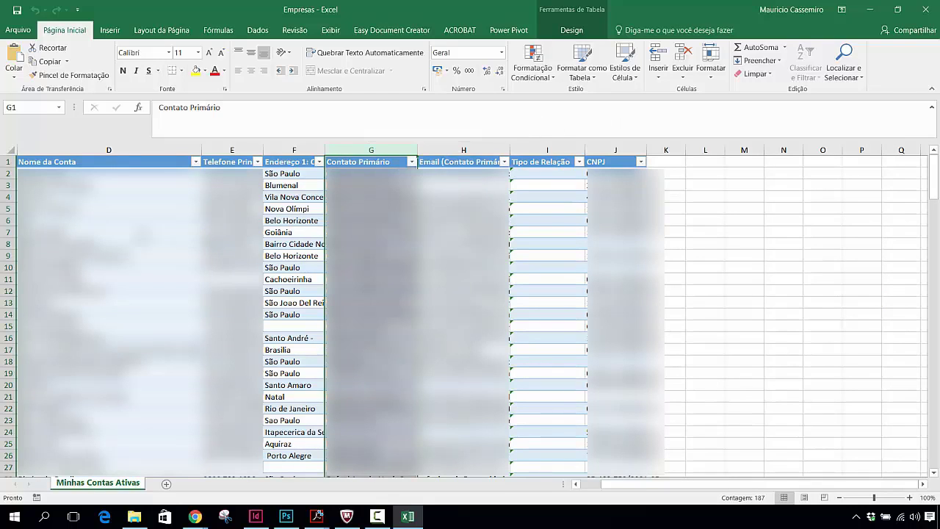
Compare the first account with its primary contact and review the contact email, Tipo de Relação and CNPJ columns
left_click(109, 173)
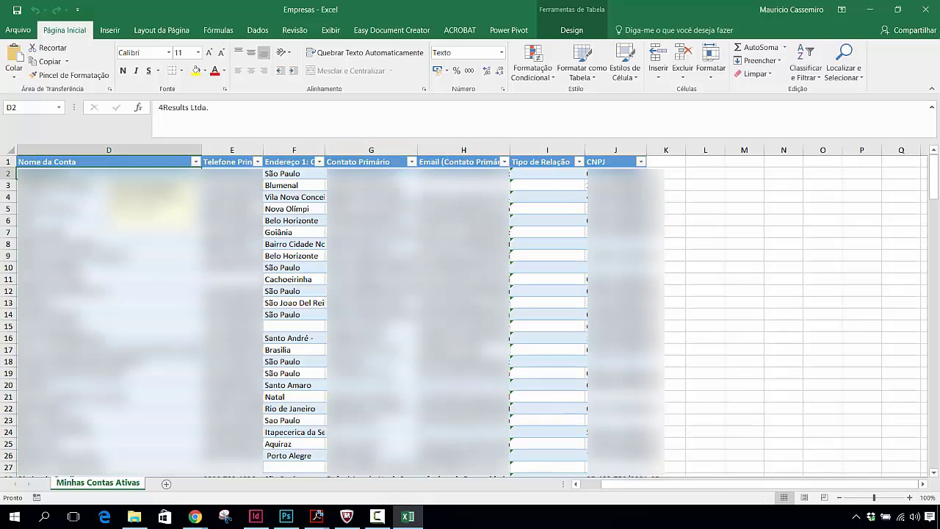
left_click(371, 173)
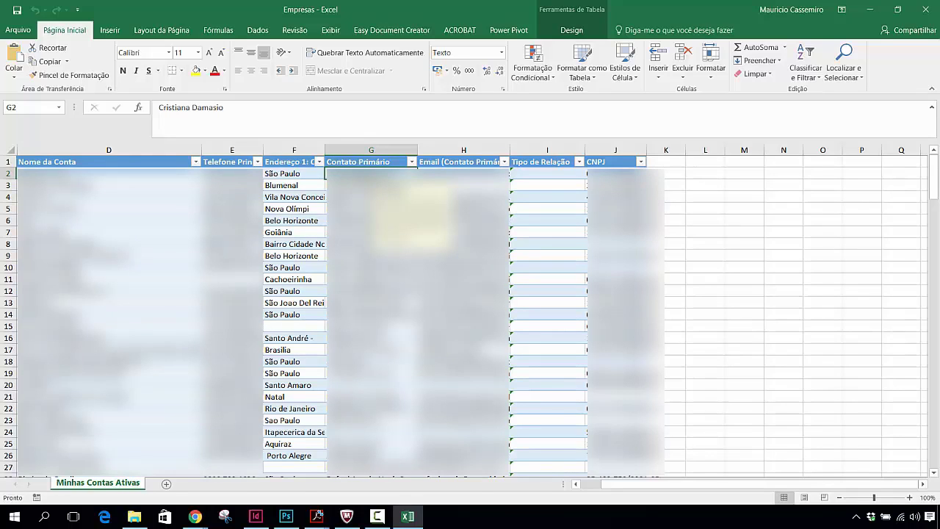
left_click(449, 162)
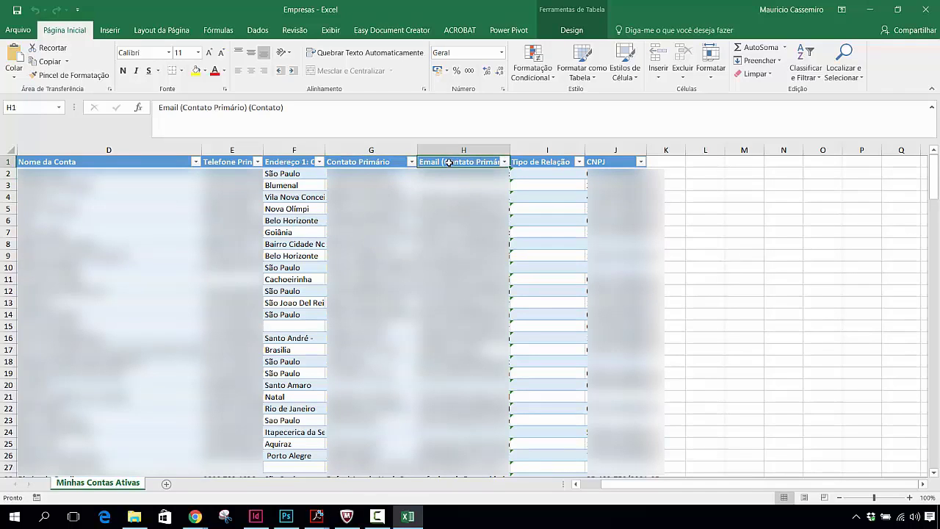
left_click(550, 150)
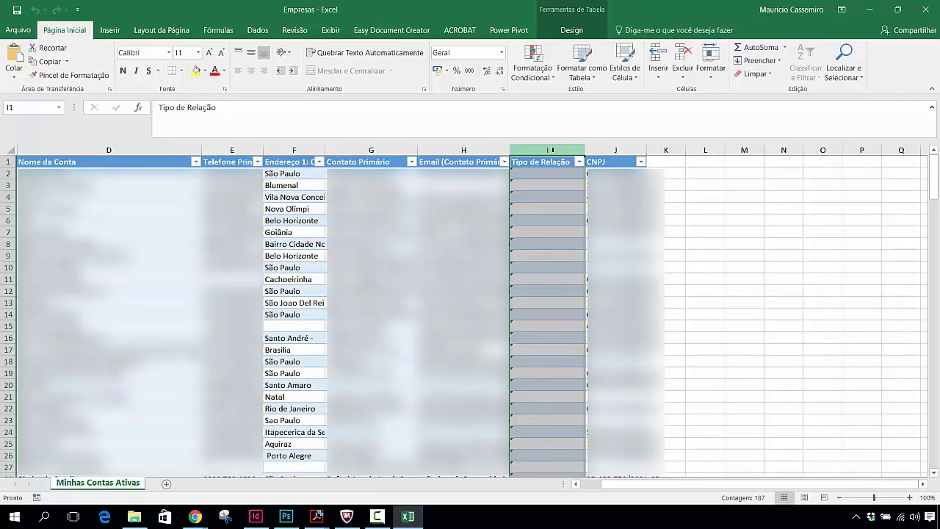
left_click(61, 147)
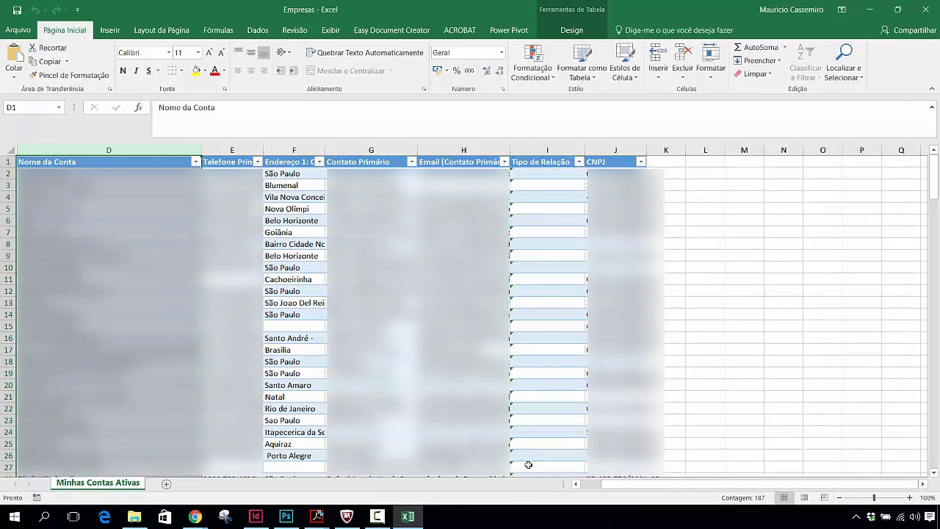
left_click(608, 149)
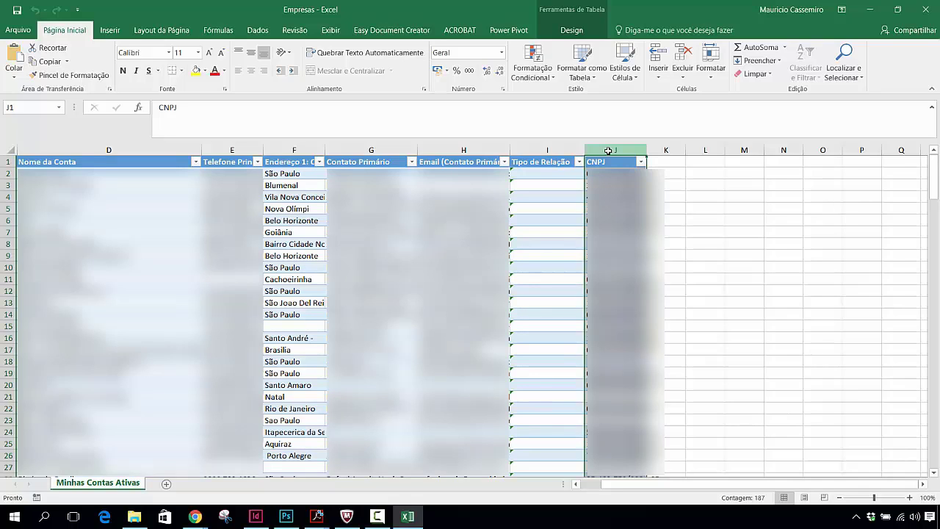
right_click(608, 151)
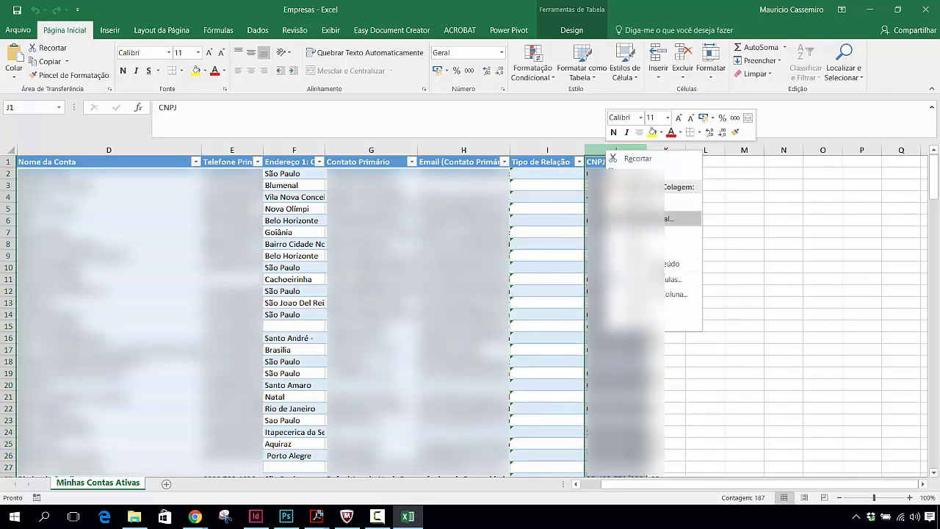
left_click(595, 149)
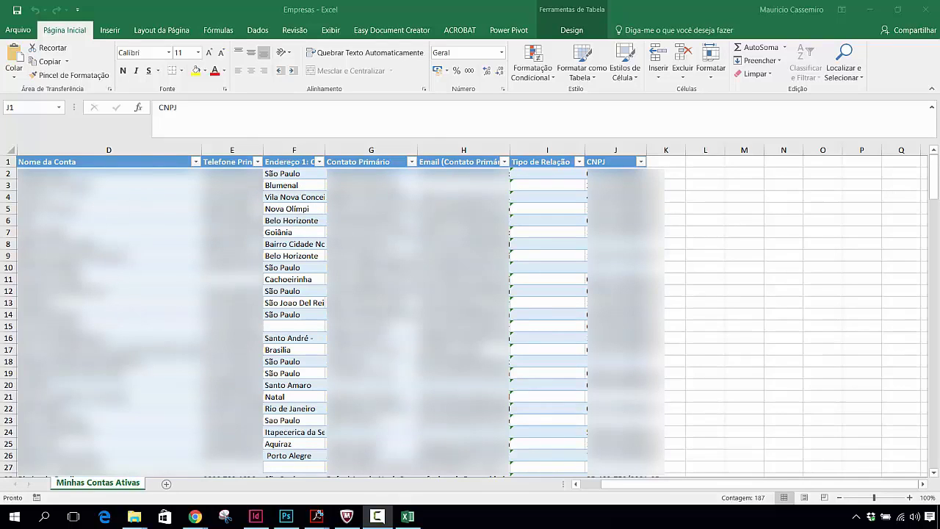
left_click(375, 149)
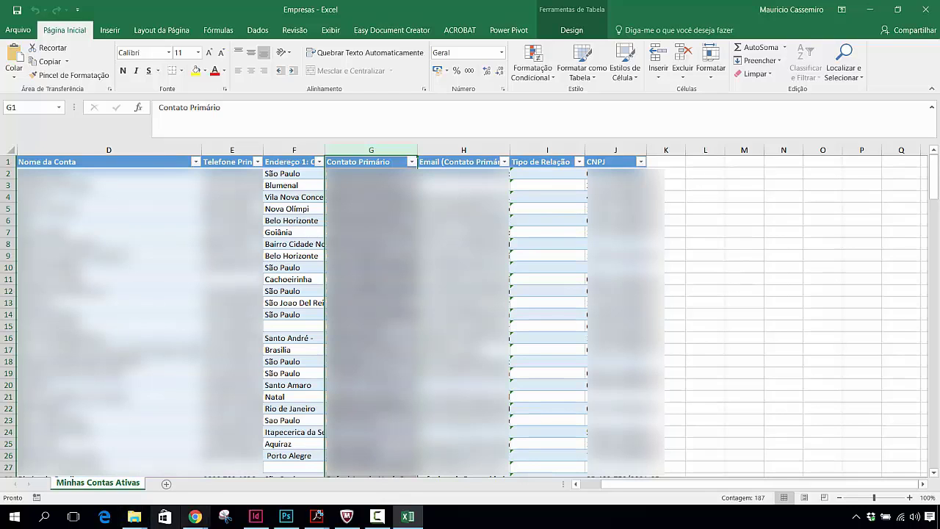
Switch to Dynamics CRM in Chrome, clear the A. Datum account's Contato Primário and look up the same contact again by surname
left_click(195, 517)
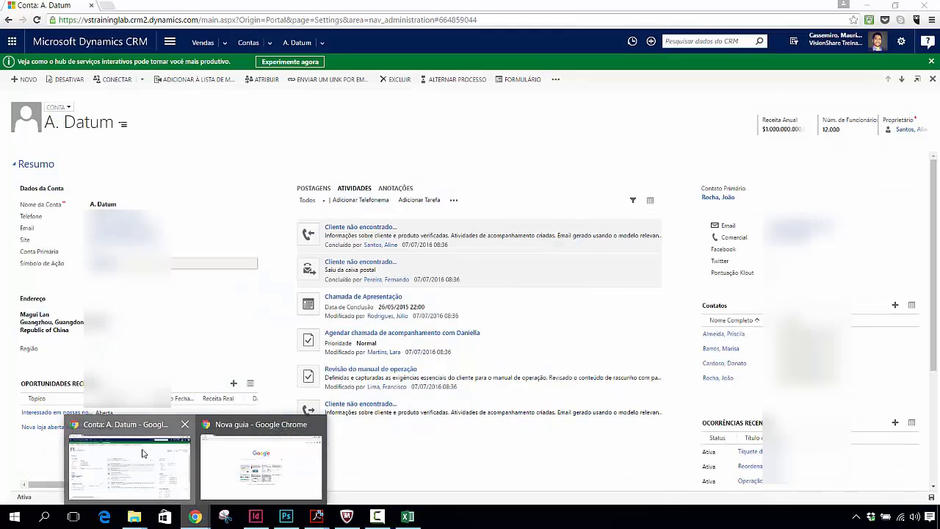
left_click(124, 455)
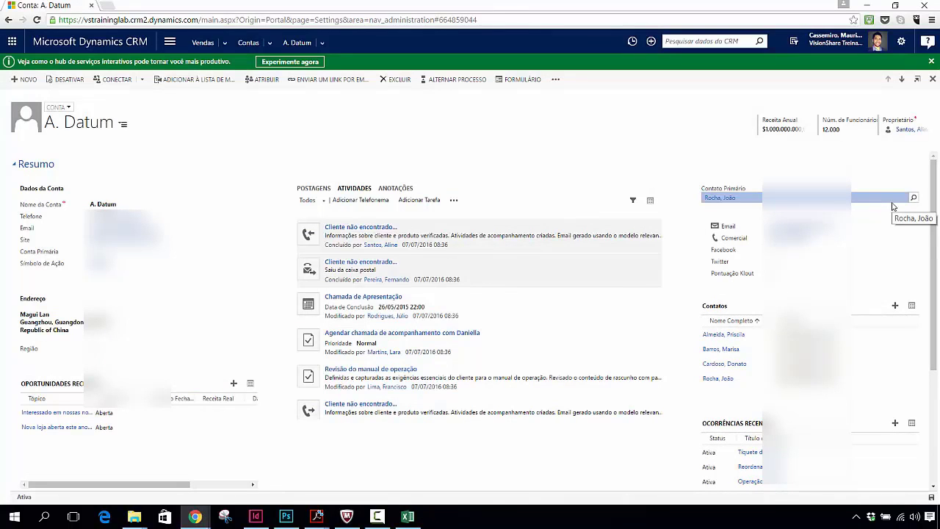
key("Delete")
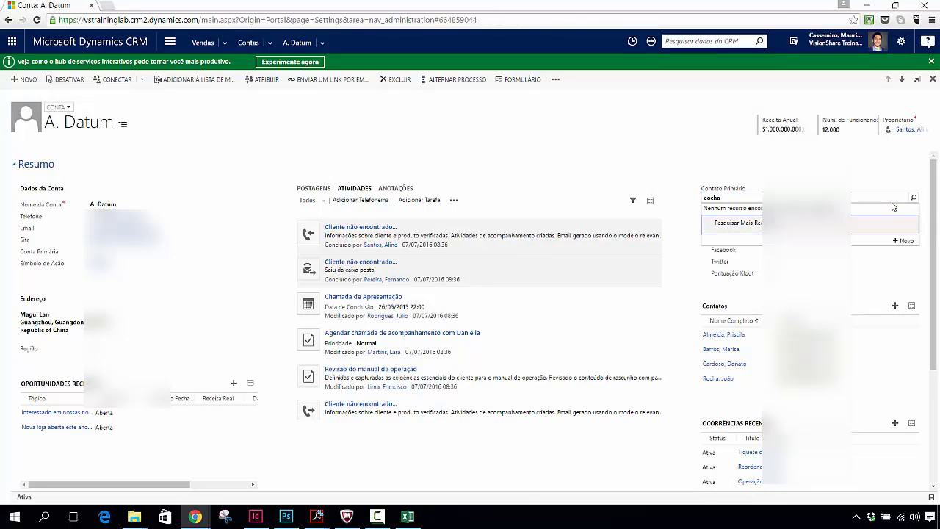
left_click(733, 199)
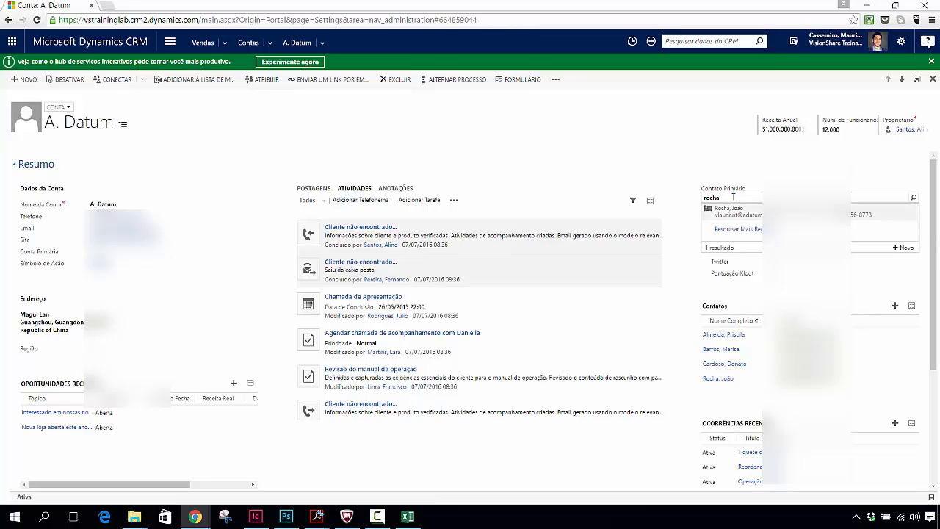
key("Return")
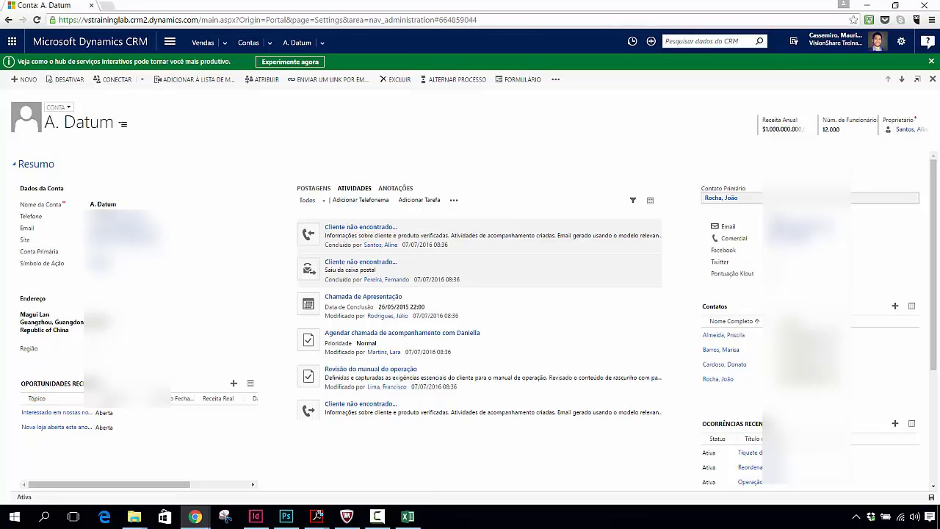
Return to Dynamics CRM, open the Contatos list in the Vendas area and start the data import wizard
key("alt+Tab")
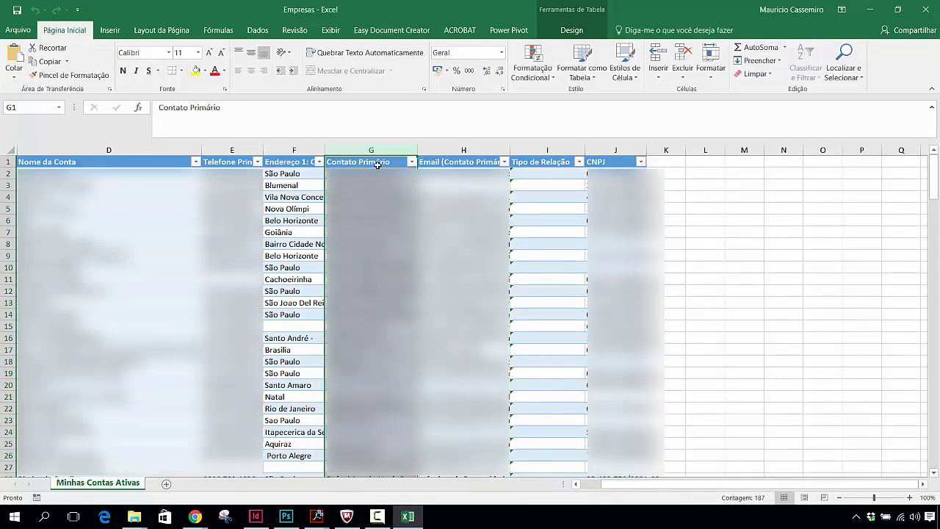
mouse_move(195, 516)
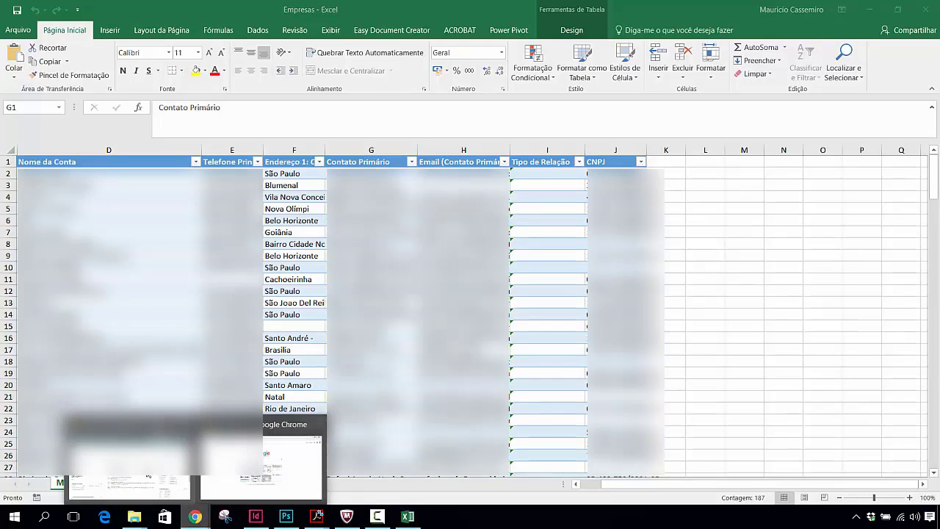
left_click(129, 455)
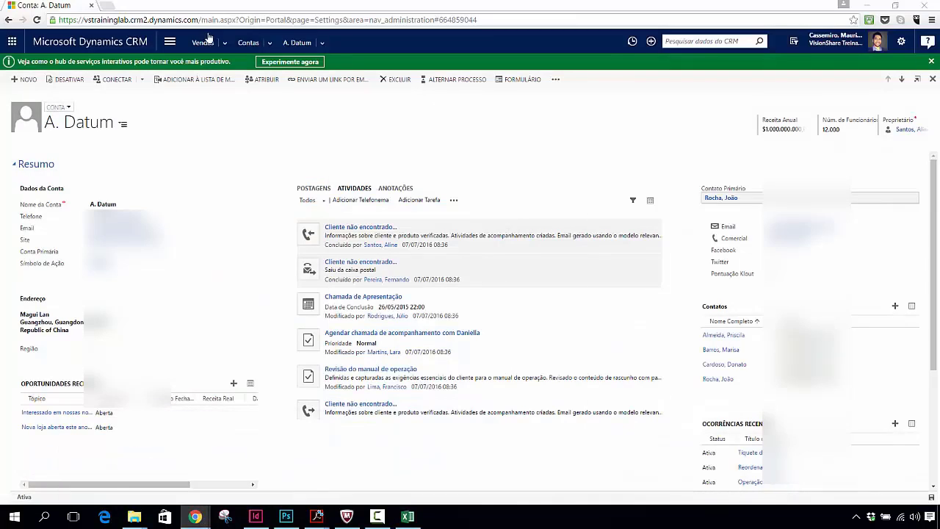
left_click(170, 42)
left_click(78, 73)
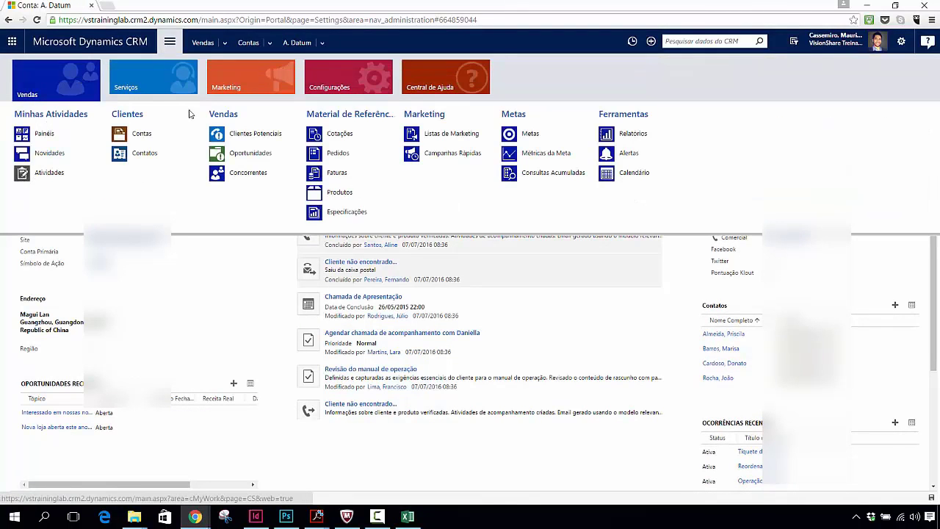
left_click(165, 155)
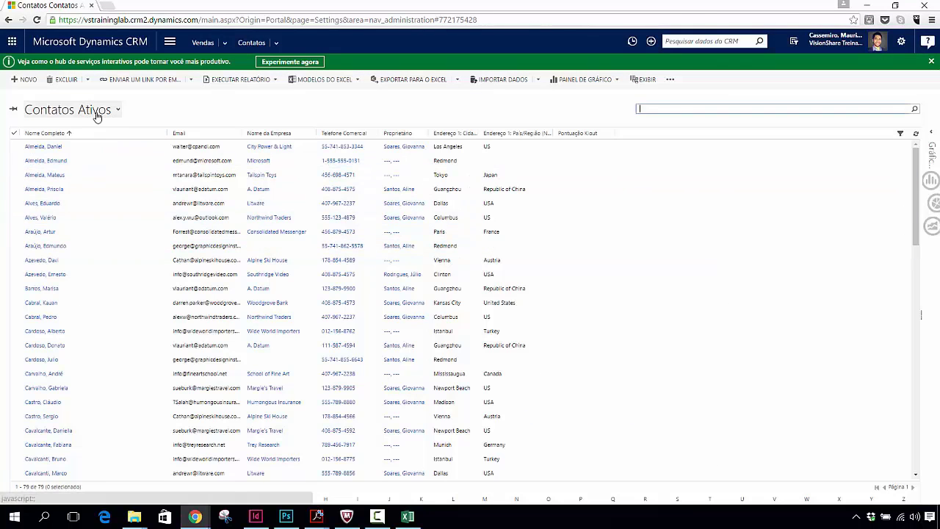
left_click(491, 80)
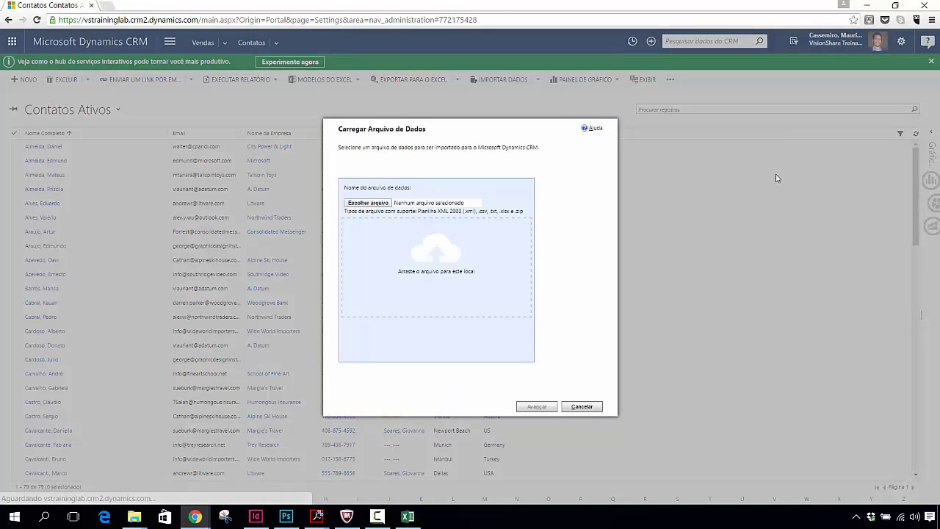
Open the Contatos workbook from the Treinamento de Dynamics CRM 2016 folder and select its Nome Completo column
mouse_move(134, 523)
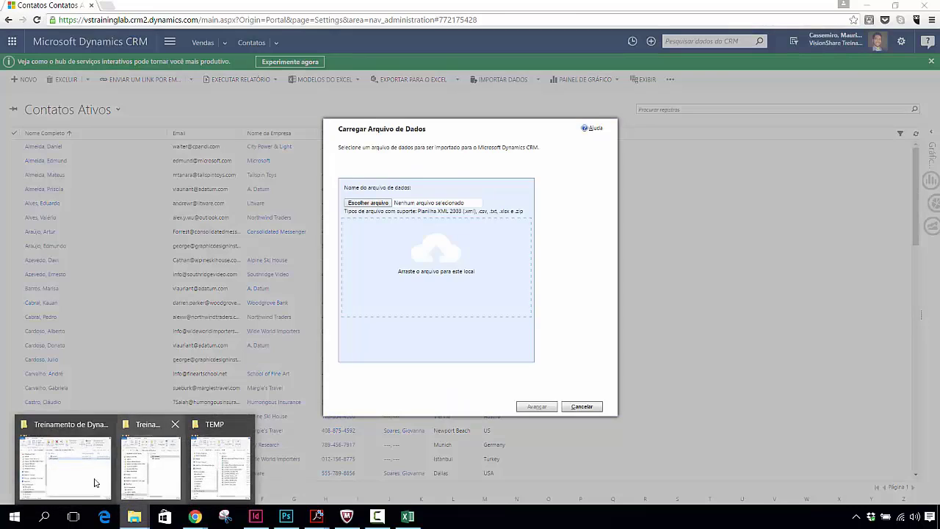
left_click(89, 449)
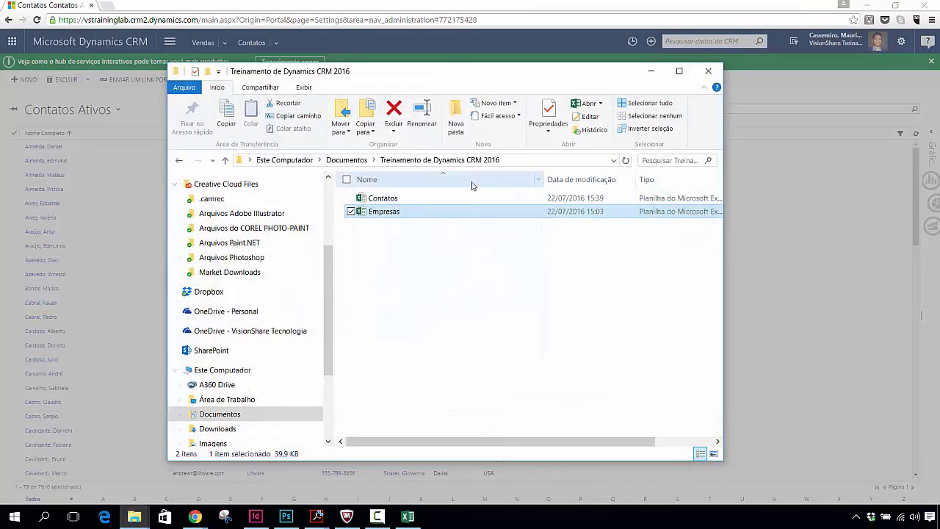
double_click(384, 211)
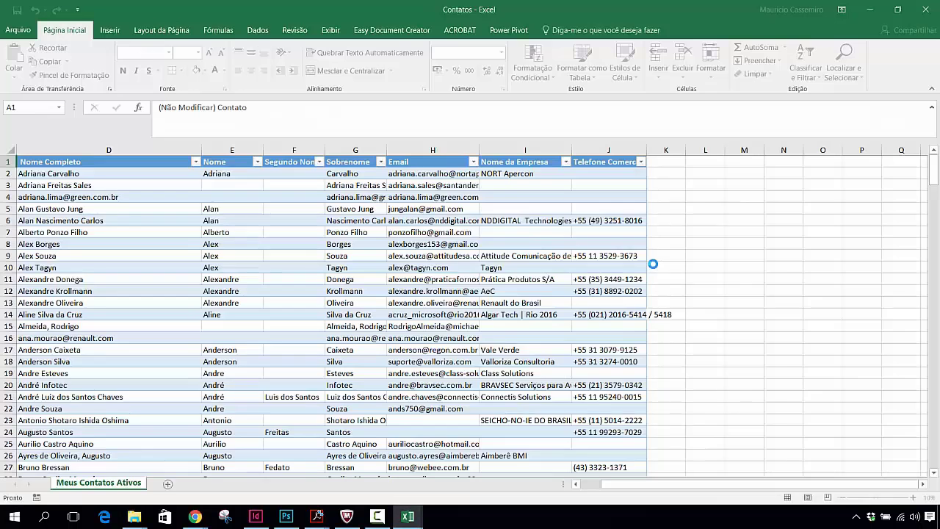
left_click(102, 148)
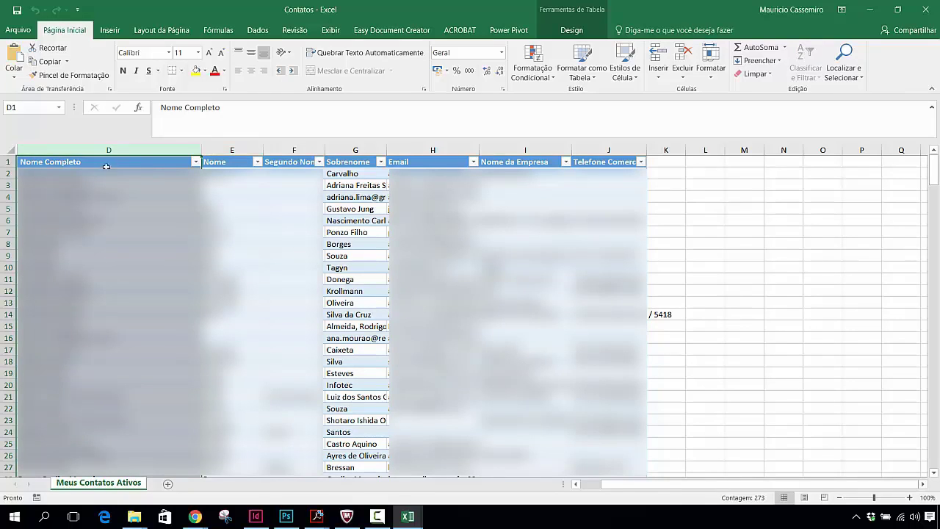
Review the Nome, Segundo Nome, Sobrenome, Email, Nome da Empresa and Telefone Comercial columns of the Contatos workbook
left_click(236, 155)
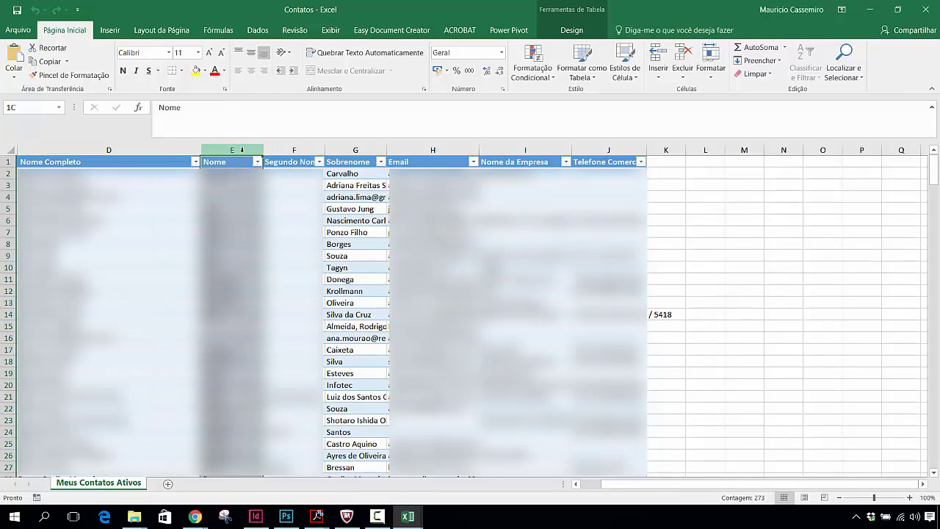
left_click(290, 150)
left_click(356, 150)
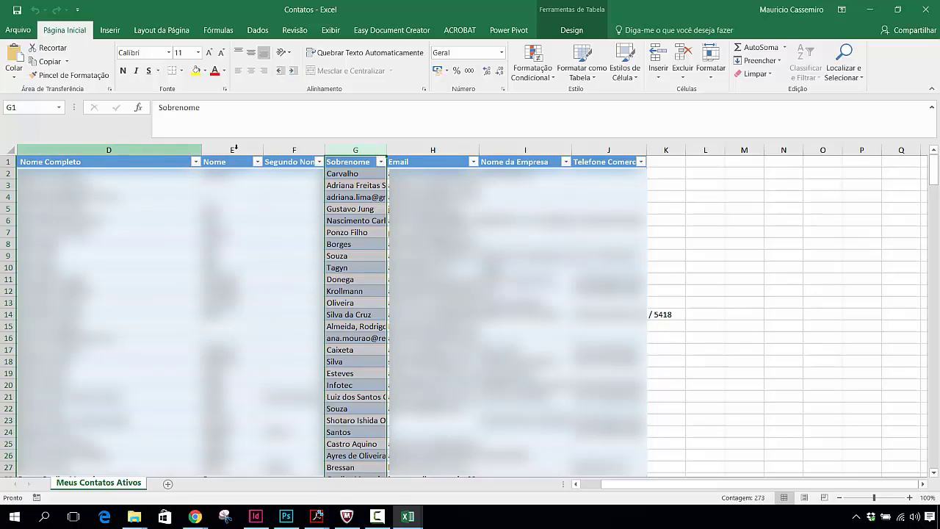
left_click(423, 150)
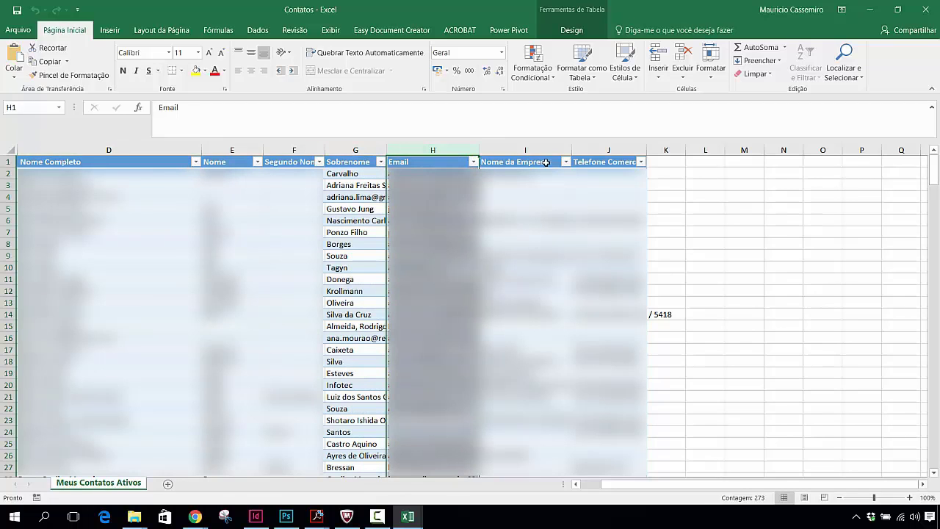
left_click(521, 150)
left_click(603, 150)
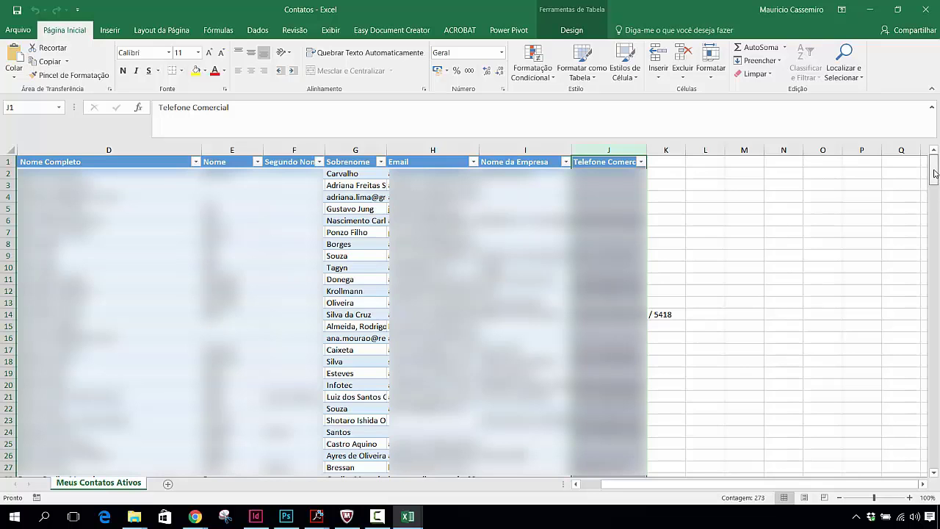
left_click_drag(936, 180, 935, 161)
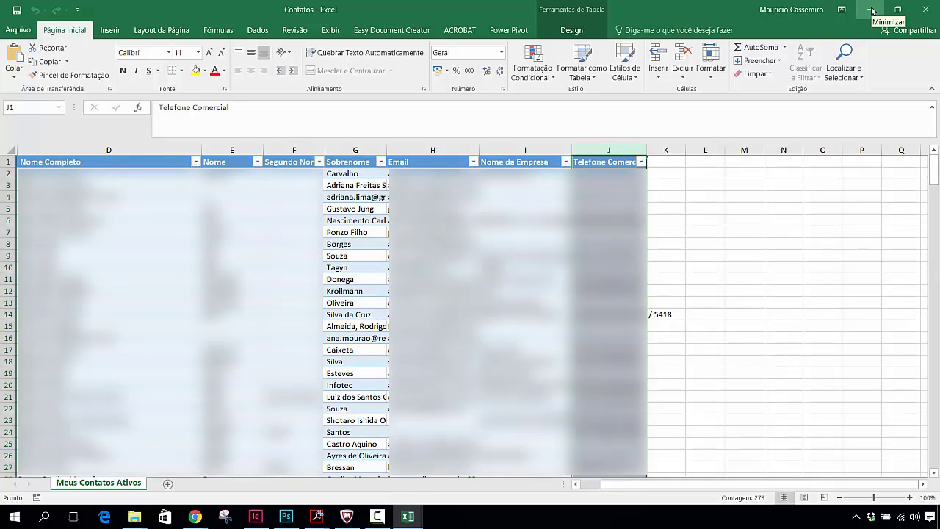
Switch to Dynamics CRM in Chrome, cancel the data import wizard and open the first contact in the Contatos Ativos list
left_click(194, 517)
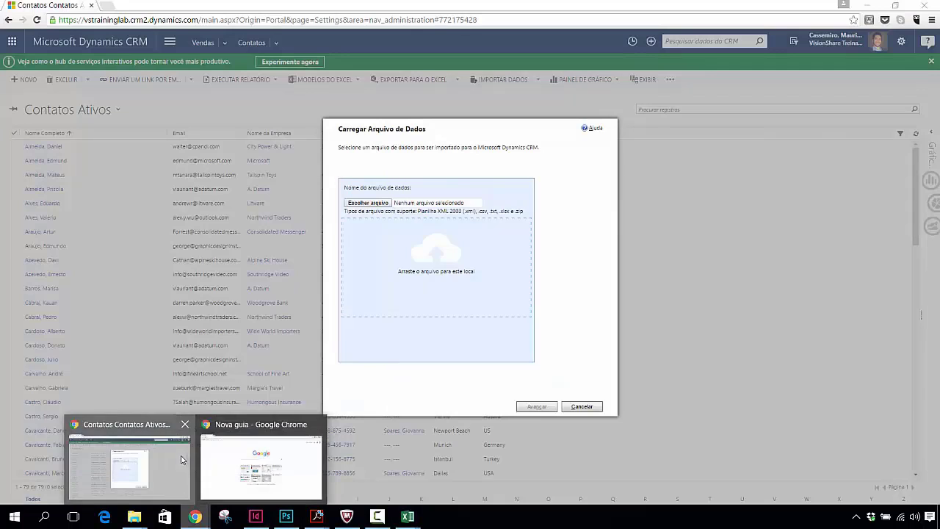
left_click(182, 460)
left_click(583, 406)
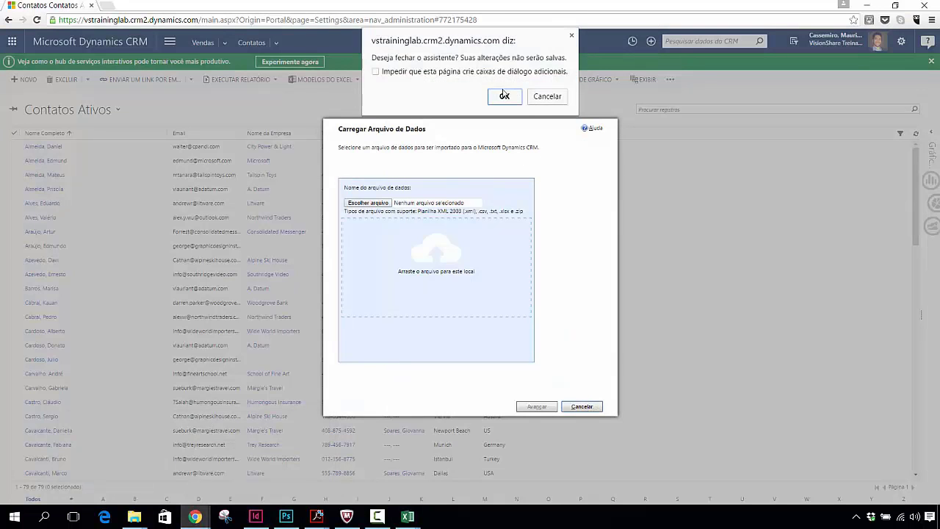
left_click(549, 103)
left_click(573, 406)
left_click(504, 98)
left_click(52, 147)
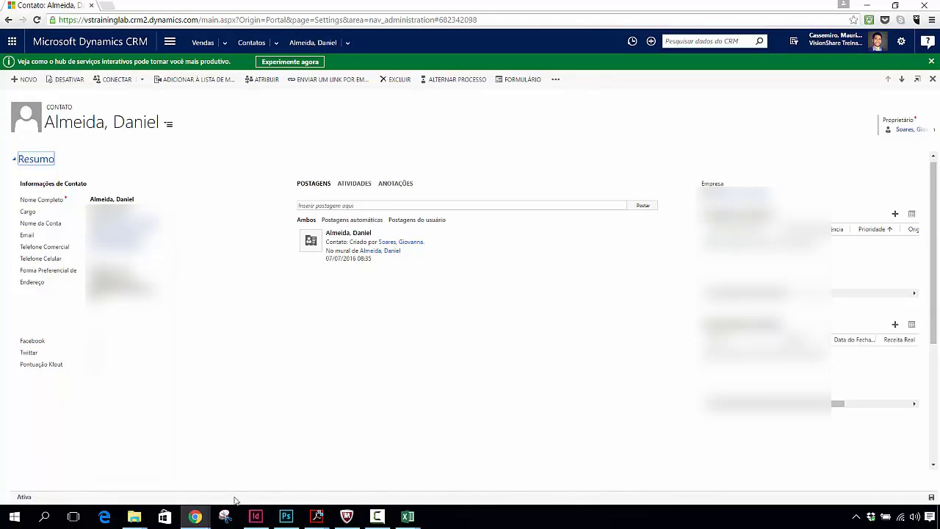
Bring up the Contatos workbook beside the CRM contact form and compare its column headers with the form's field labels
mouse_move(407, 516)
left_click(437, 492)
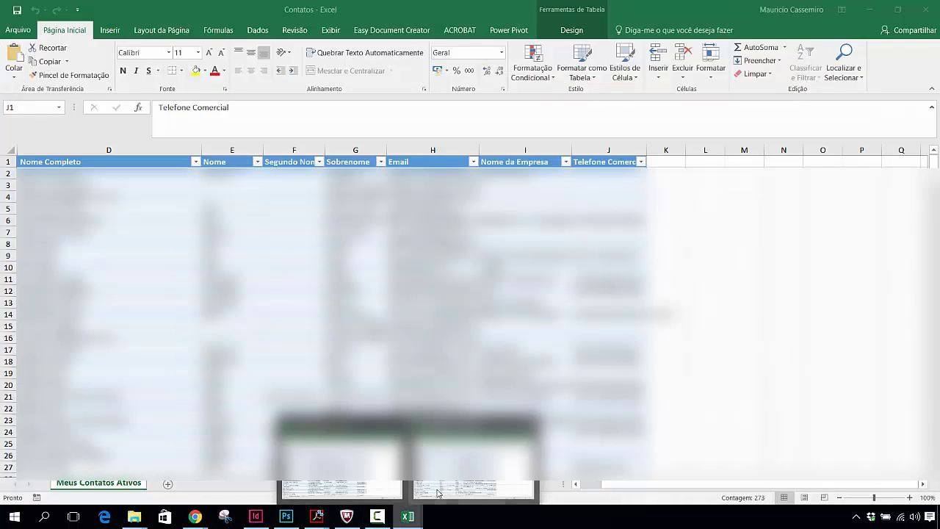
left_click_drag(178, 12, 417, 26)
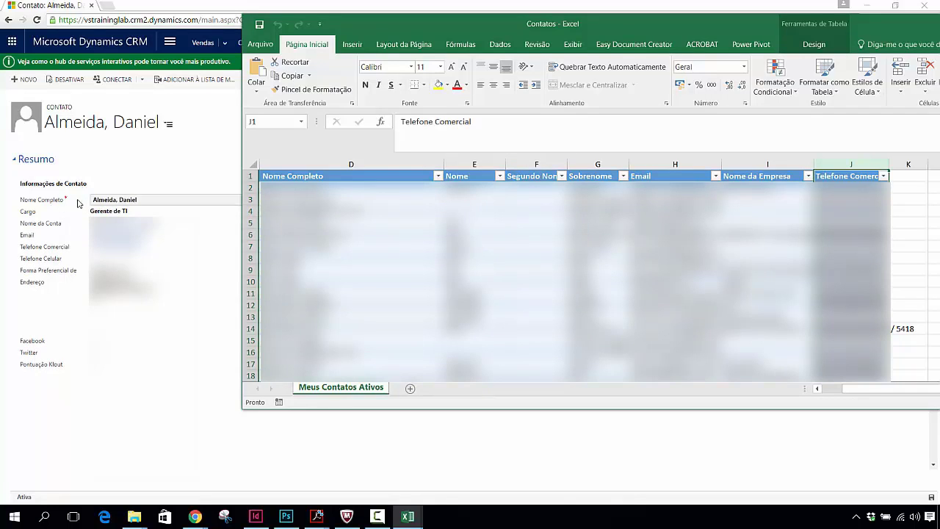
mouse_move(67, 201)
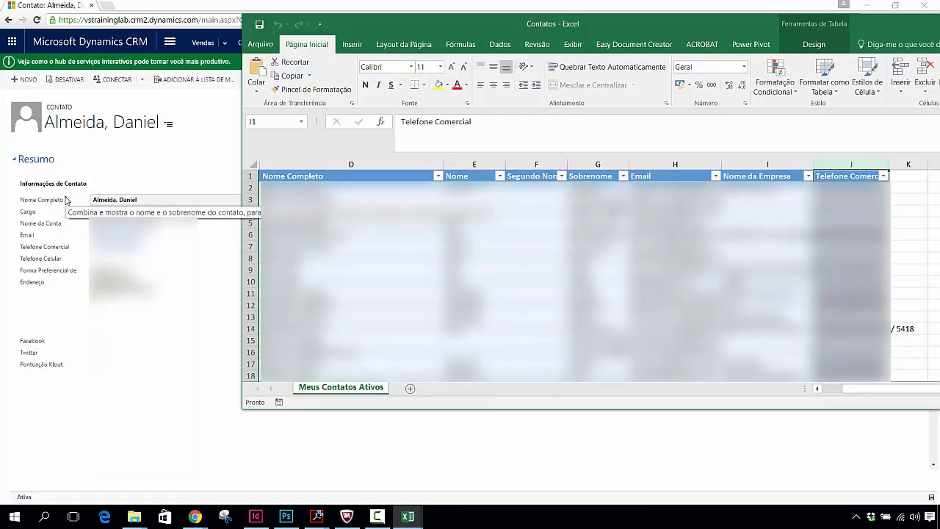
mouse_move(70, 250)
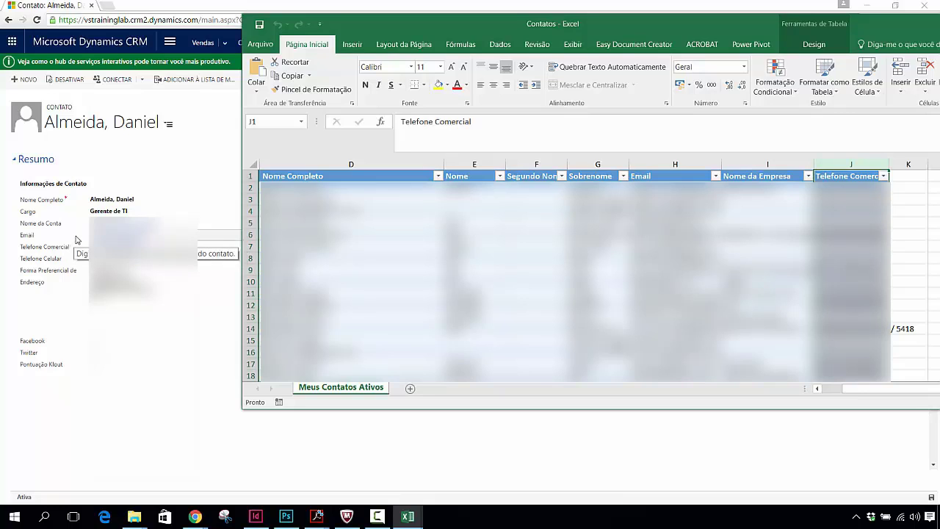
left_click(376, 187)
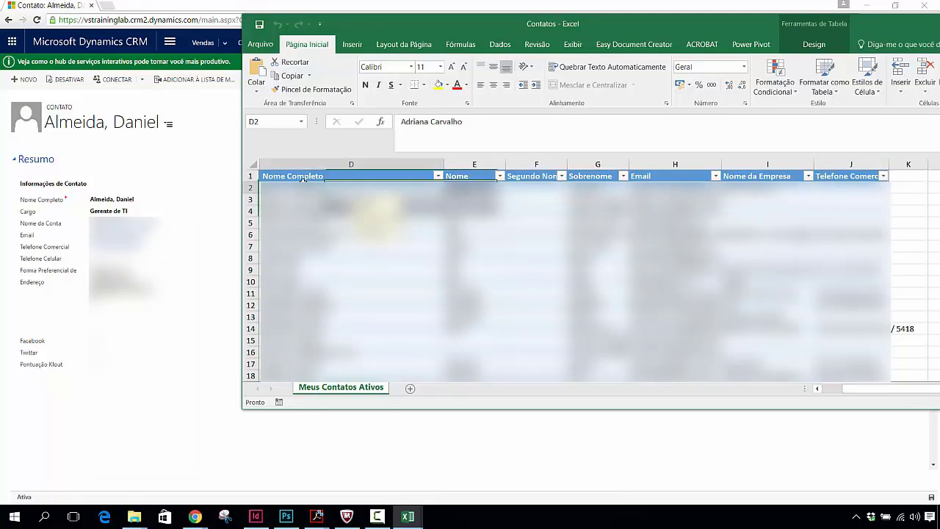
left_click(294, 176)
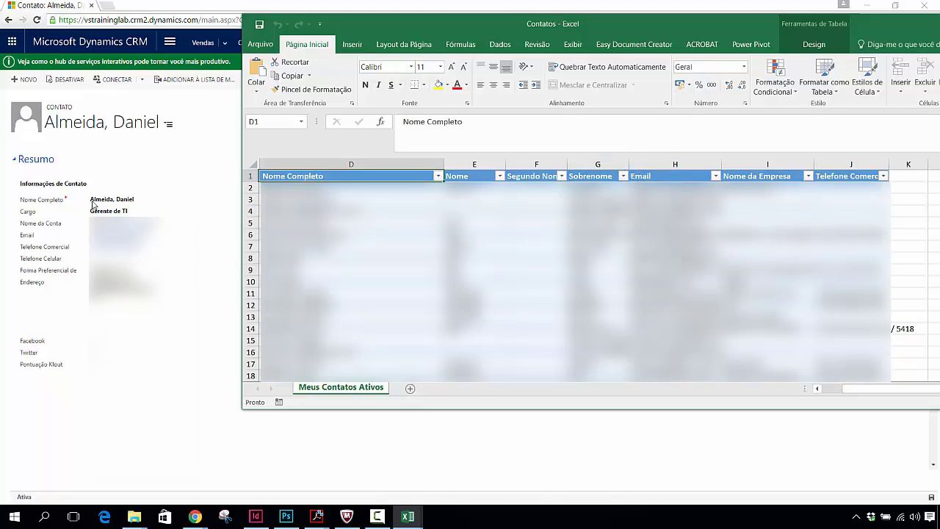
Rename the Nome da Empresa column header to "Nome da Conta" to match the CRM contact field
left_click(767, 167)
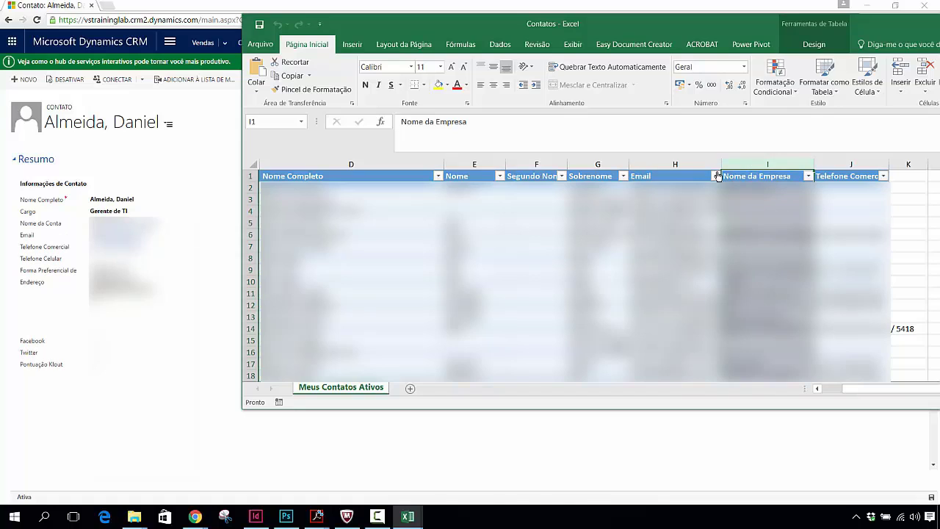
left_click(782, 177)
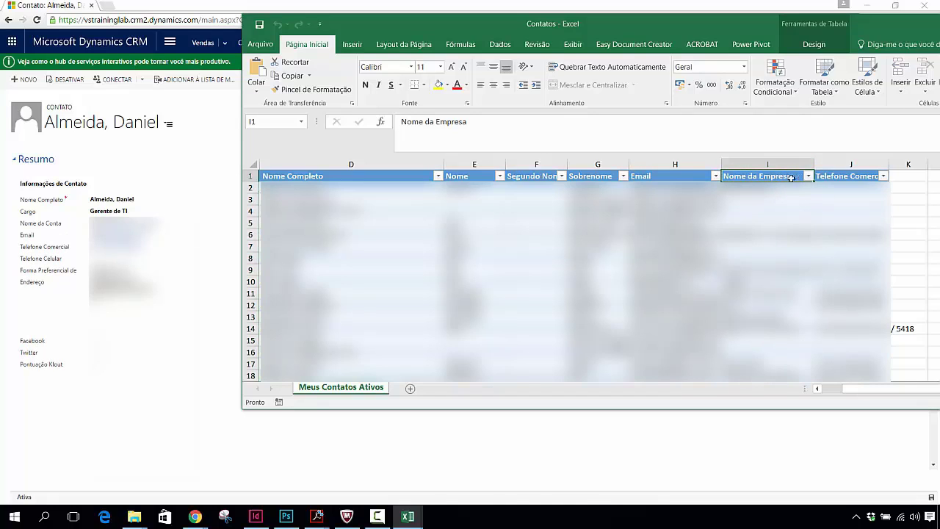
left_click(496, 122)
key("BackSpace")
key("BackSpace")
key("BackSpace")
key("BackSpace")
key("BackSpace")
key("BackSpace")
key("BackSpace")
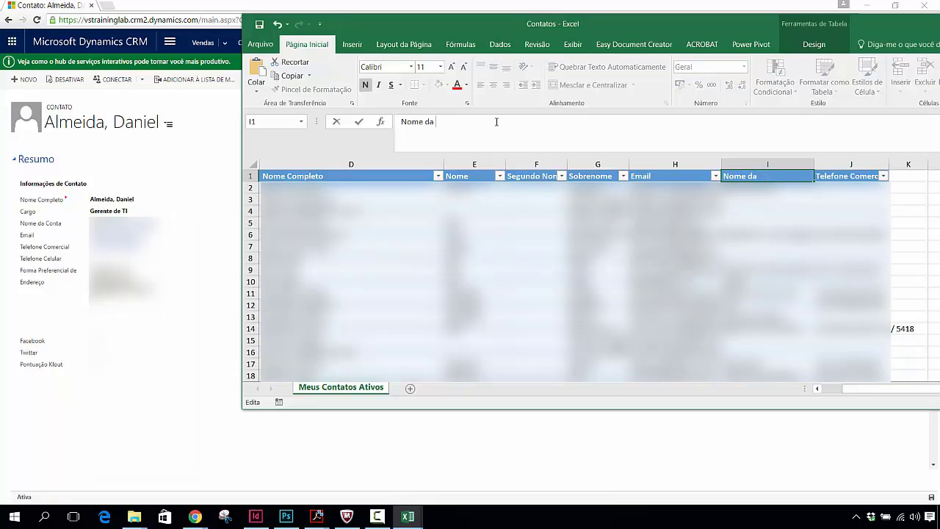
type("Conta")
key("Return")
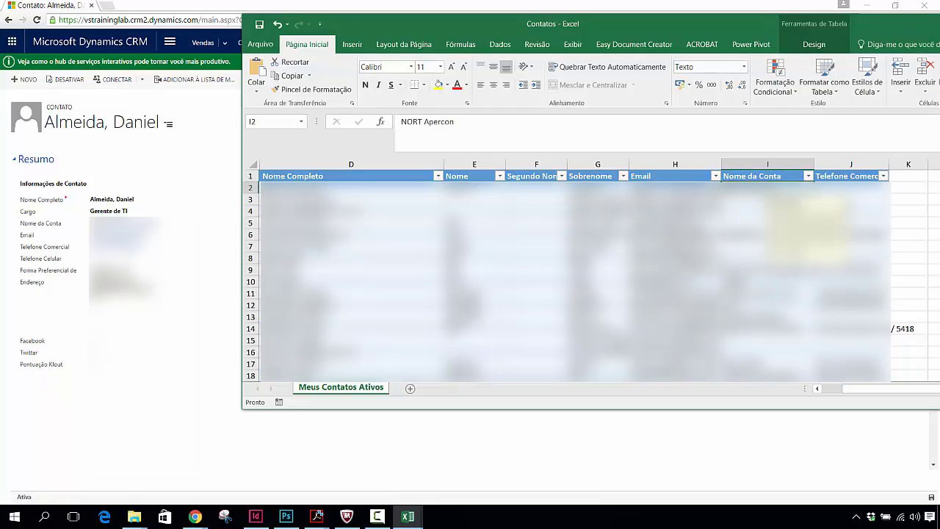
Widen the Telefone Comercial column to fit its content, then maximize and minimize the Contatos workbook to return to Dynamics CRM
double_click(890, 164)
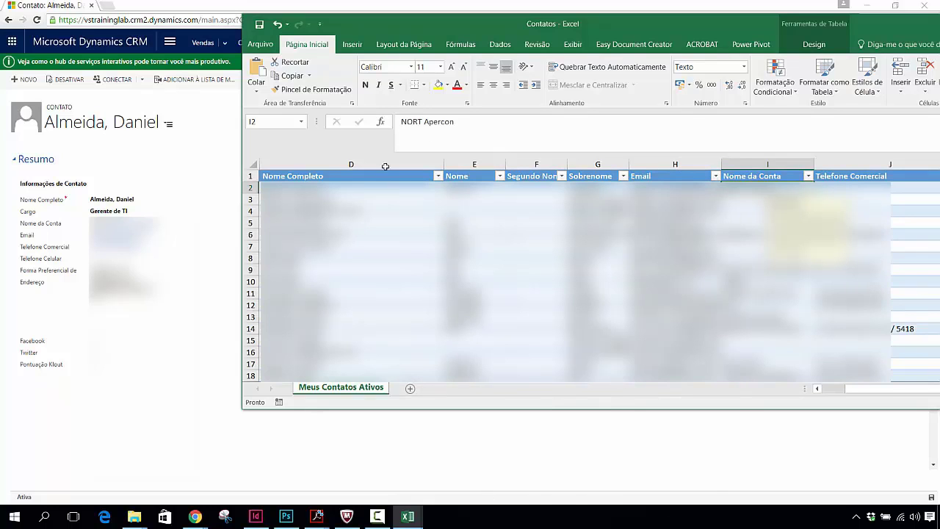
double_click(548, 34)
left_click_drag(548, 34, 480, 62)
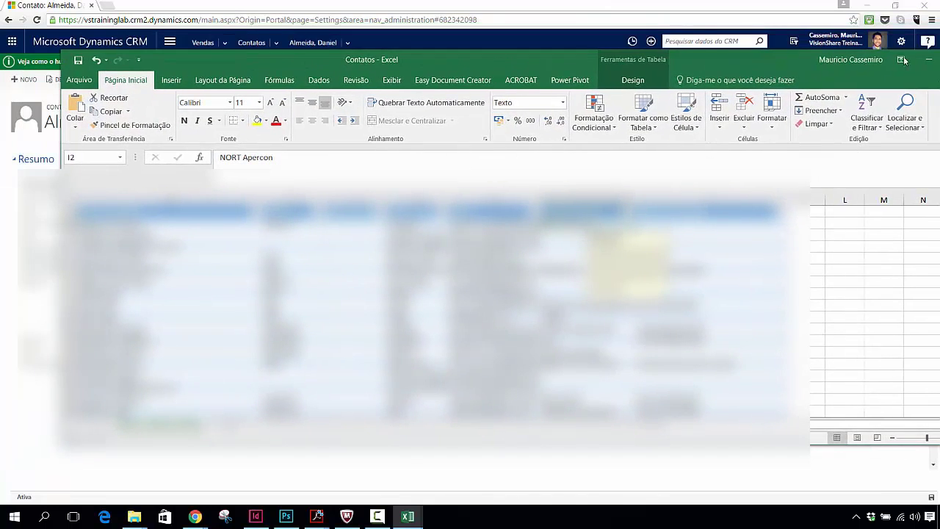
left_click_drag(813, 62, 776, 64)
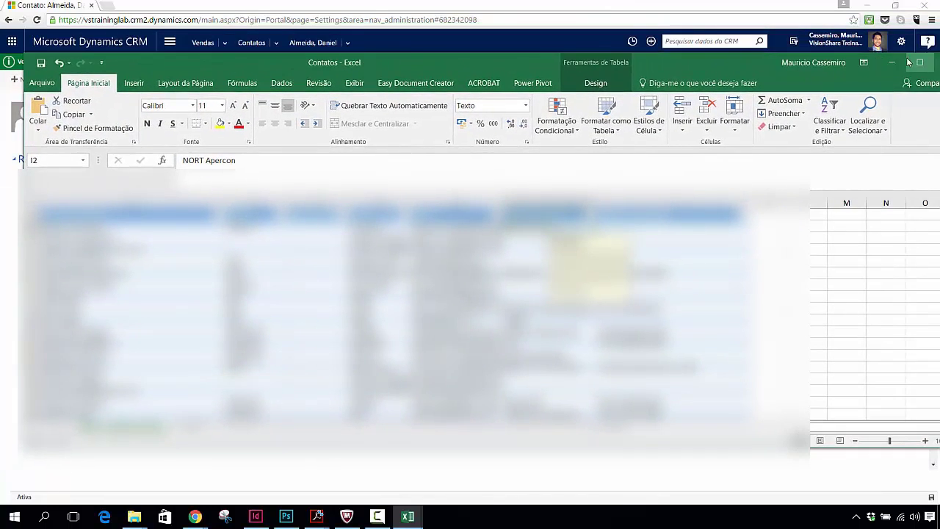
double_click(918, 62)
left_click(842, 9)
left_click(869, 9)
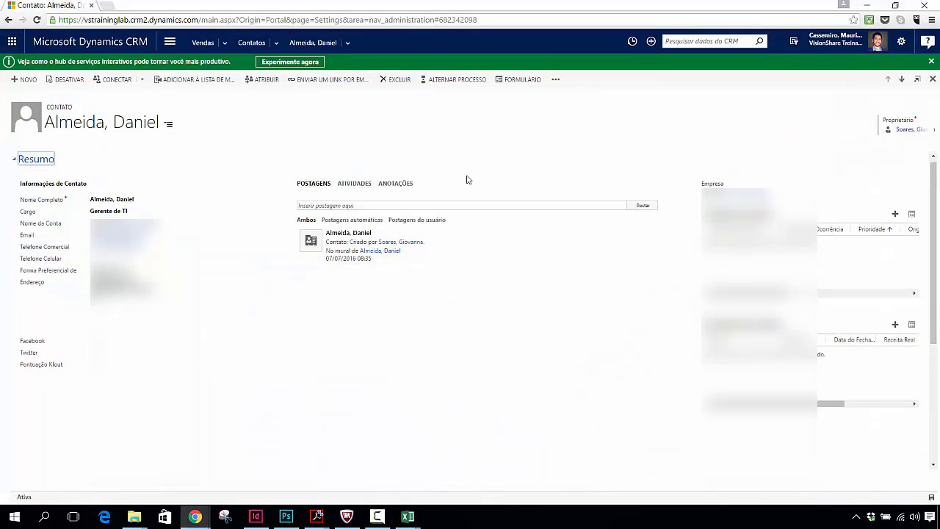
Open Importações in the Gerenciamento de Dados settings and start the data import wizard
left_click(169, 42)
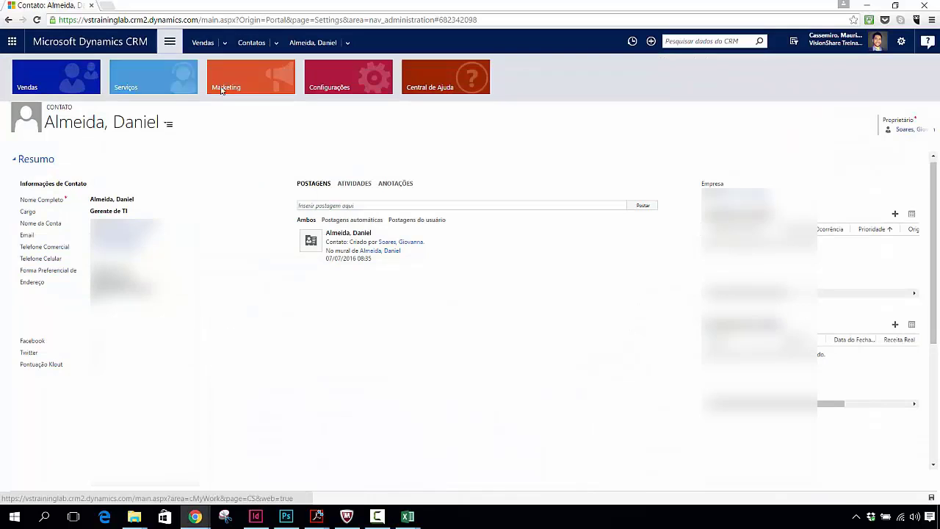
left_click(327, 81)
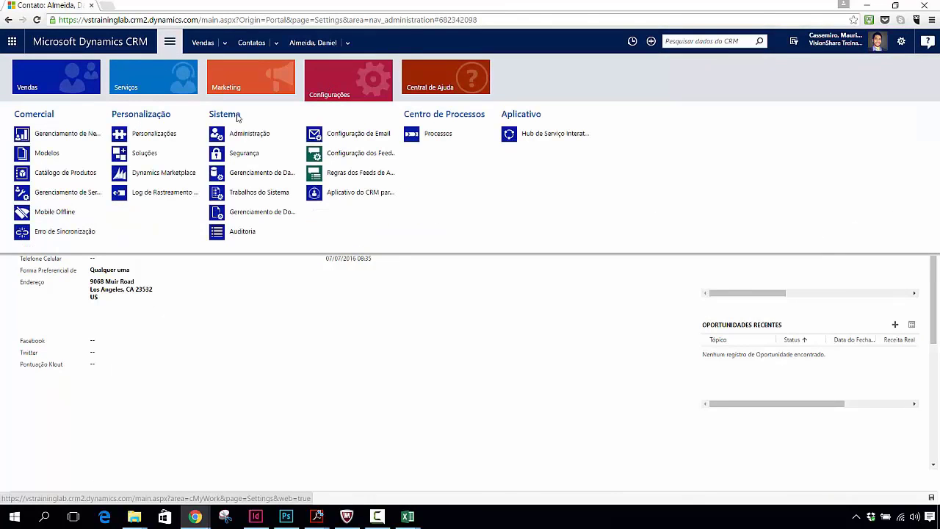
left_click(264, 173)
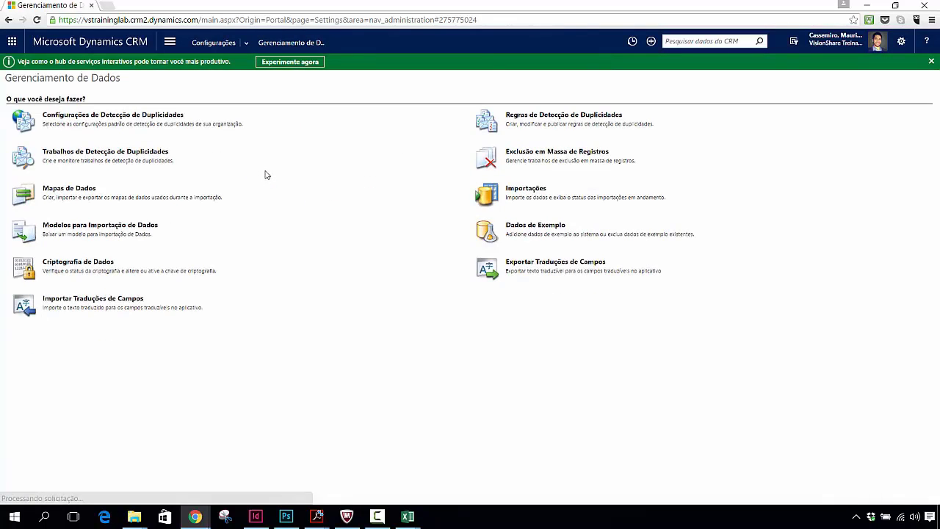
left_click(526, 193)
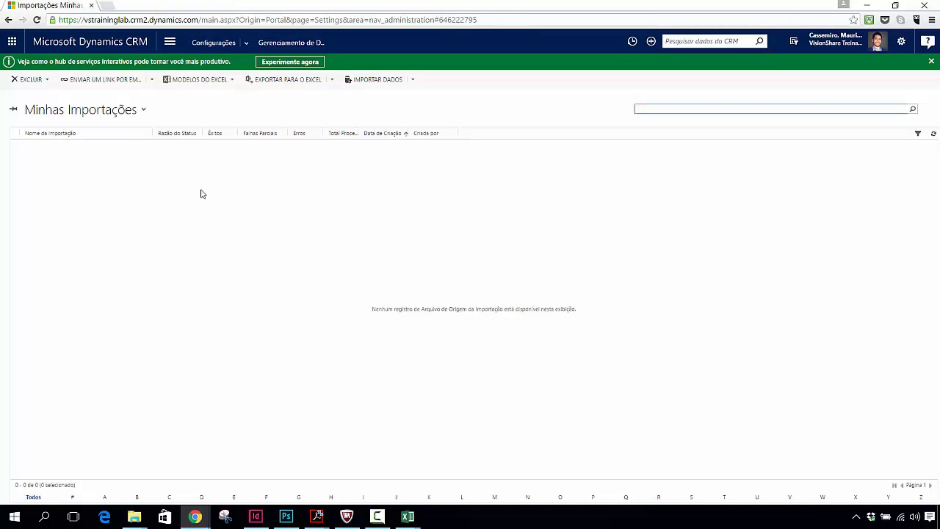
left_click(367, 81)
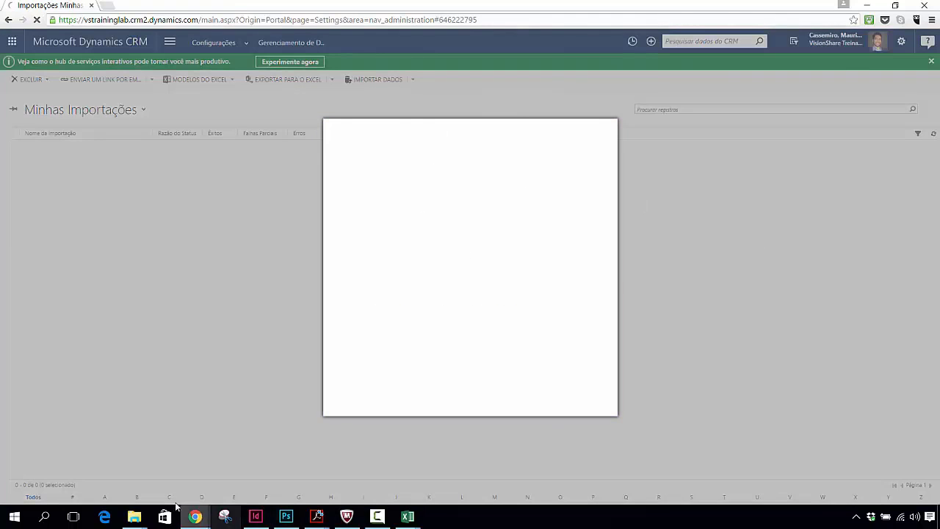
Add the Contatos file from the Treinamento de Dynamics CRM 2016 folder to the import wizard as its data file
mouse_move(140, 519)
left_click(102, 474)
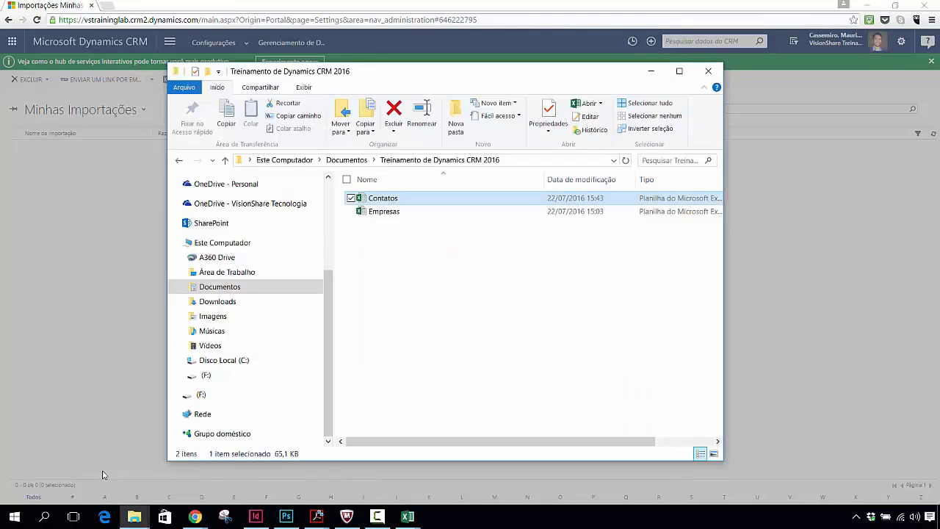
left_click_drag(434, 82, 284, 304)
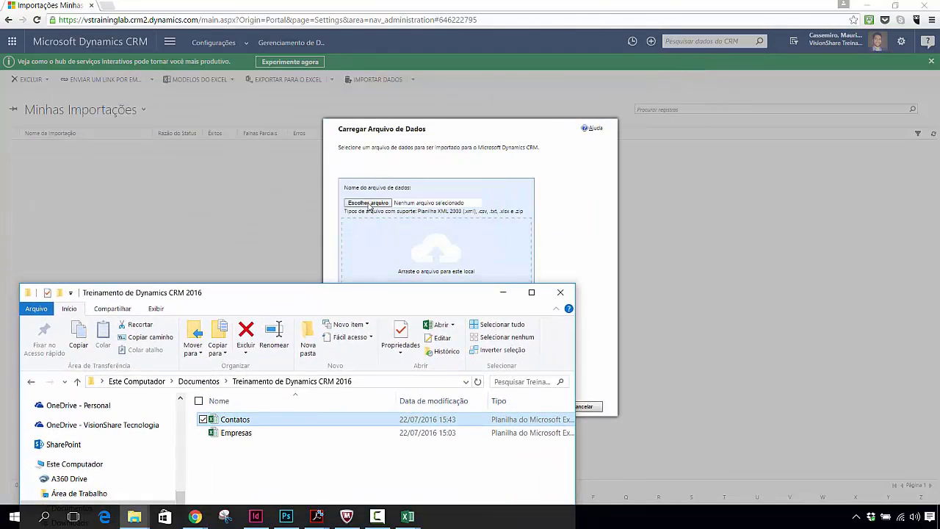
left_click_drag(243, 426, 490, 283)
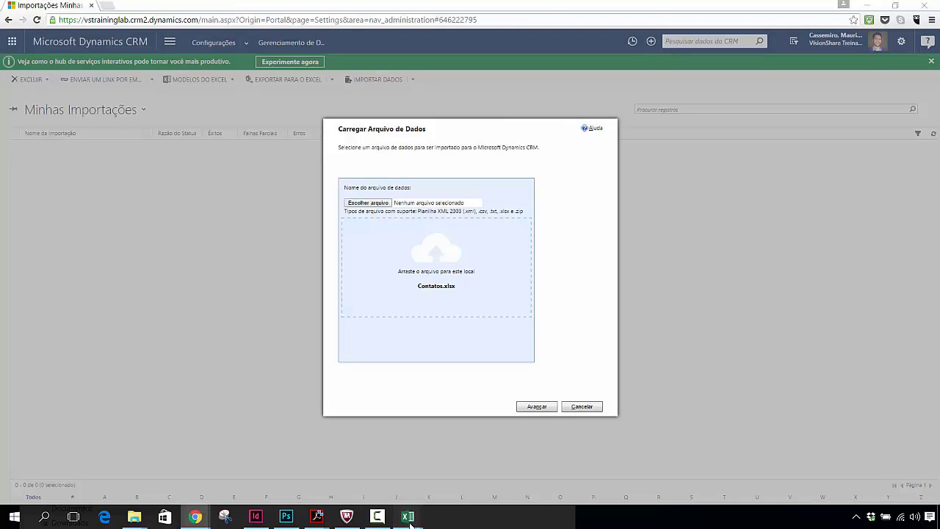
Switch back to the Contatos workbook in Excel and review the Nome Completo, Nome, Segundo Nome and Sobrenome columns
mouse_move(405, 514)
left_click(340, 486)
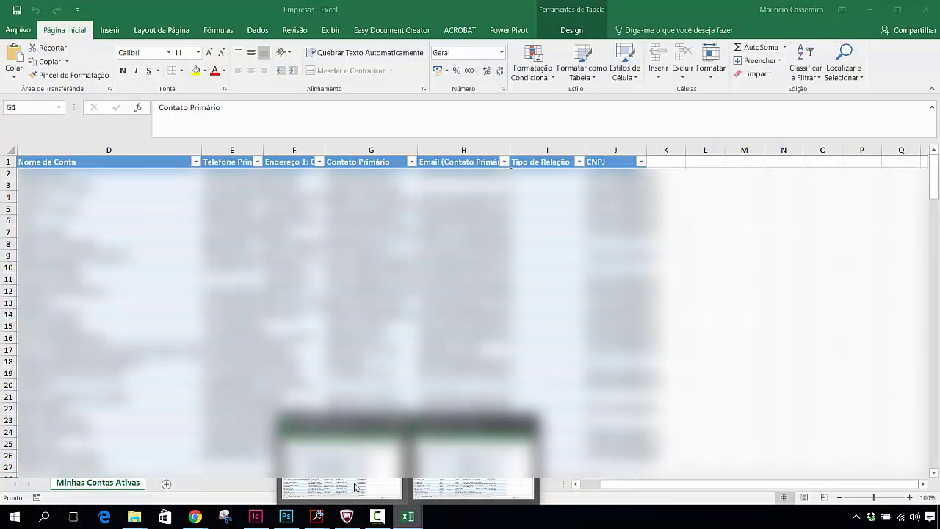
left_click(355, 486)
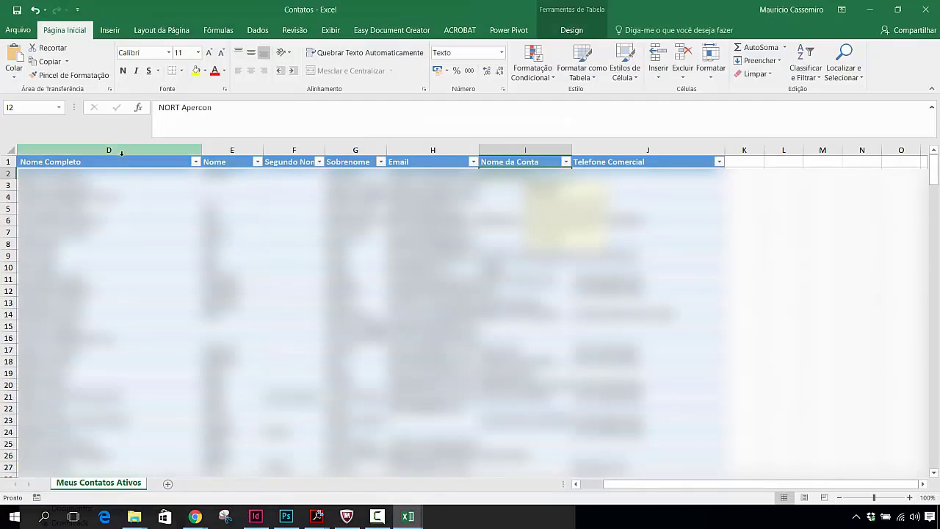
left_click(117, 150)
left_click(232, 150)
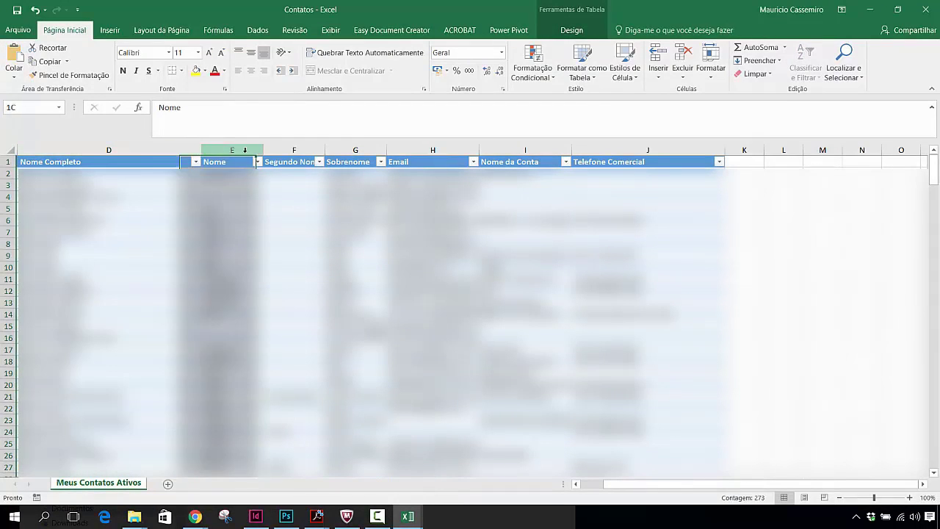
left_click(293, 150)
left_click(356, 150)
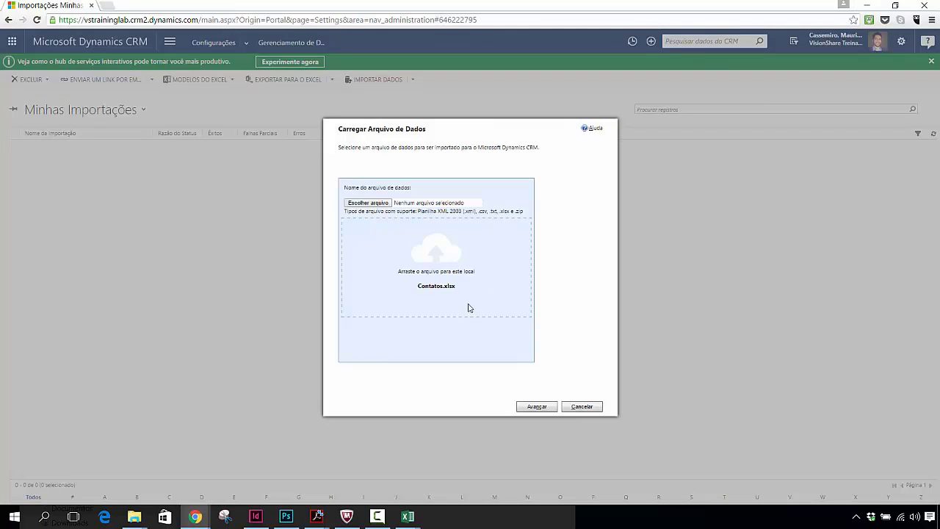
Return to the import wizard in Dynamics CRM and upload Contatos.xlsx, advancing to the file upload summary
left_click_drag(468, 309, 450, 287)
left_click(537, 409)
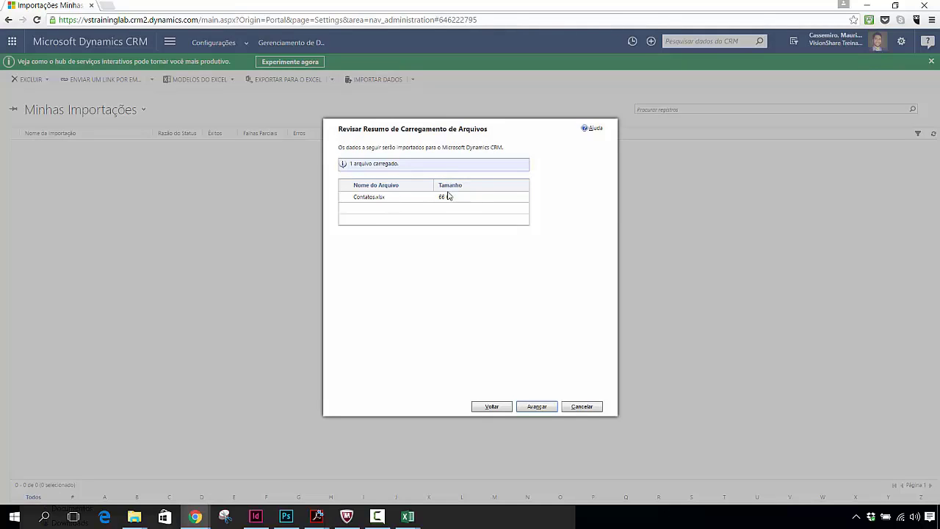
Advance the import wizard to the Mapear Campos page and check the mapping options for (Não Modificar) Data de Modificação
left_click(537, 408)
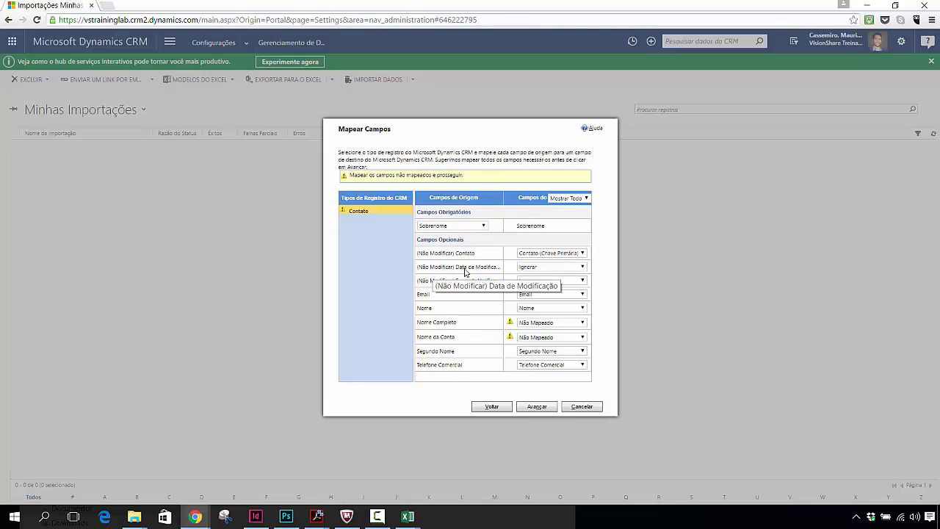
left_click(571, 268)
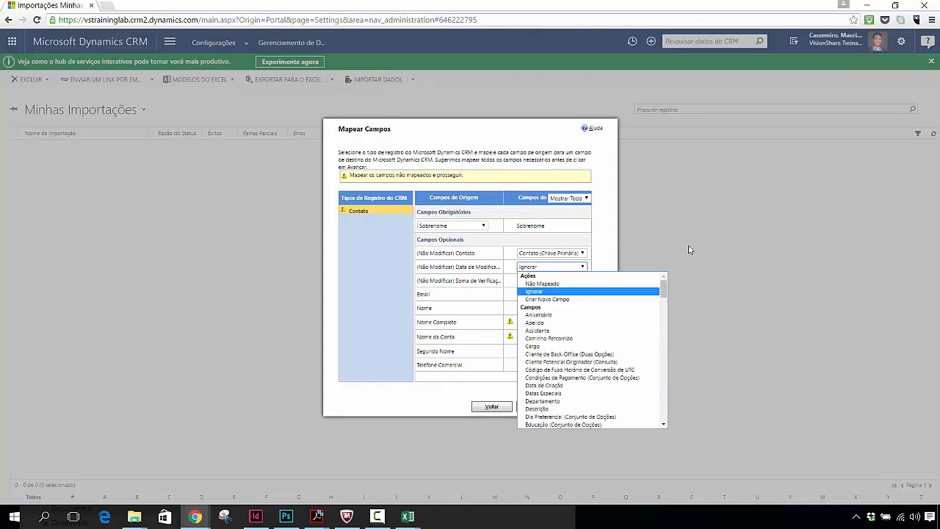
left_click(602, 233)
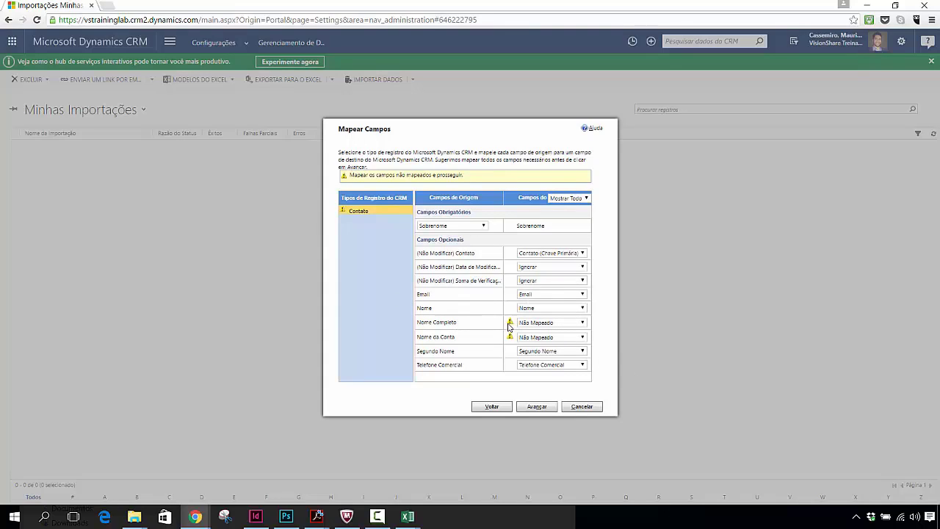
Look through the CRM target fields available for the unmapped Nome Completo column
mouse_move(512, 326)
left_click(571, 324)
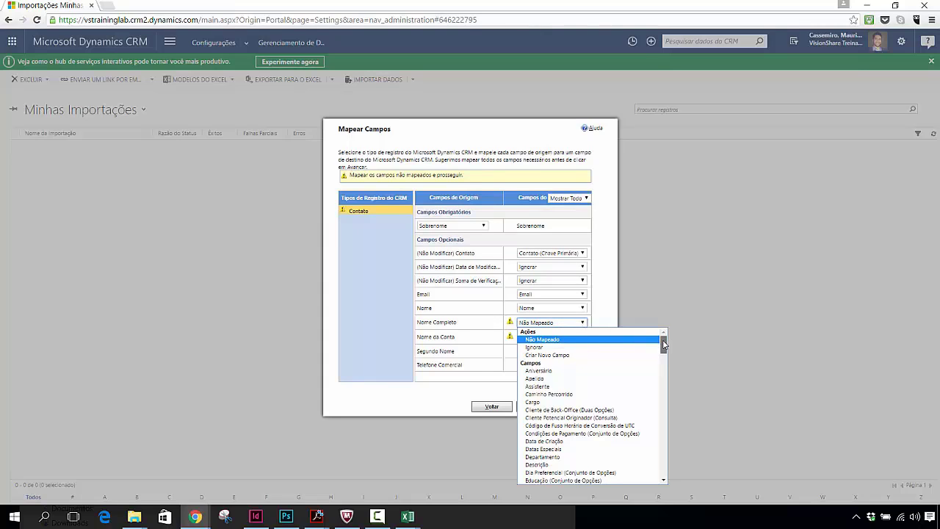
left_click_drag(665, 345, 673, 436)
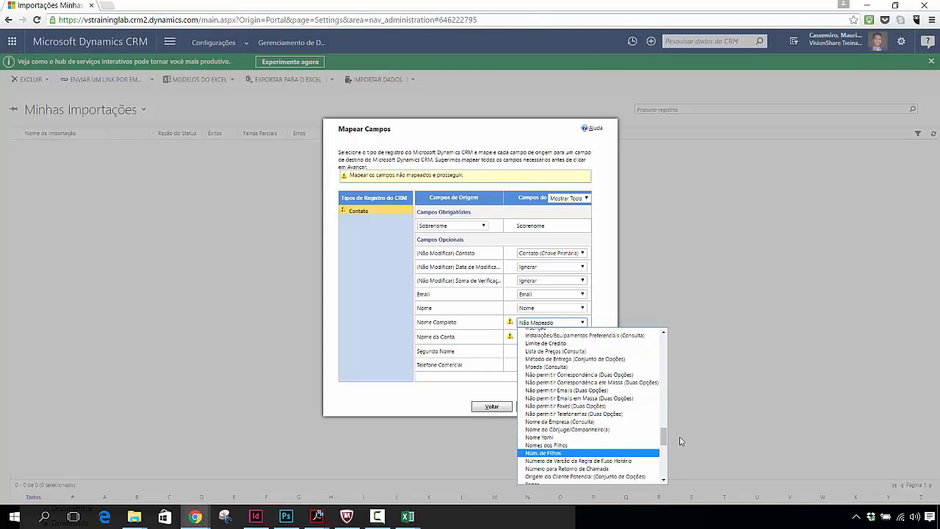
scroll(667, 438, "down", 1)
scroll(667, 439, "down", 2)
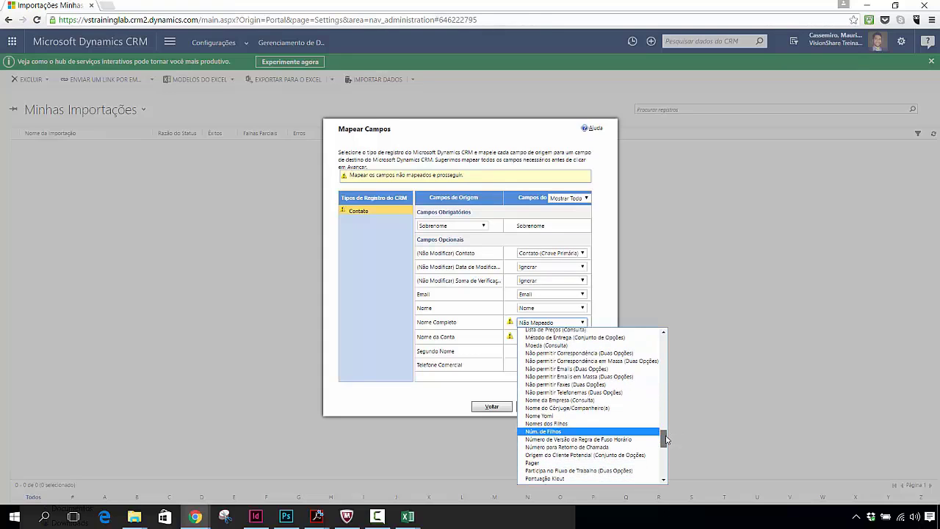
scroll(667, 440, "down", 3)
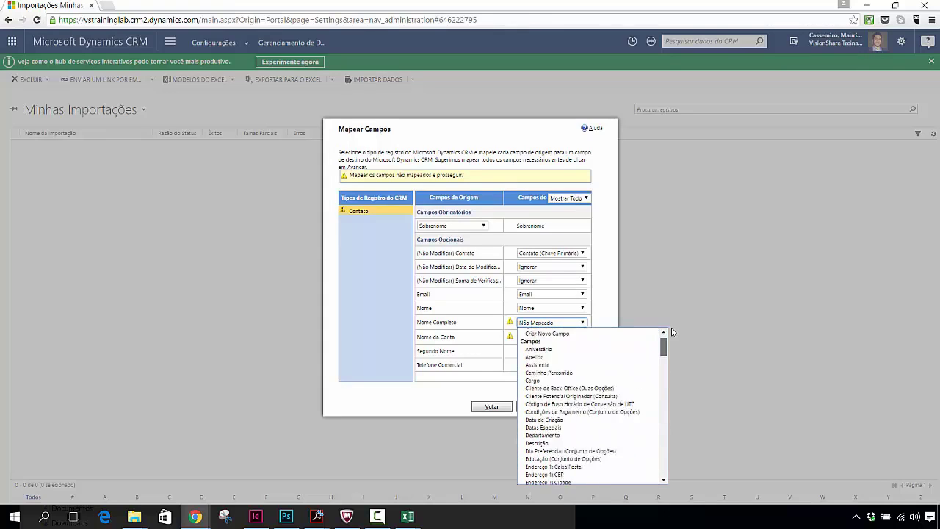
left_click(529, 148)
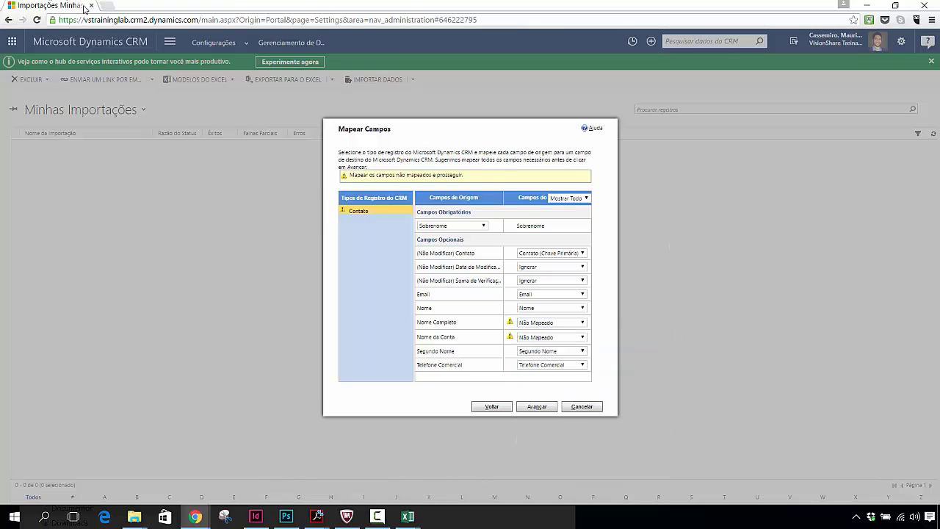
Open the base address of the CRM site, vstraininglab.crm2.dynamics.com, in a second browser tab
left_click_drag(197, 19, 59, 20)
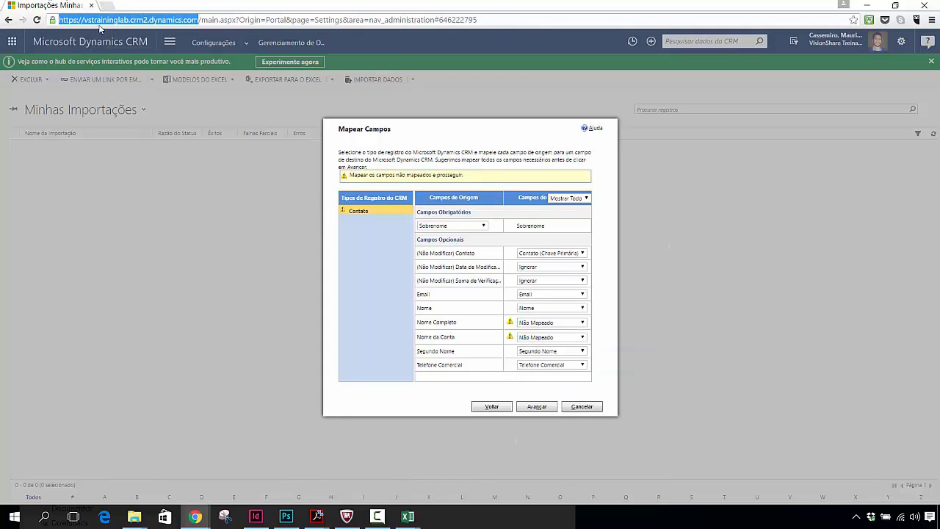
right_click(99, 24)
left_click(143, 67)
left_click(107, 6)
right_click(107, 21)
left_click(133, 89)
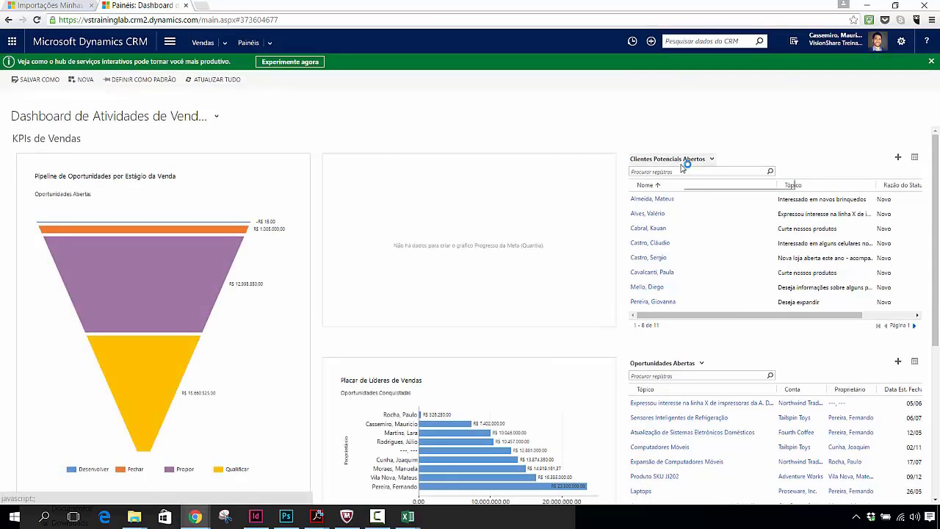
Open the third lead under Clientes Potenciais Abertos, go to its participant's contact record and examine the parts of Nome Completo
left_click(658, 232)
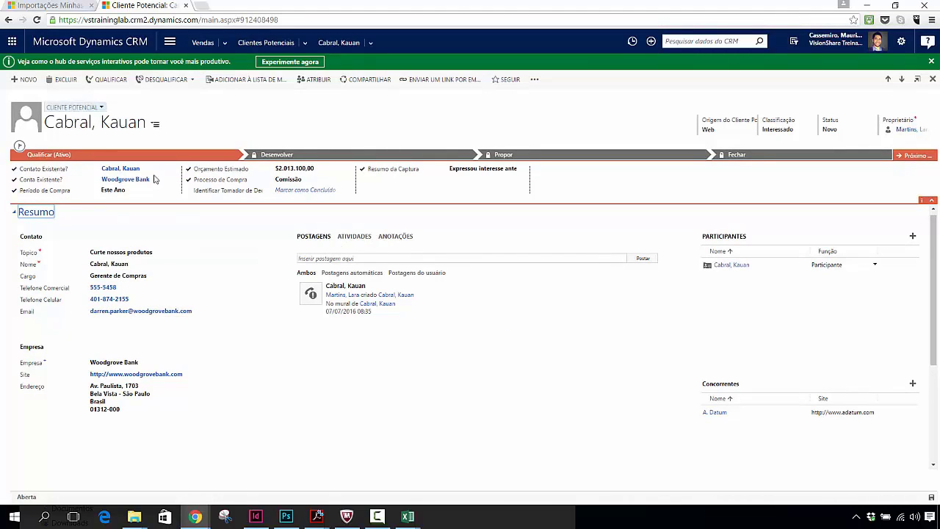
left_click(726, 267)
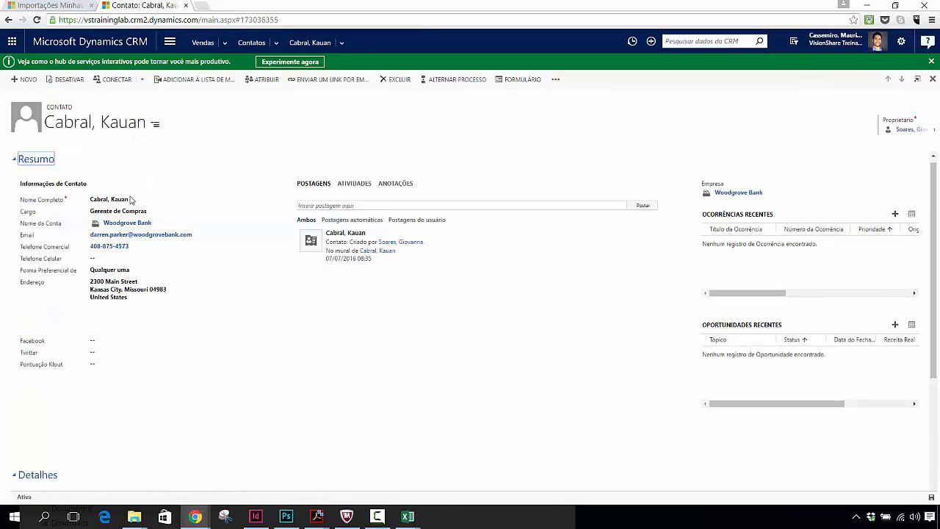
left_click(129, 204)
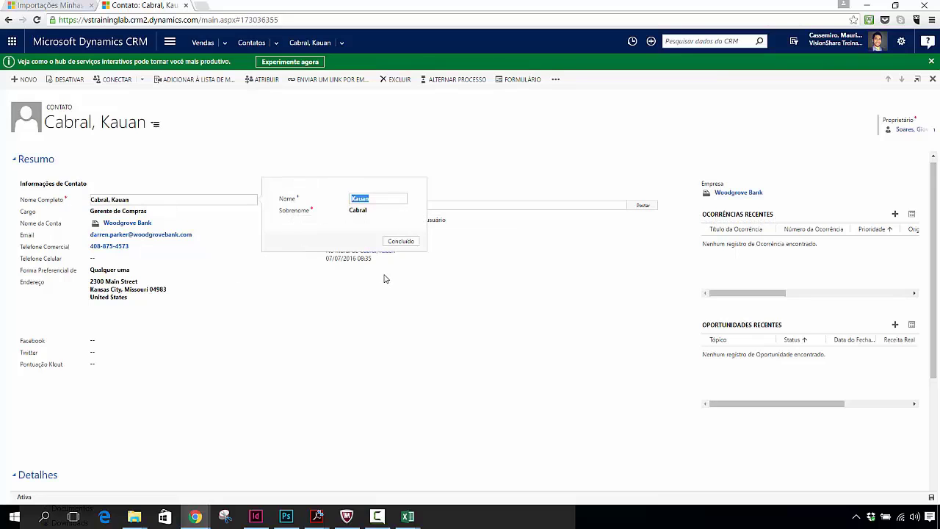
left_click(412, 344)
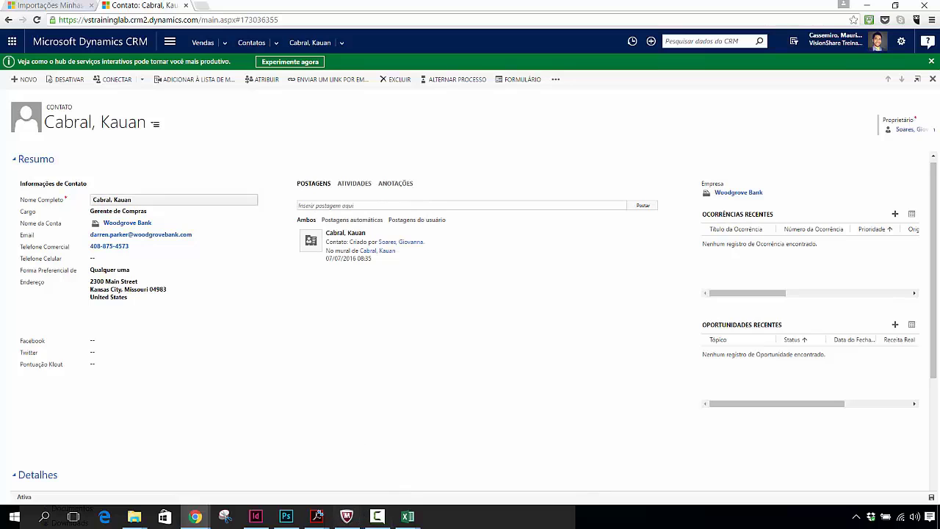
Return to the import wizard's field mapping and set Nome Completo to Ignorar
left_click(64, 9)
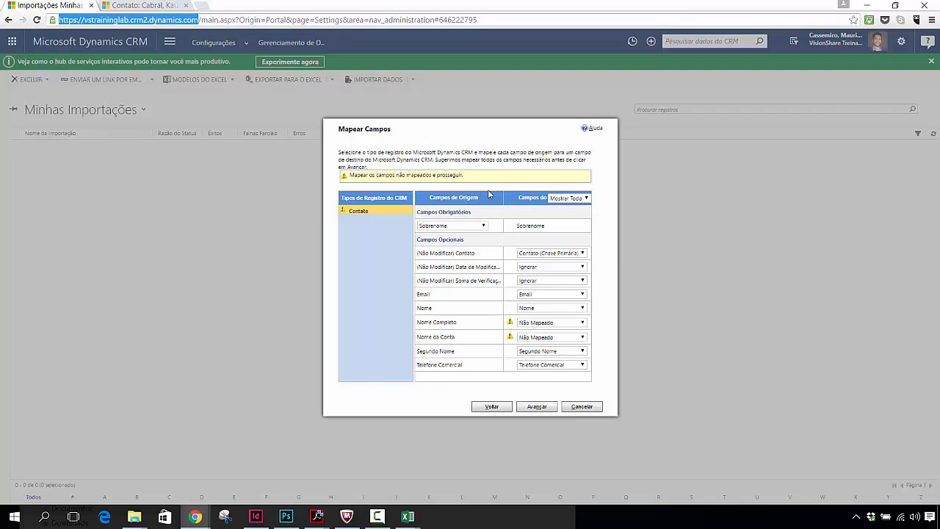
left_click(542, 324)
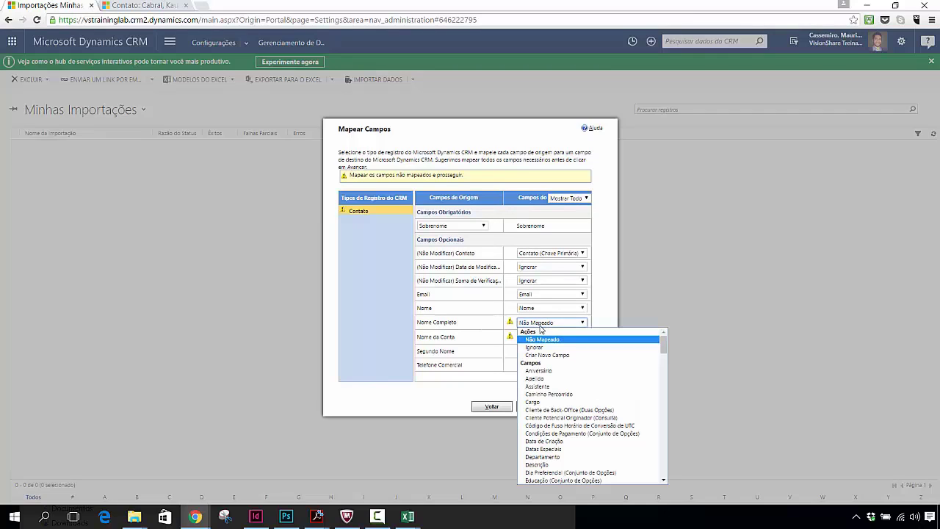
left_click(549, 348)
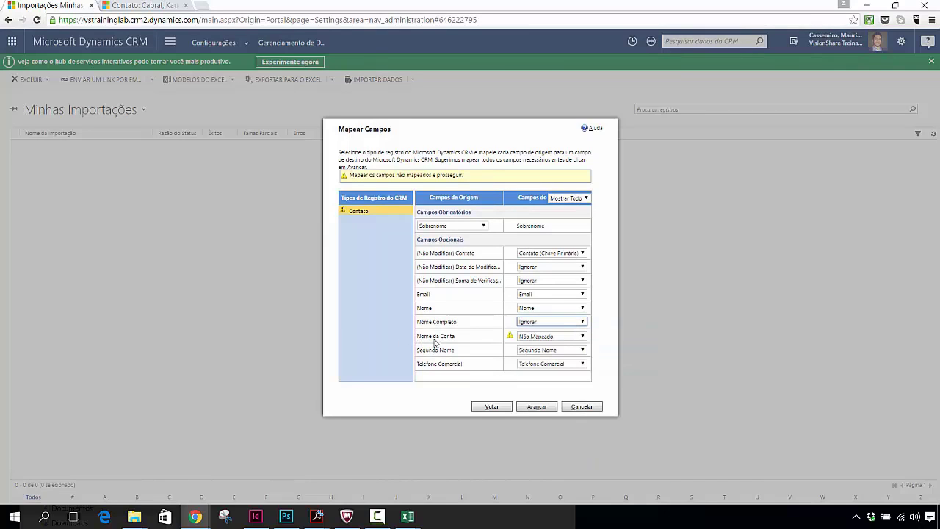
Check Nome da Conta in the mapping list and on the contact record, and review the Contato Primário column in the Empresas workbook
left_click(573, 338)
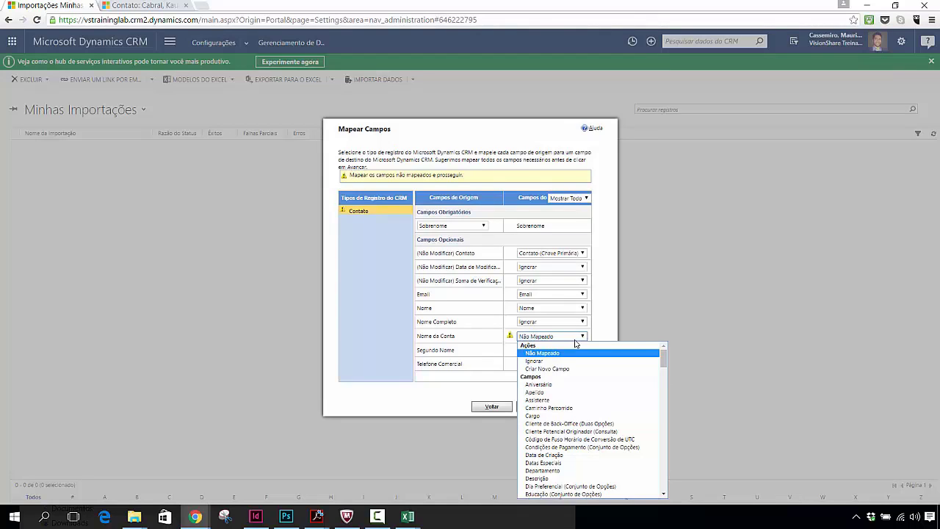
left_click(166, 5)
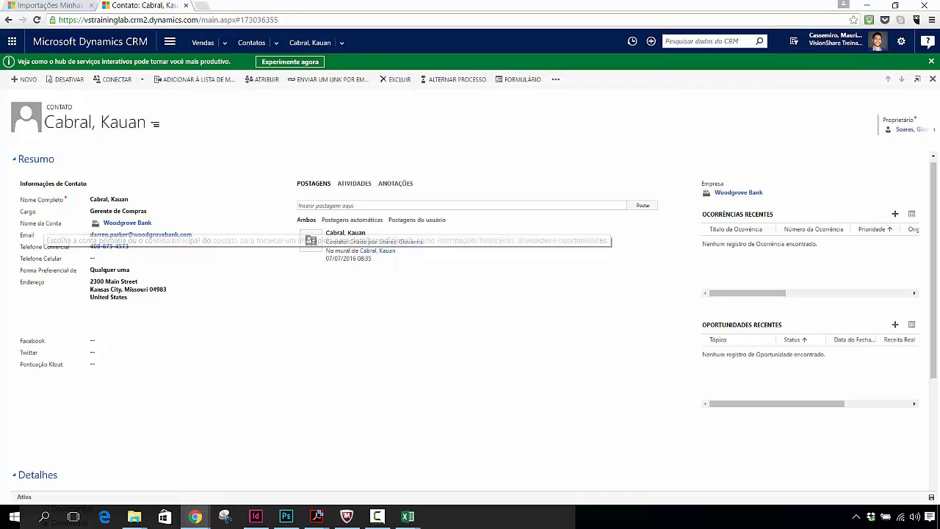
mouse_move(407, 516)
left_click(338, 451)
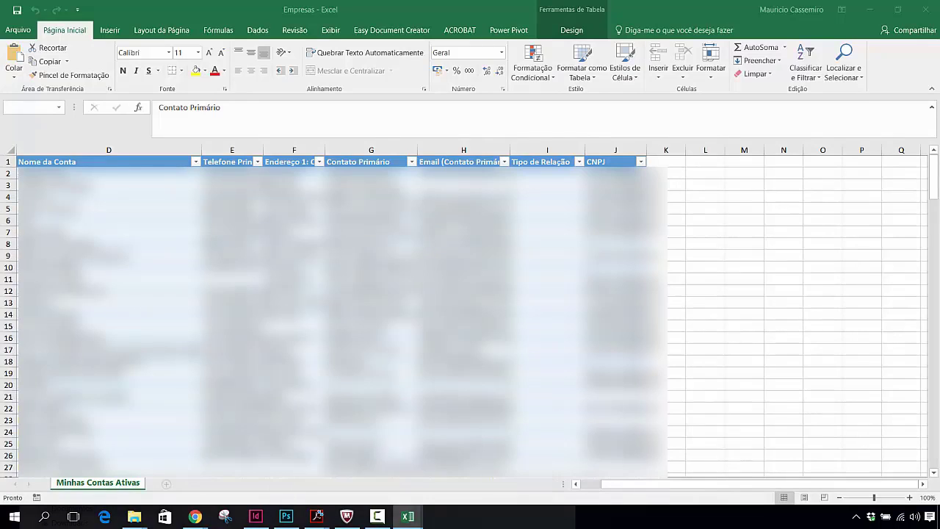
left_click(342, 160)
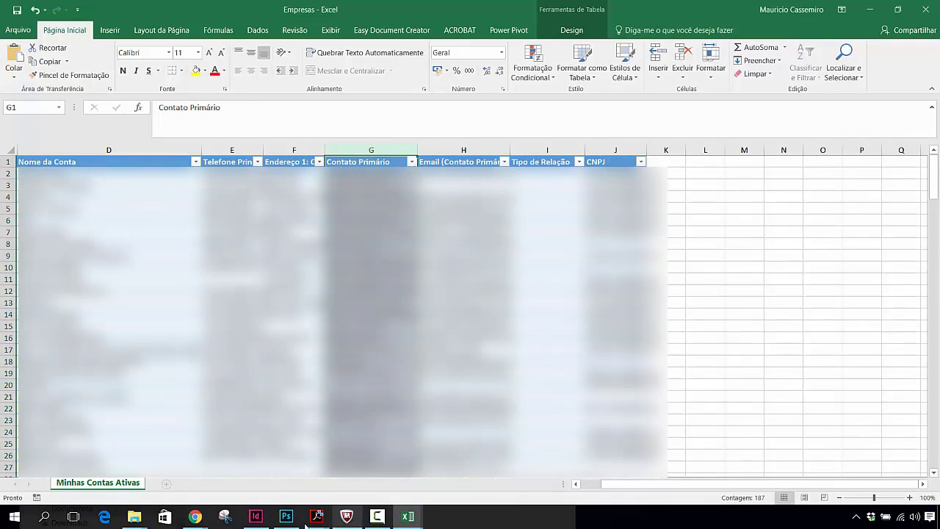
Review the Nome da Conta column in the Contatos workbook, then minimize both Excel workbooks
left_click(408, 516)
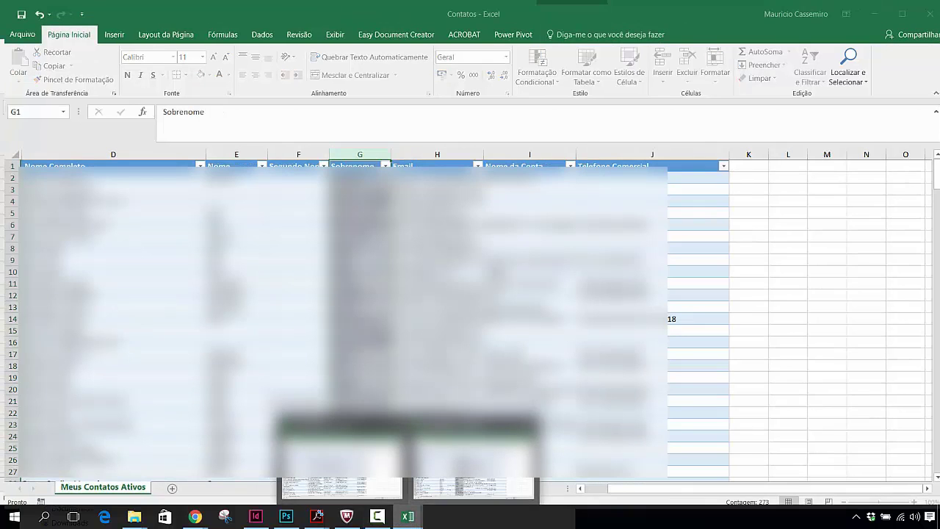
left_click(474, 452)
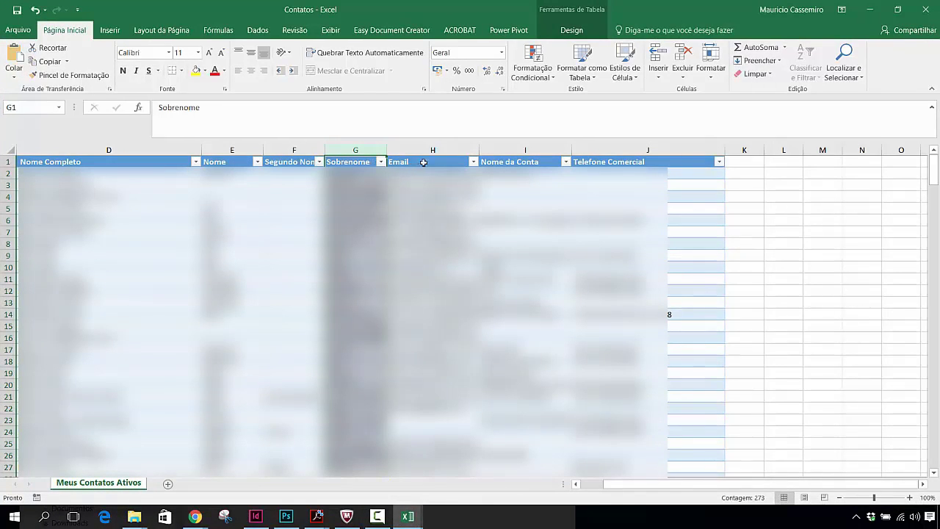
left_click(519, 158)
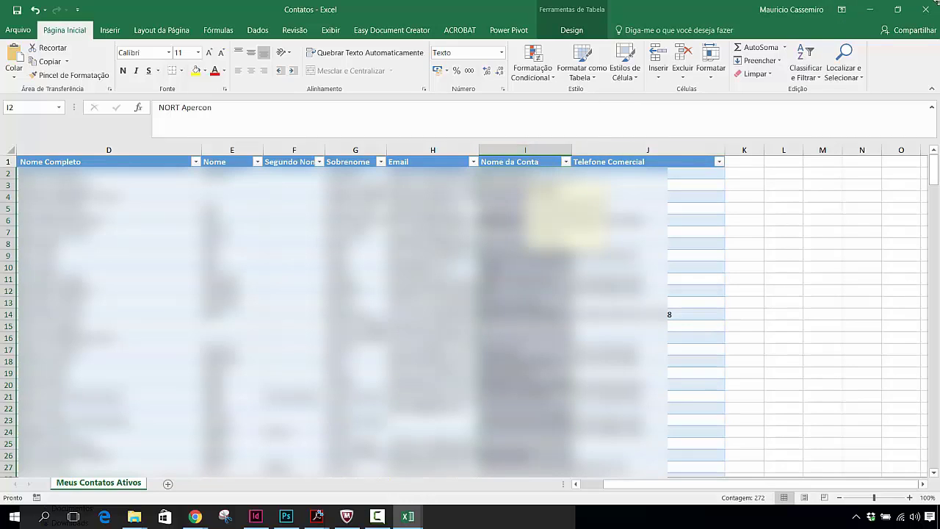
left_click(869, 10)
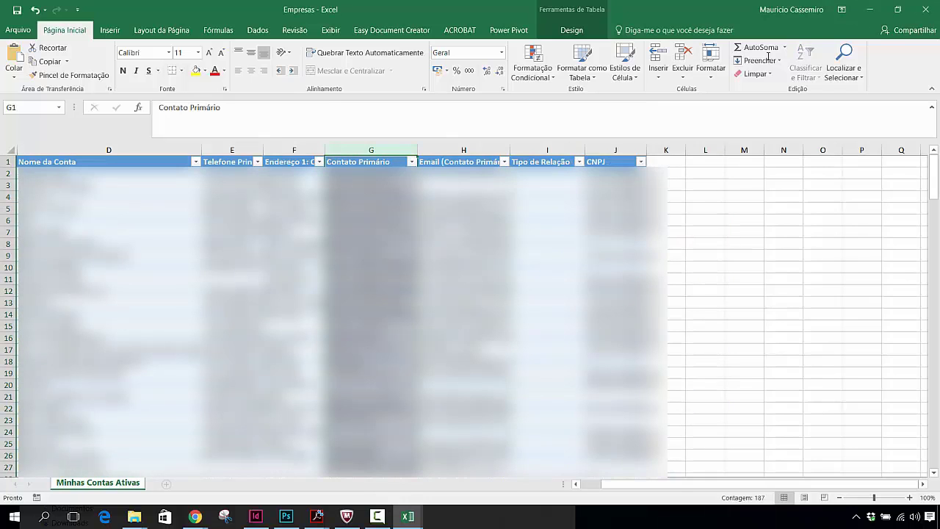
left_click(872, 10)
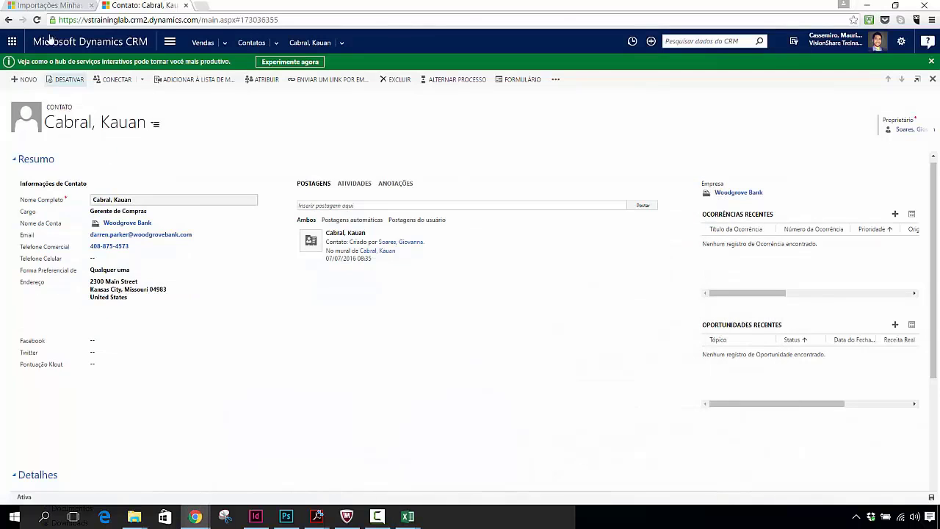
Return to the import wizard's field mapping and set Nome da Conta to Ignorar
left_click(59, 6)
left_click(543, 337)
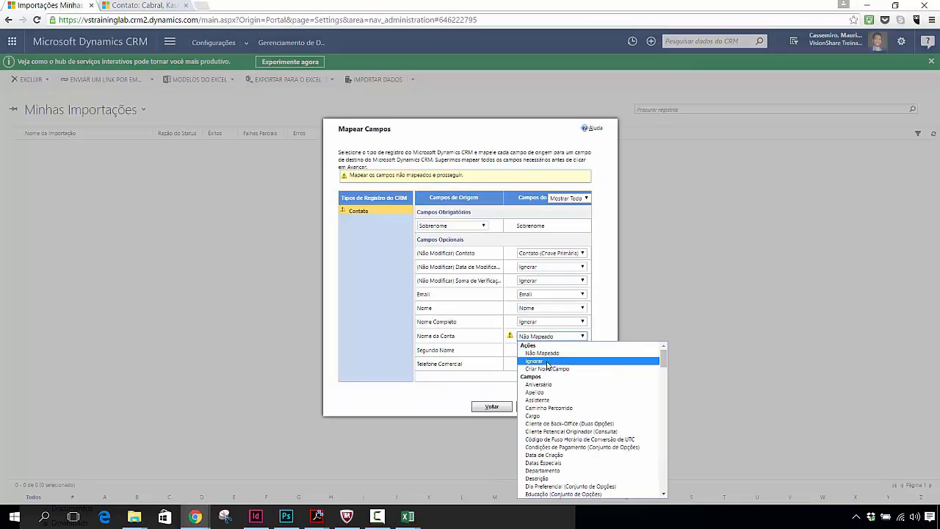
left_click(552, 358)
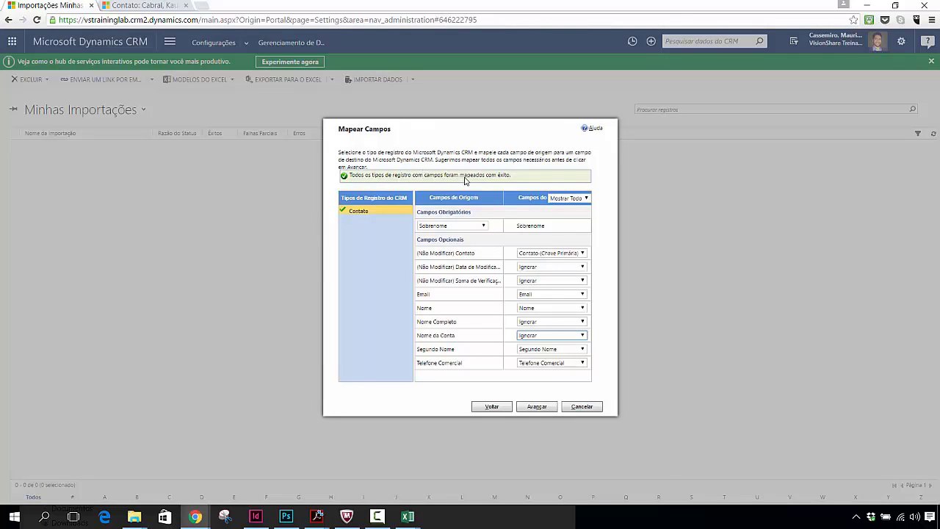
Advance past the mapping summary to the import settings review, and check the Proprietário field on the open contact record
left_click(538, 408)
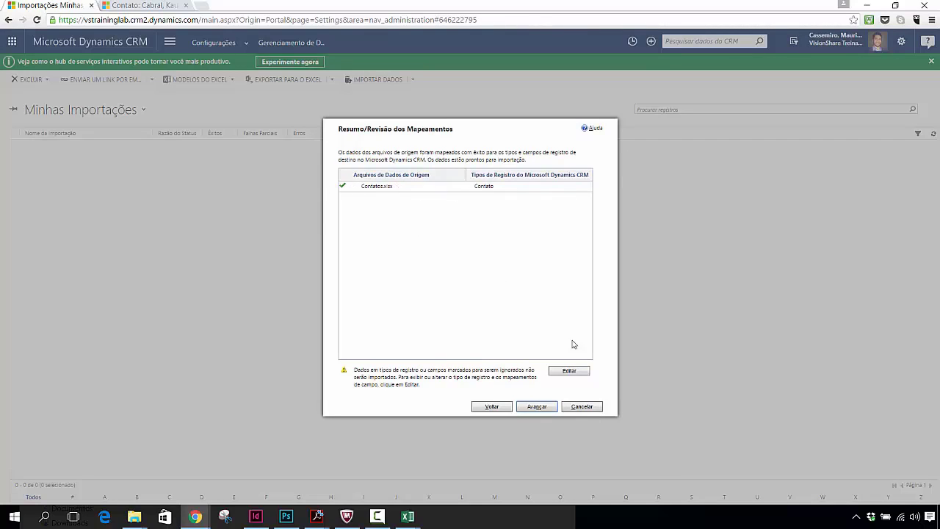
left_click(544, 410)
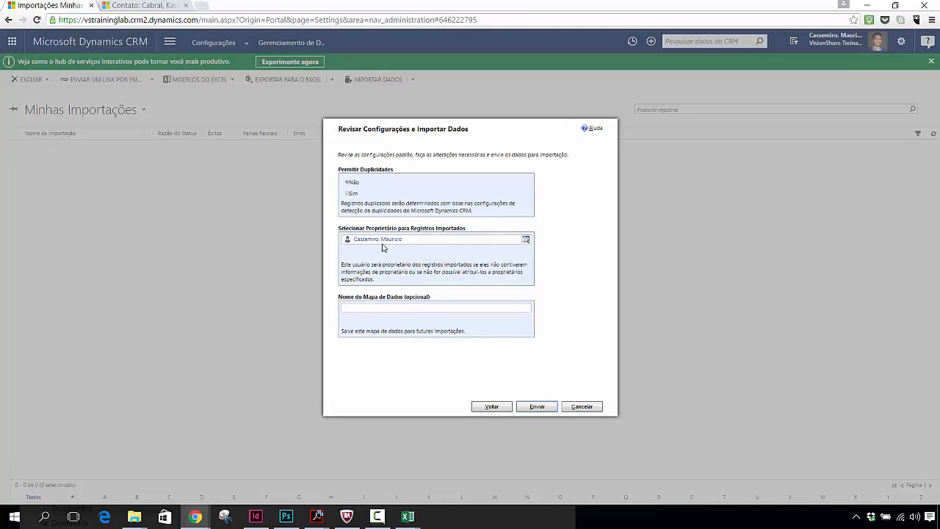
left_click(140, 5)
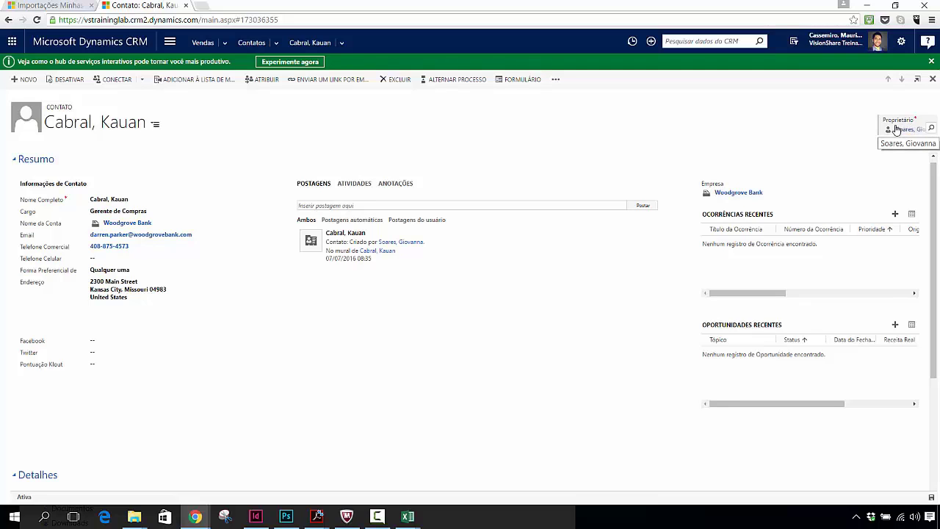
left_click(26, 6)
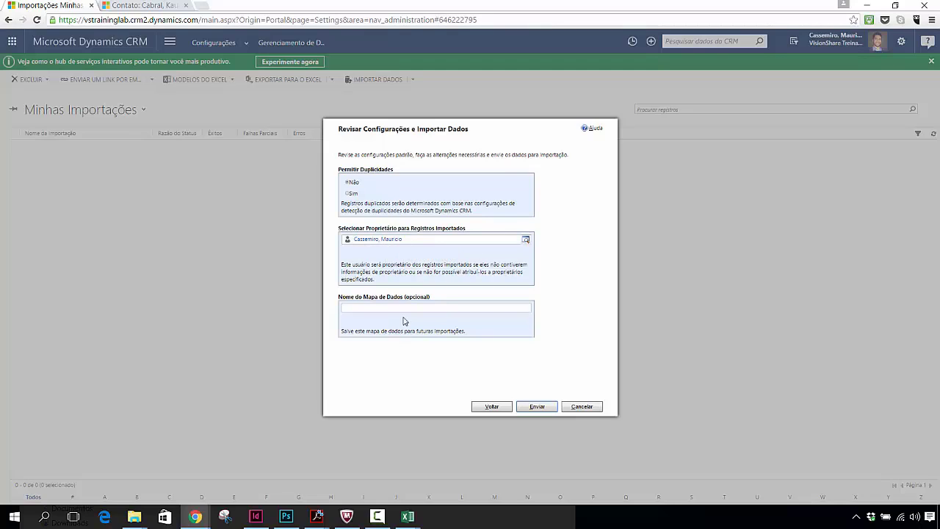
Submit the contacts import with the data map name left blank and open the Importações list to check its status
left_click(371, 310)
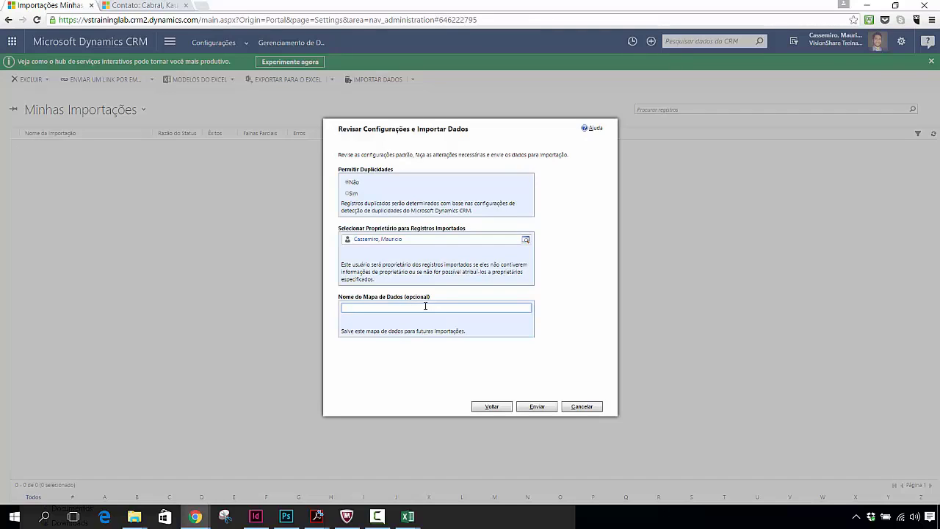
left_click(539, 410)
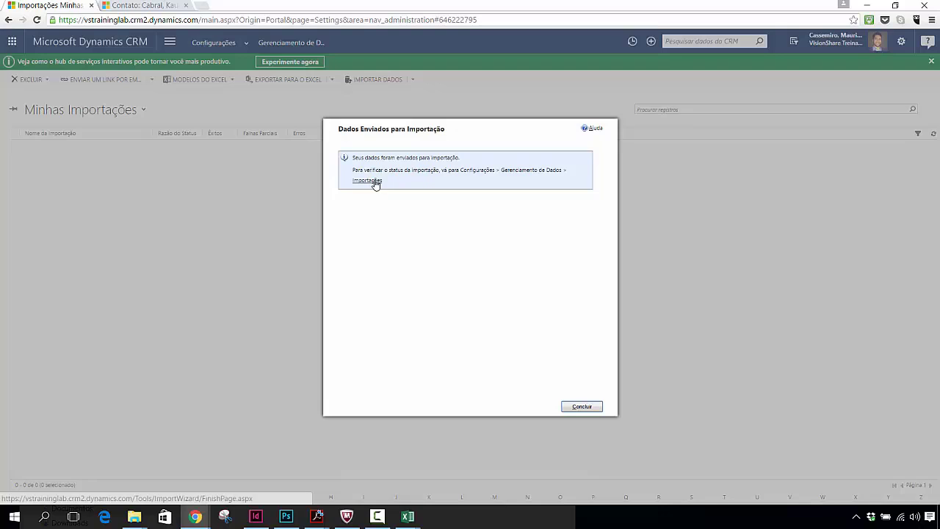
left_click(376, 183)
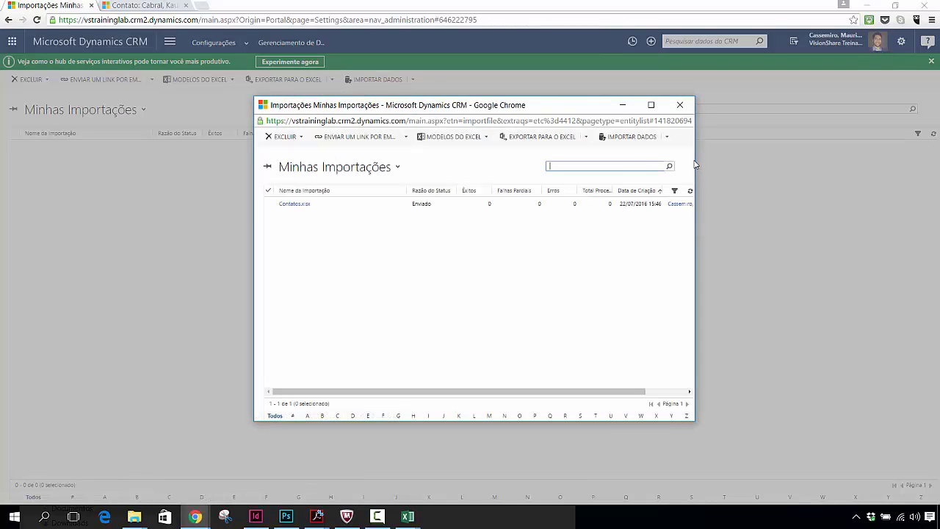
Refresh the Minhas Importações list and widen its window and Total Processado column to read the import status
left_click_drag(696, 161, 850, 161)
right_click(373, 206)
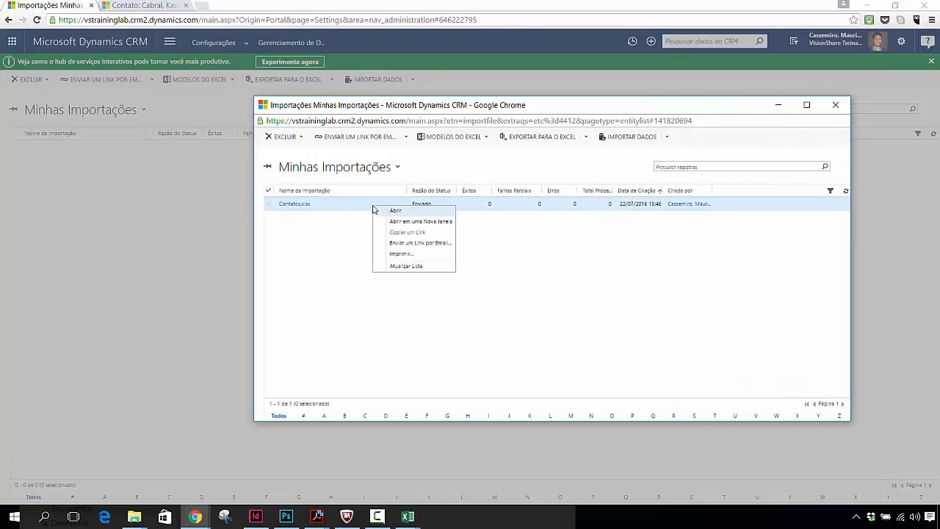
left_click(407, 267)
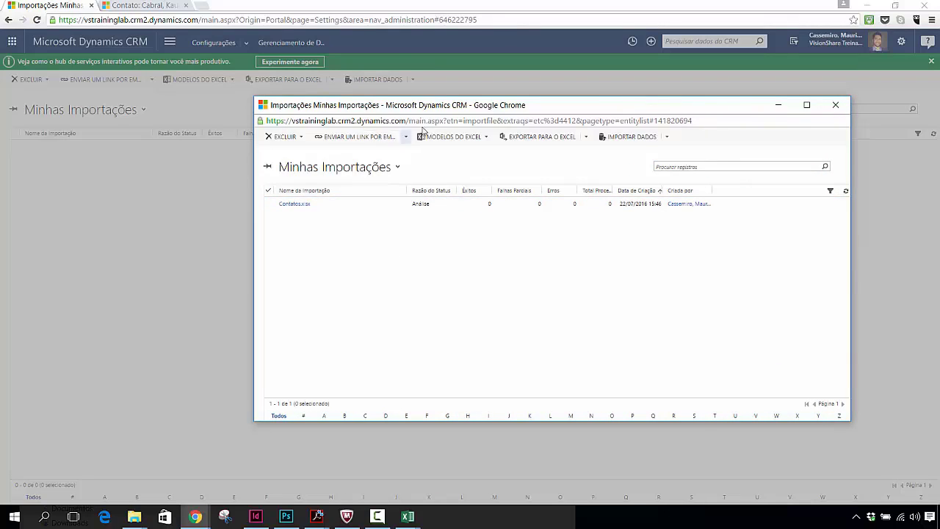
left_click_drag(474, 109, 348, 124)
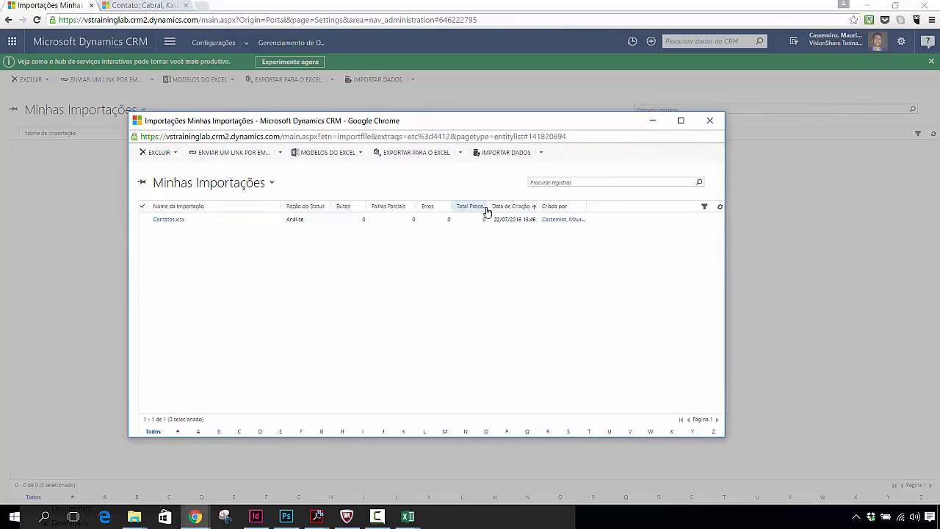
left_click_drag(488, 209, 527, 208)
Refresh the list repeatedly to monitor the Contatos.xlsx import, close the list window and conclude the import wizard
right_click(288, 219)
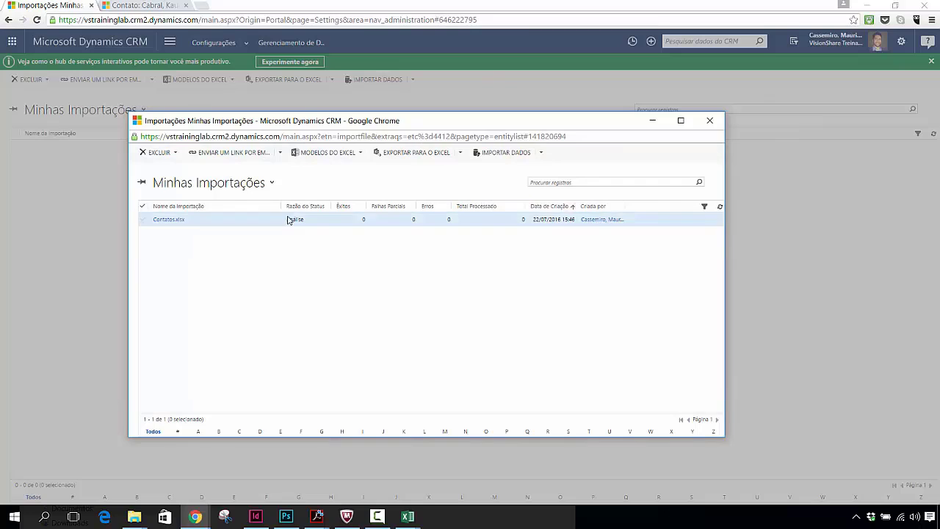
left_click(321, 276)
right_click(282, 219)
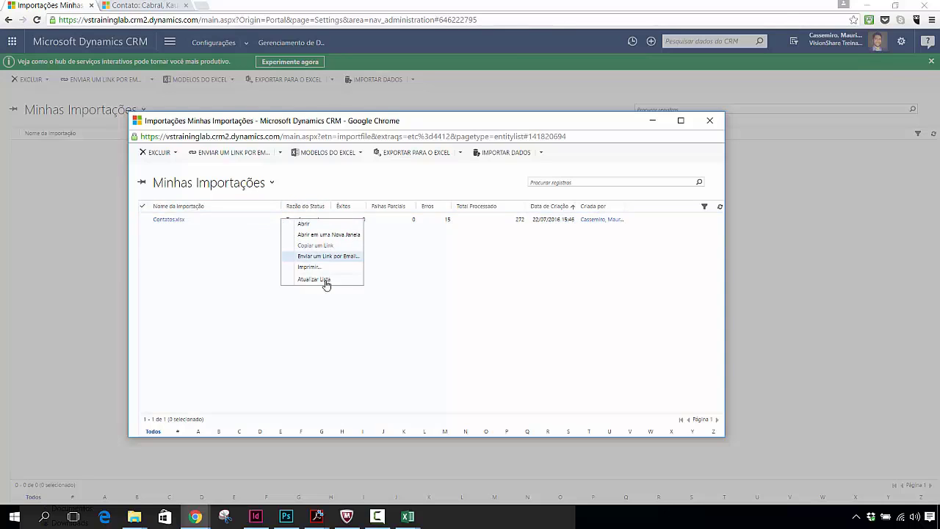
left_click(315, 281)
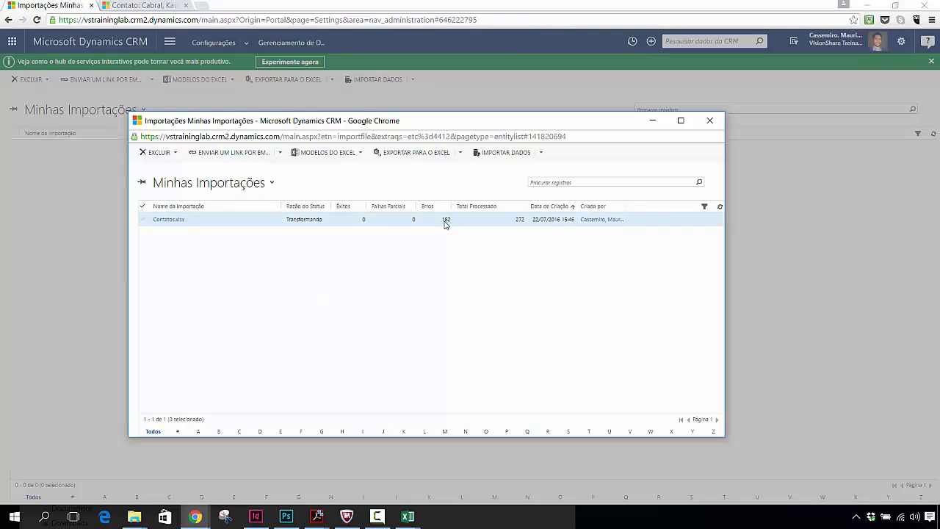
right_click(292, 222)
left_click(326, 280)
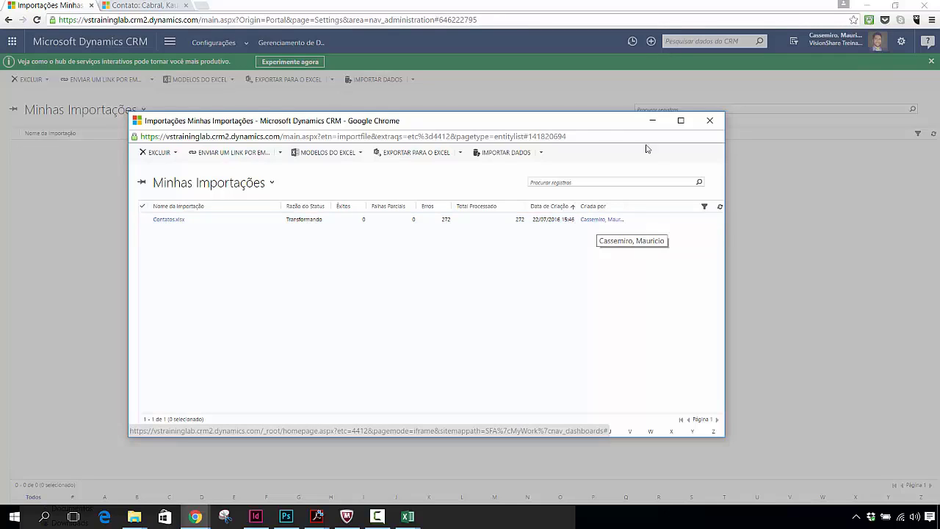
left_click(709, 123)
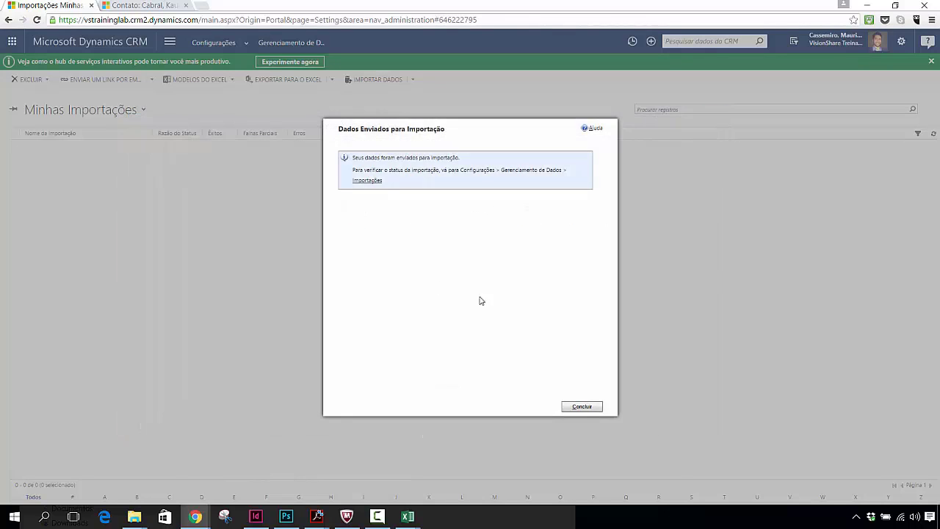
left_click(581, 409)
Open the Contatos workbook and delete the Email, Nome da Conta and Telefone Comercial columns
mouse_move(408, 516)
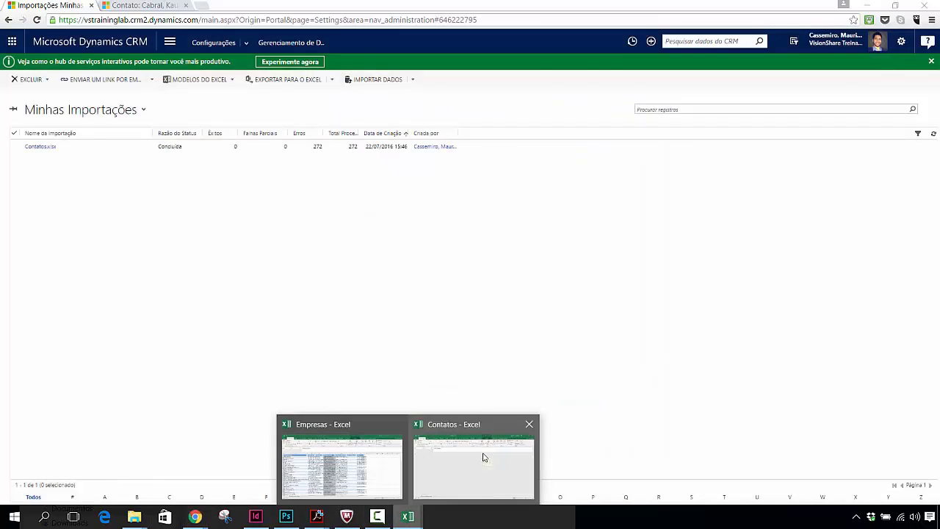
left_click(483, 456)
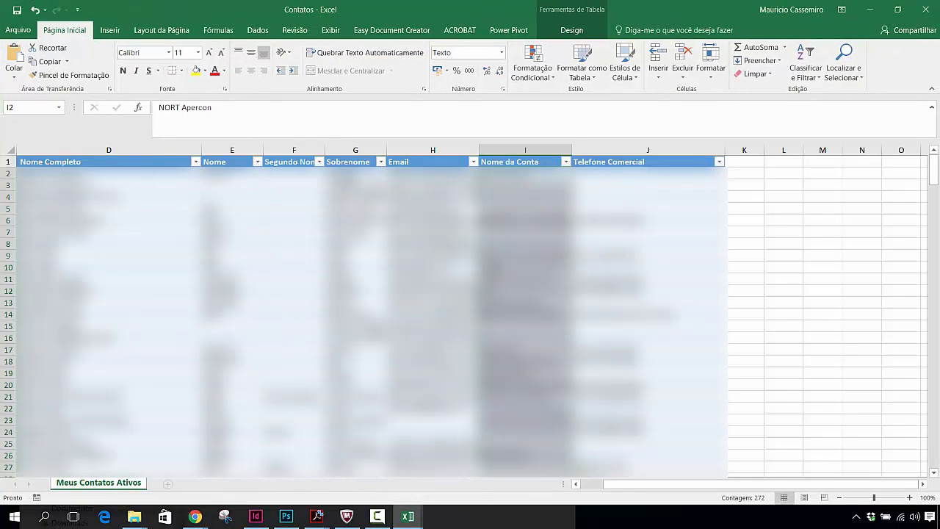
left_click(233, 163)
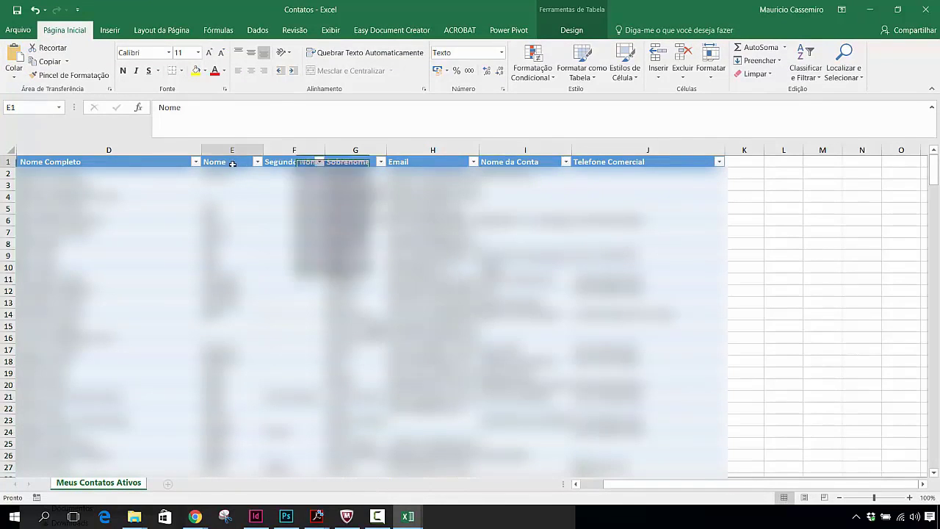
left_click(355, 149)
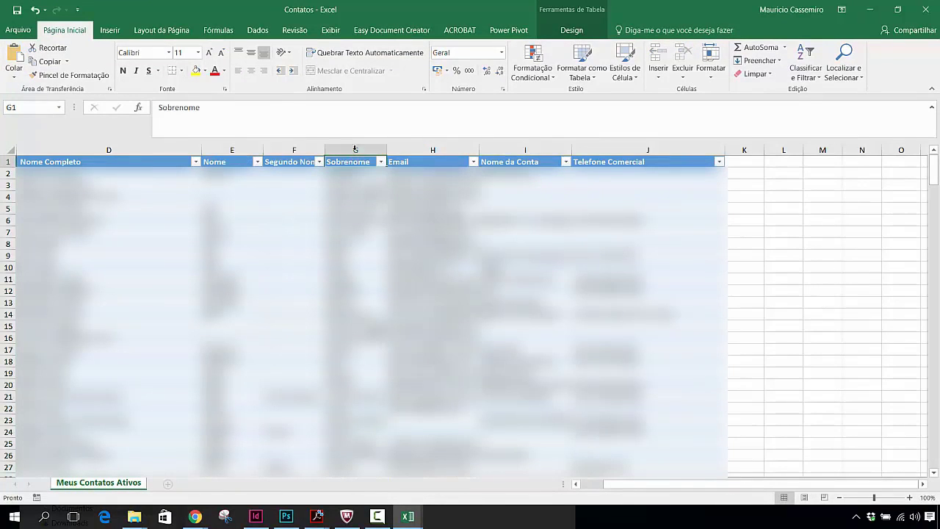
left_click(435, 149)
left_click_drag(440, 151, 651, 151)
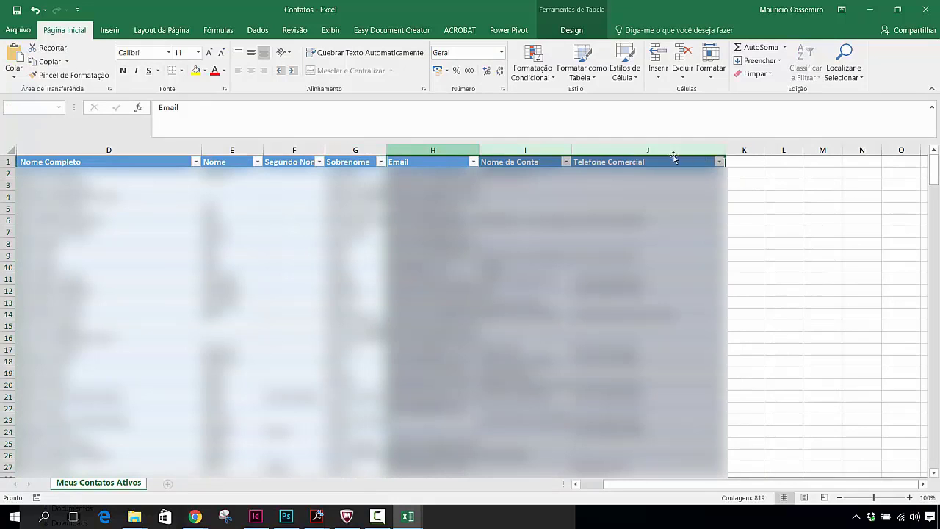
right_click(651, 151)
left_click(694, 251)
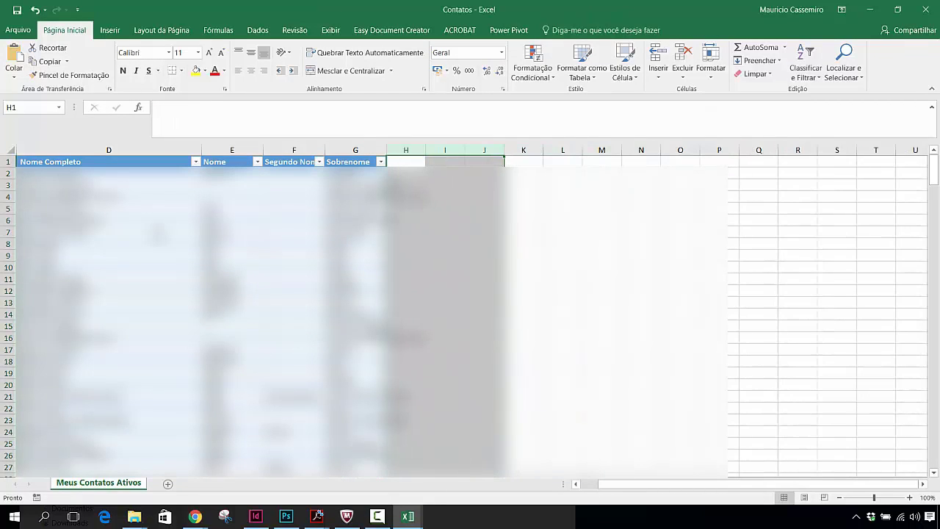
Delete the Segundo Nome and Nome Completo columns from the contacts table
left_click(292, 150)
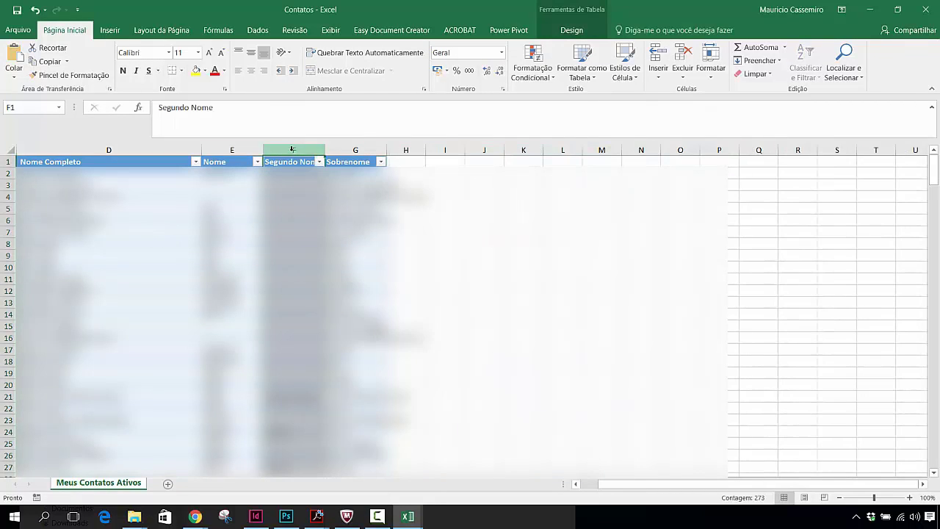
right_click(293, 152)
left_click(336, 252)
right_click(145, 154)
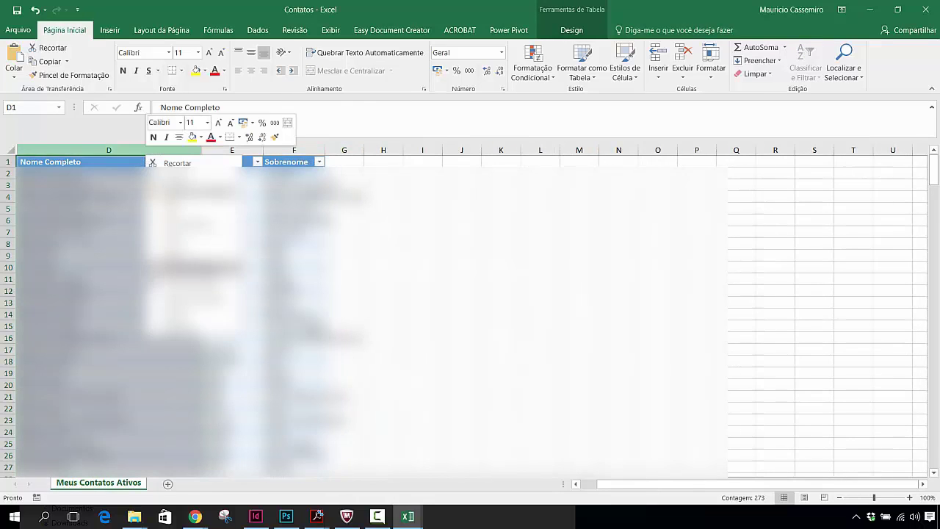
left_click(186, 249)
left_click_drag(139, 151, 234, 154)
left_click_drag(79, 151, 158, 150)
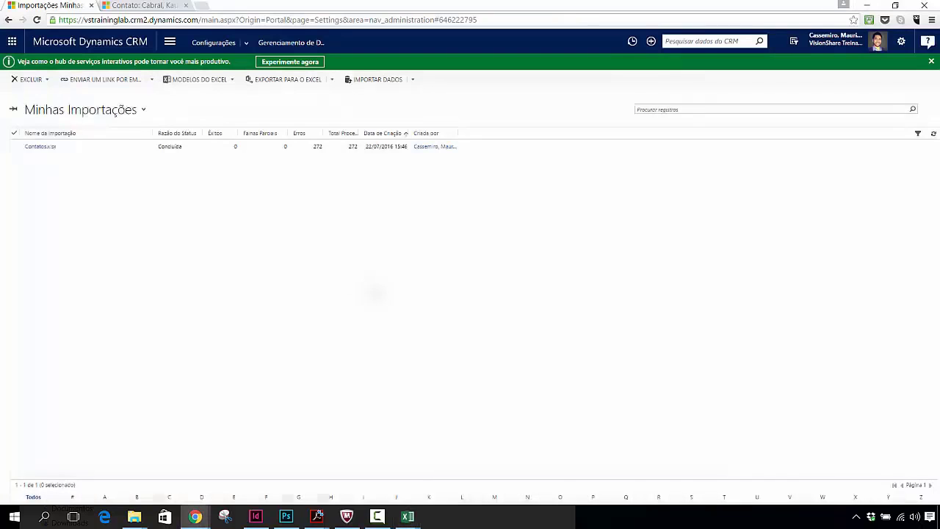
Start another data import in the CRM with Contatos.xlsx and submit it with Permitir Duplicidades set to Não
left_click(870, 9)
left_click(374, 79)
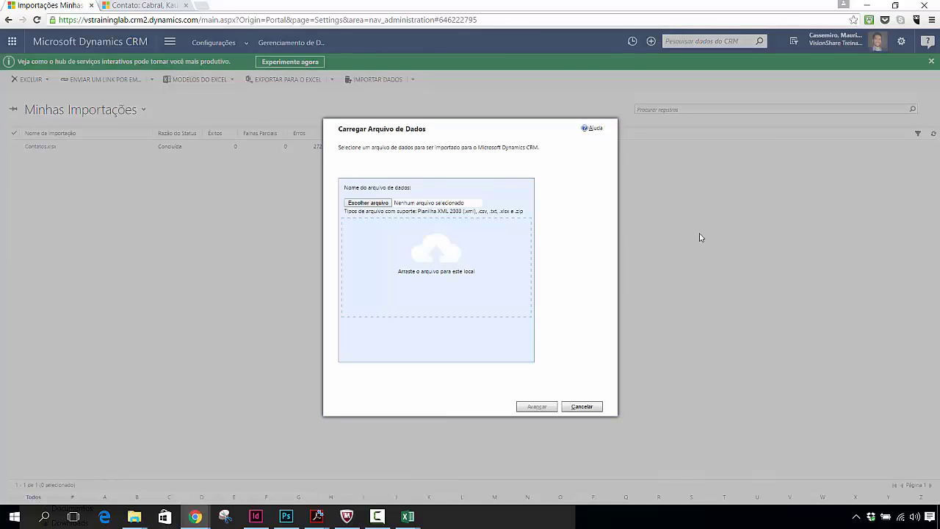
mouse_move(134, 516)
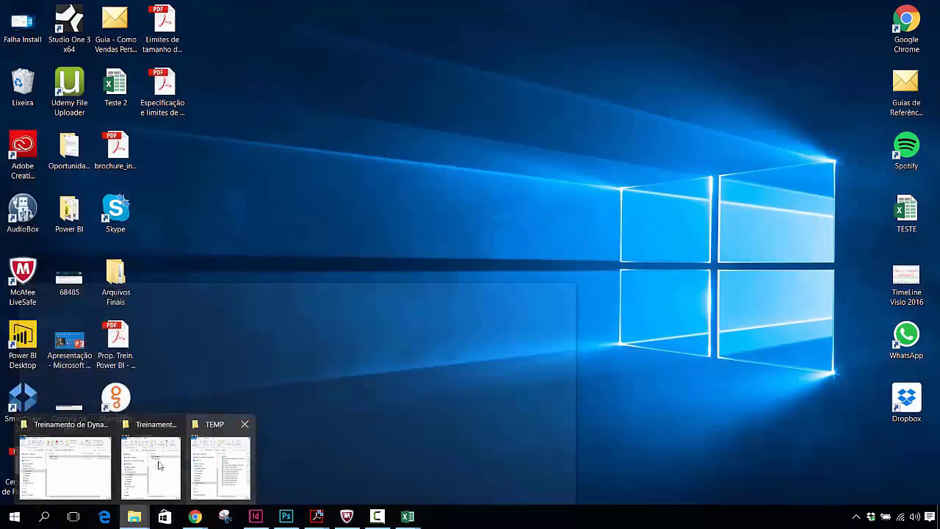
left_click(74, 473)
left_click_drag(220, 419, 435, 271)
left_click(535, 408)
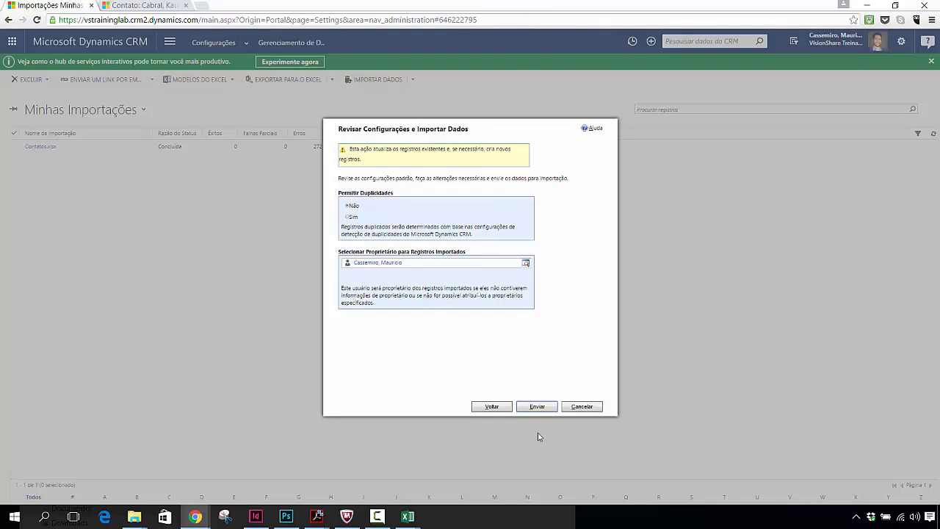
left_click(538, 406)
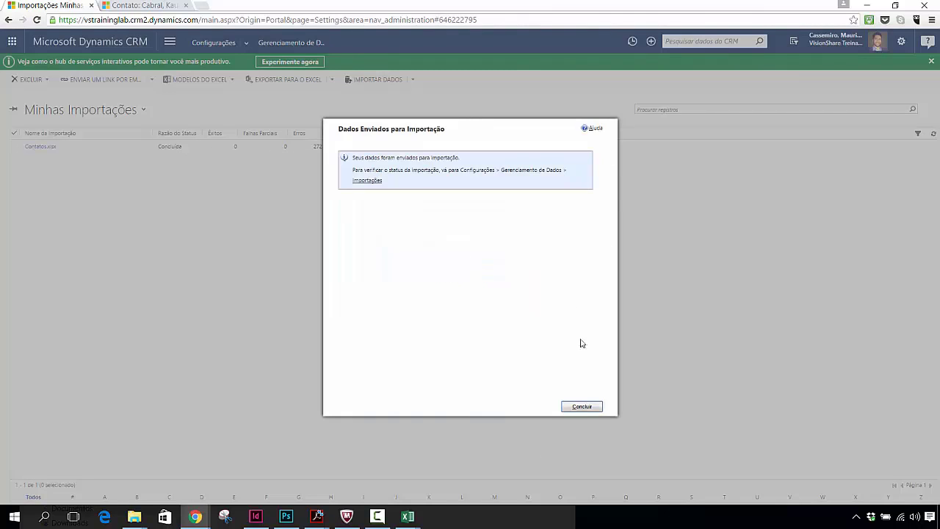
Open the Importações list from the wizard's confirmation, refresh it and widen the window to show all columns
left_click(367, 180)
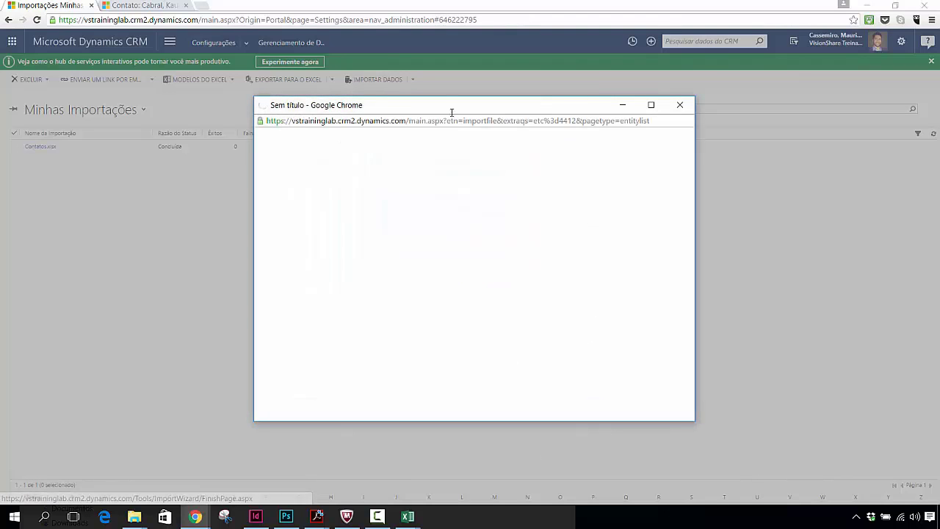
left_click_drag(452, 112, 441, 138)
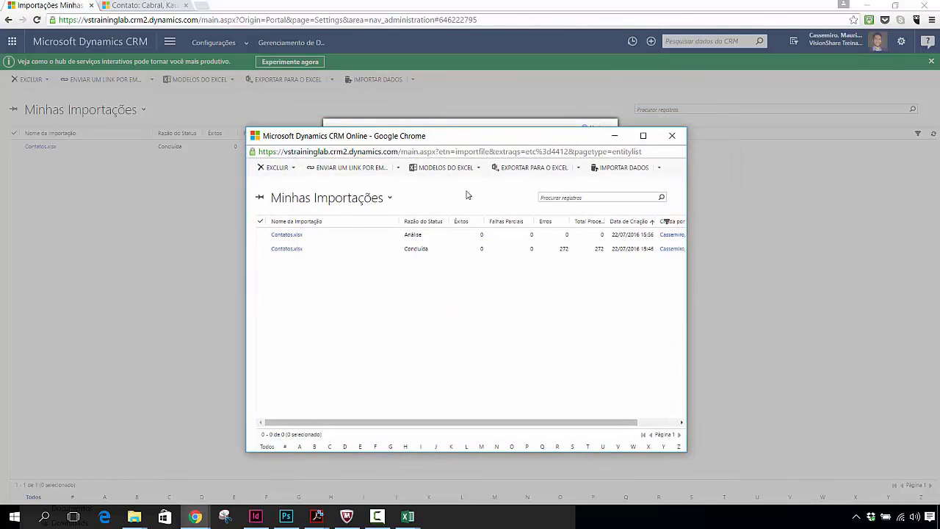
right_click(371, 250)
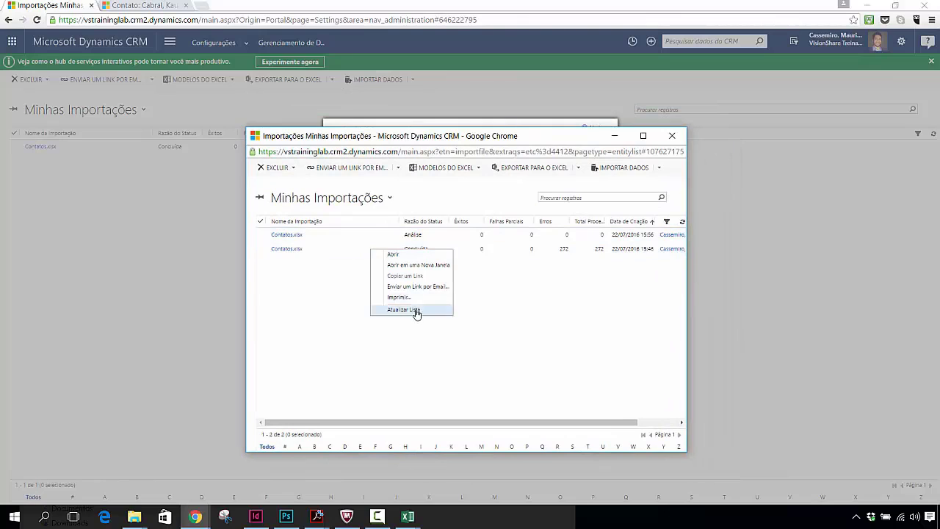
left_click(417, 311)
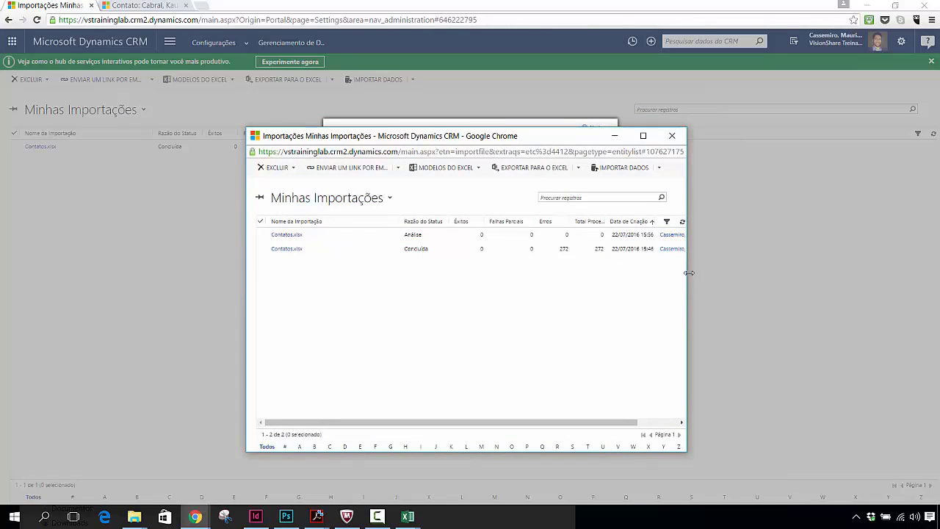
left_click_drag(688, 278, 804, 273)
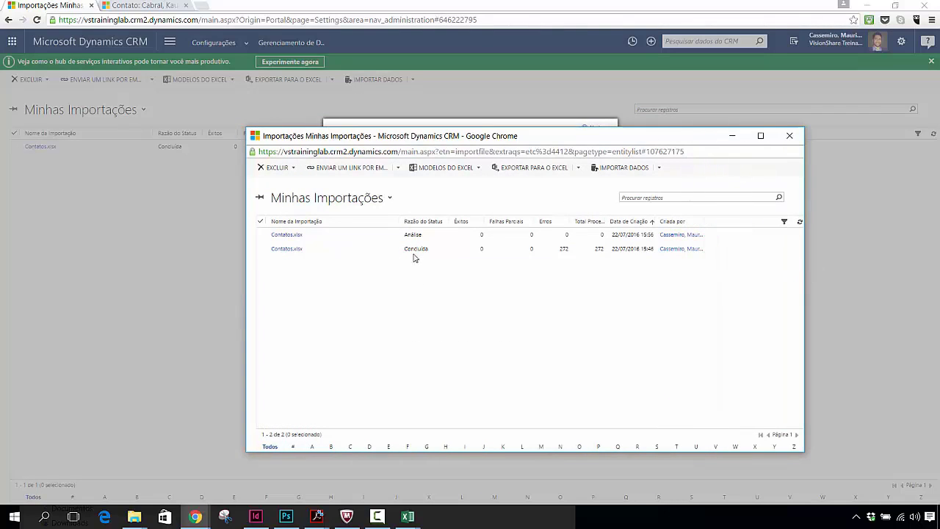
Refresh the Minhas Importações list repeatedly to follow the status and error count of the newest Contatos.xlsx import
right_click(416, 235)
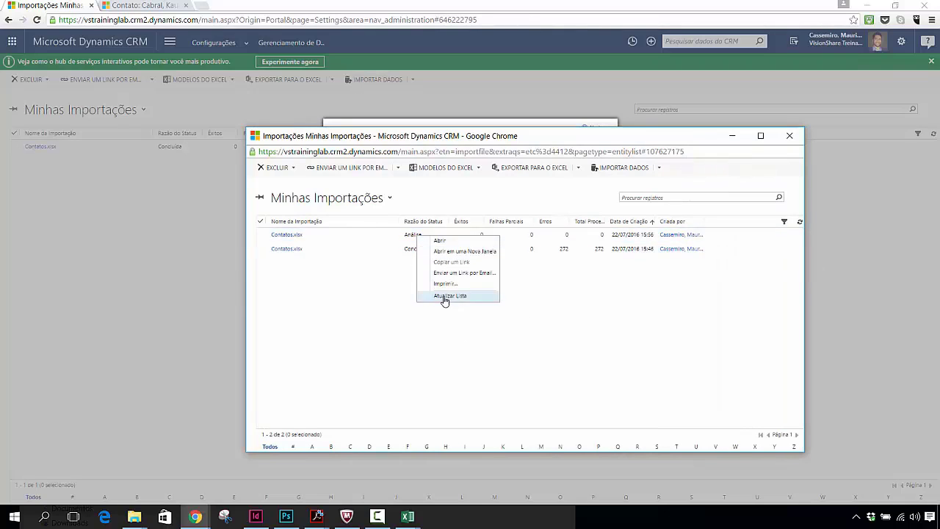
left_click(444, 297)
right_click(432, 240)
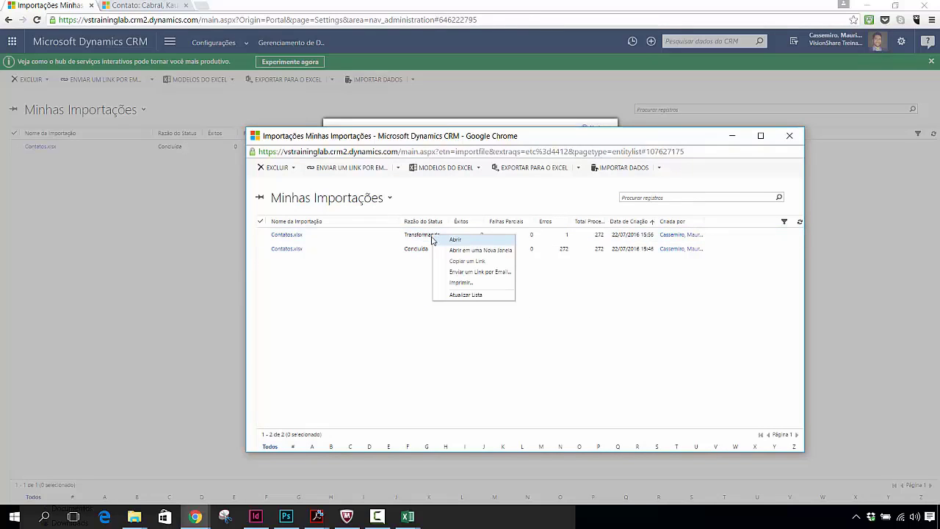
left_click(468, 295)
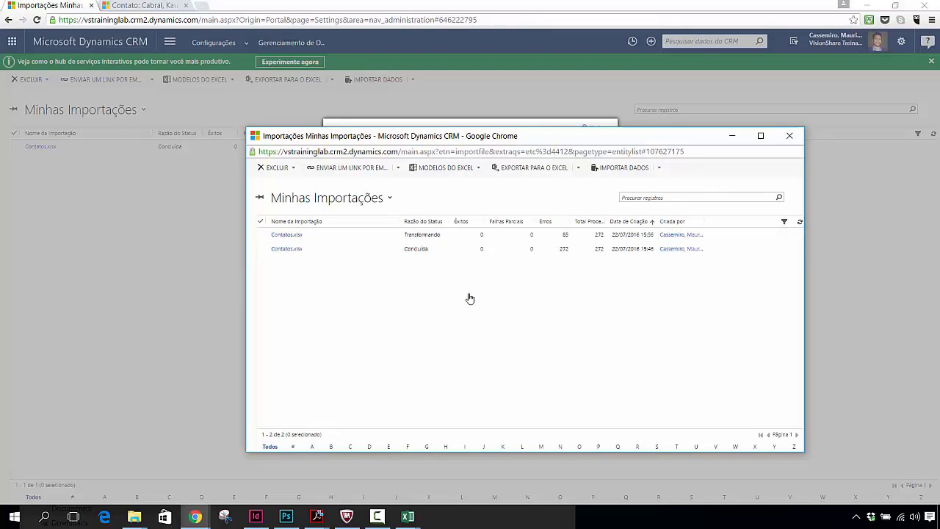
right_click(435, 235)
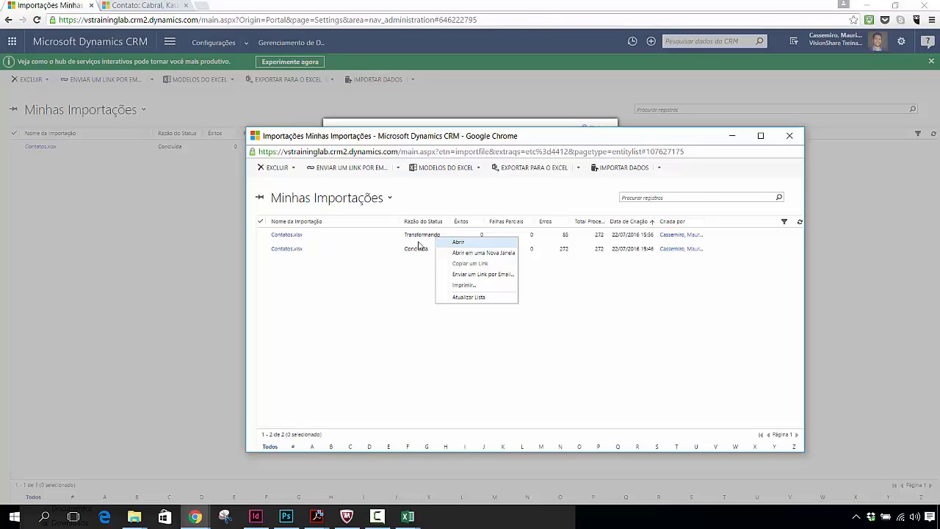
left_click(470, 298)
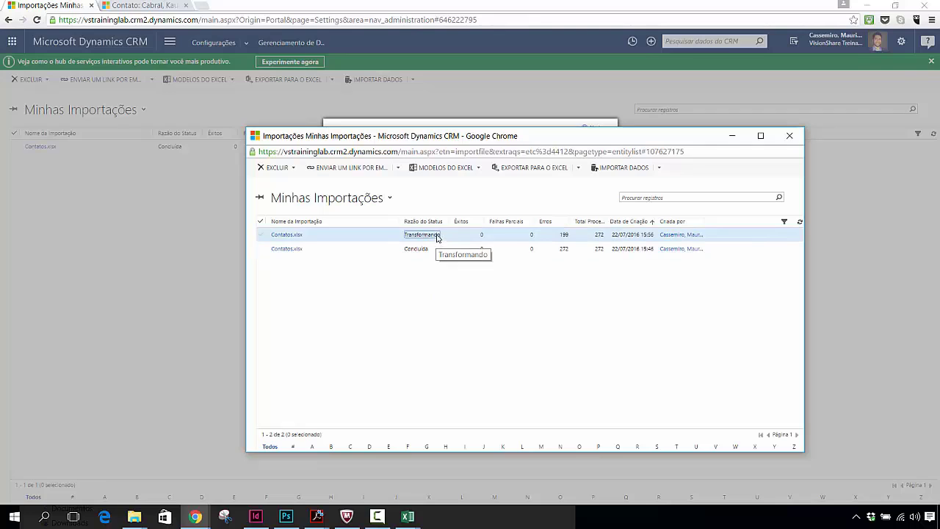
right_click(437, 237)
left_click(473, 298)
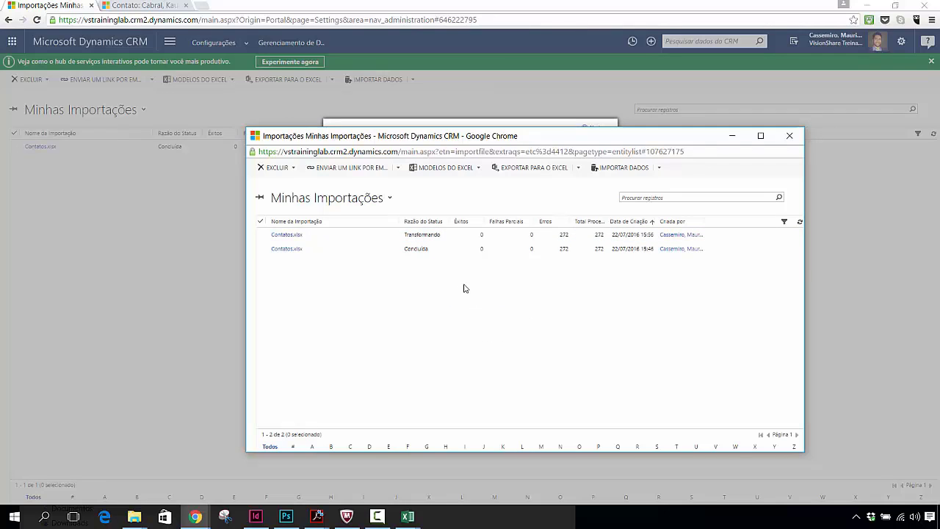
left_click(494, 240)
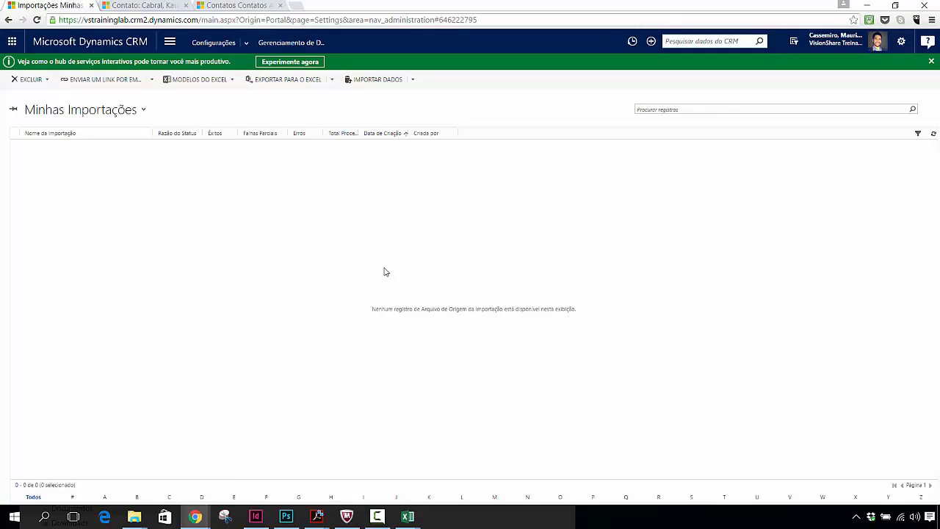
Switch to the Contatos Ativos list in the CRM
left_click(244, 6)
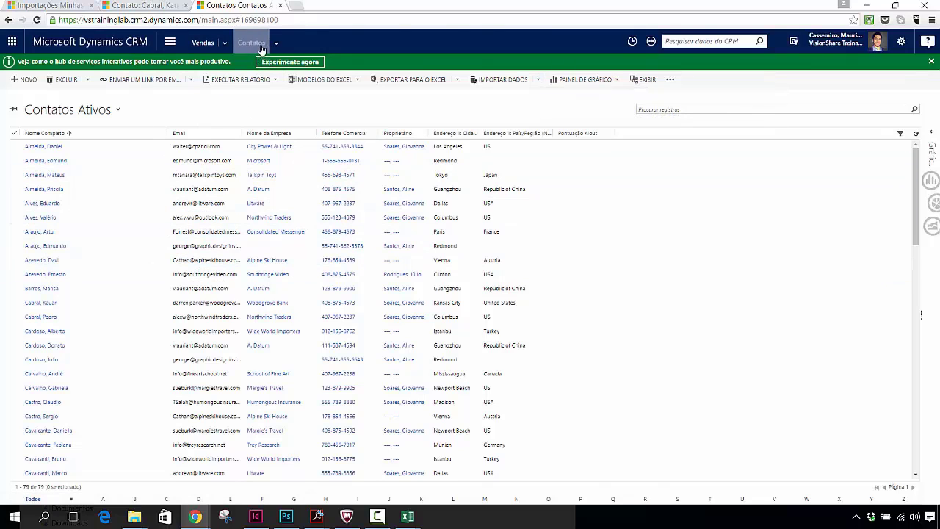
left_click(171, 47)
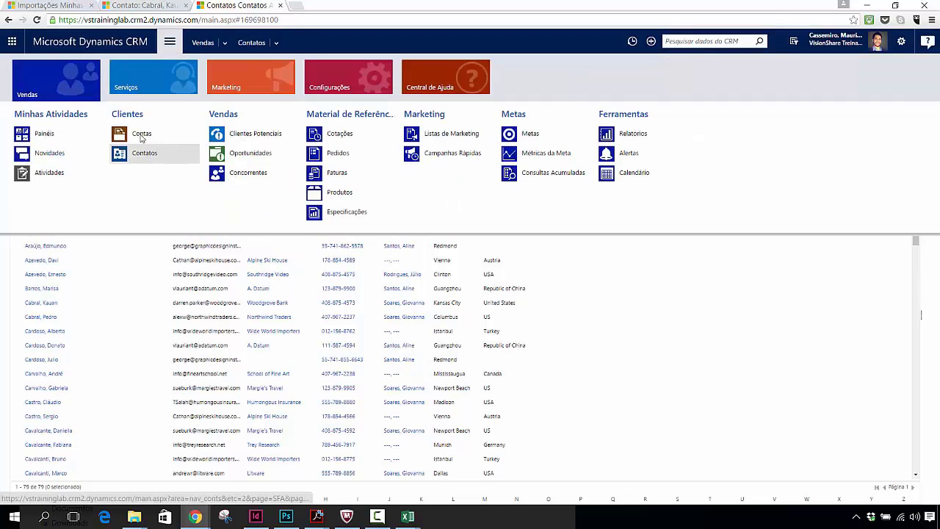
left_click(253, 80)
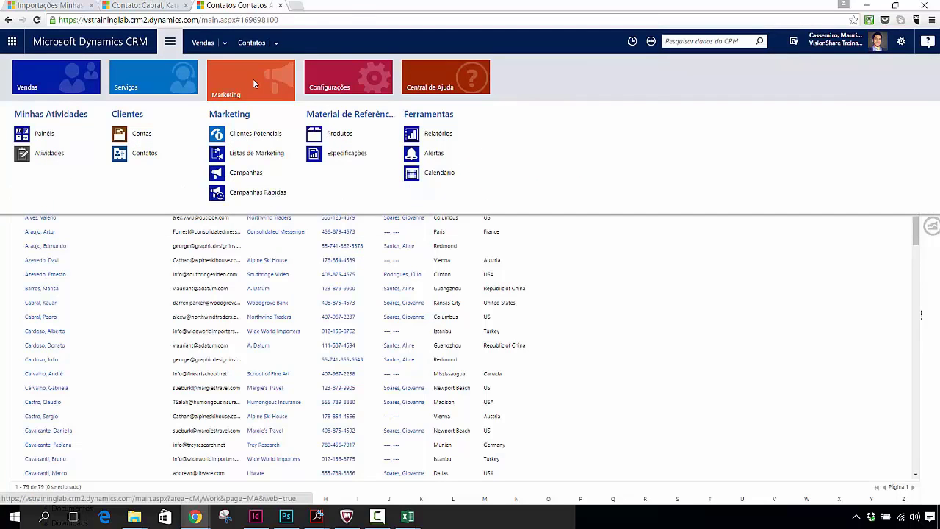
left_click(125, 79)
left_click(68, 72)
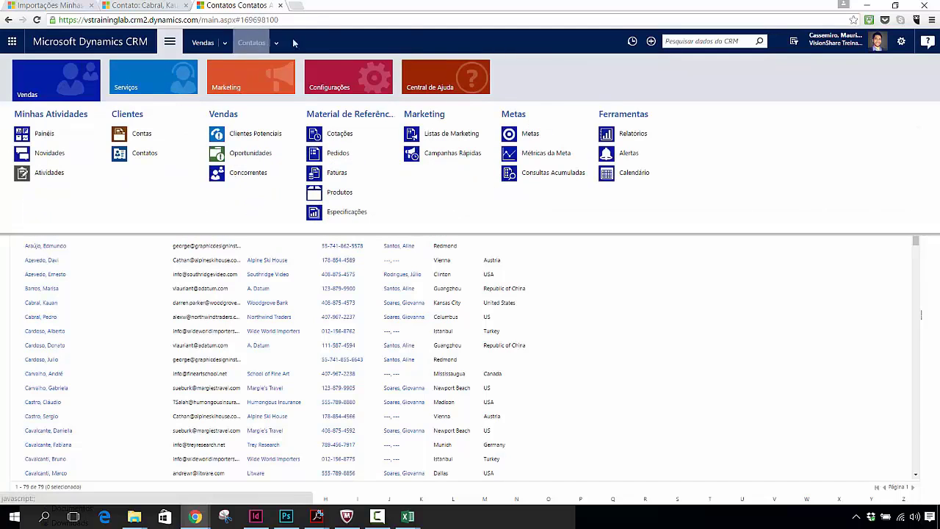
left_click(171, 44)
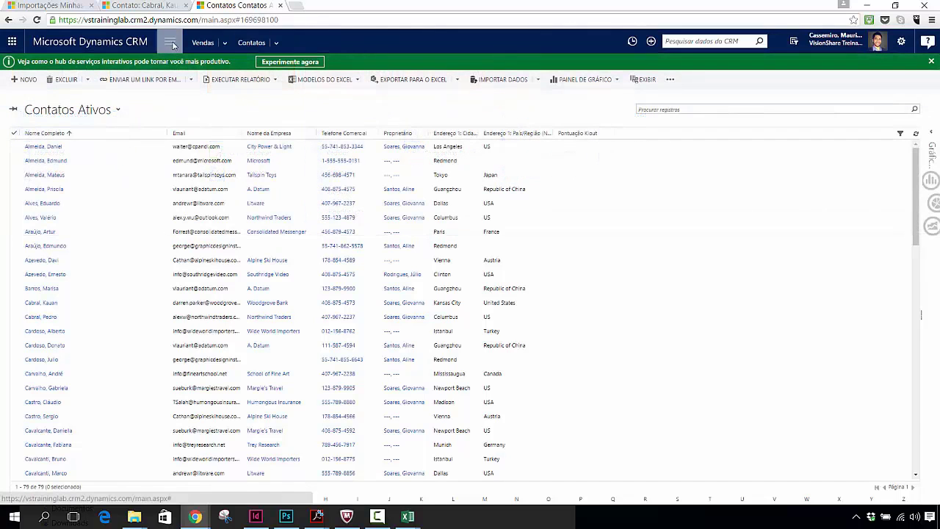
Download the contact import template and paste Contato.xlsx into Documentos > Treinamento de Dynamics CRM 2016
left_click(540, 81)
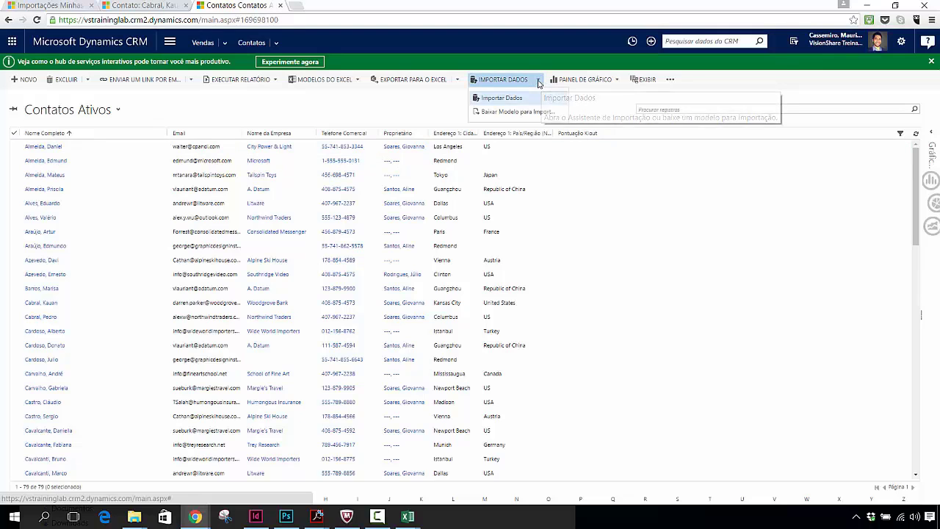
left_click(520, 113)
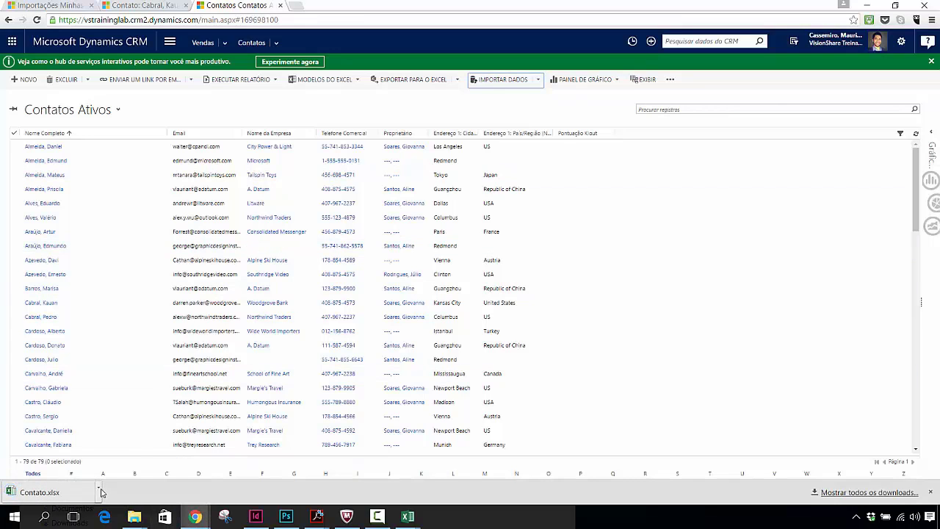
left_click(98, 488)
left_click(158, 452)
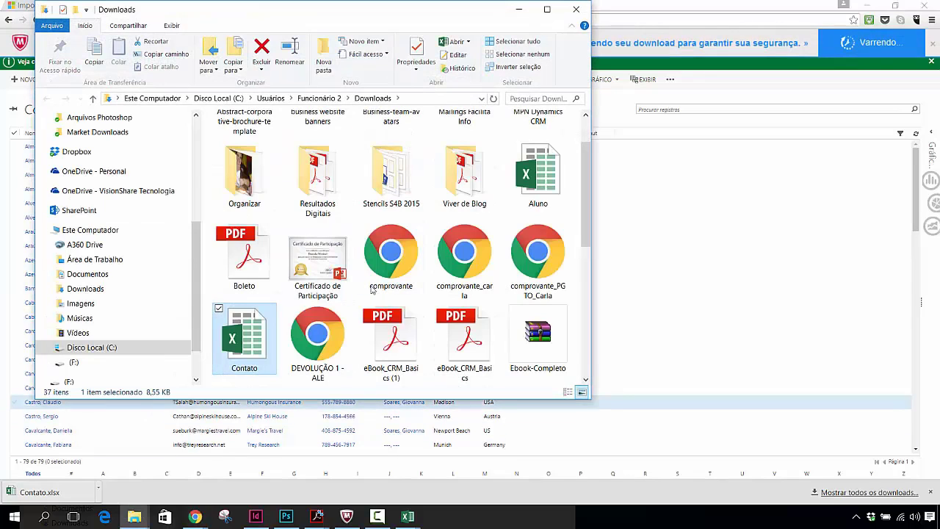
left_click(87, 274)
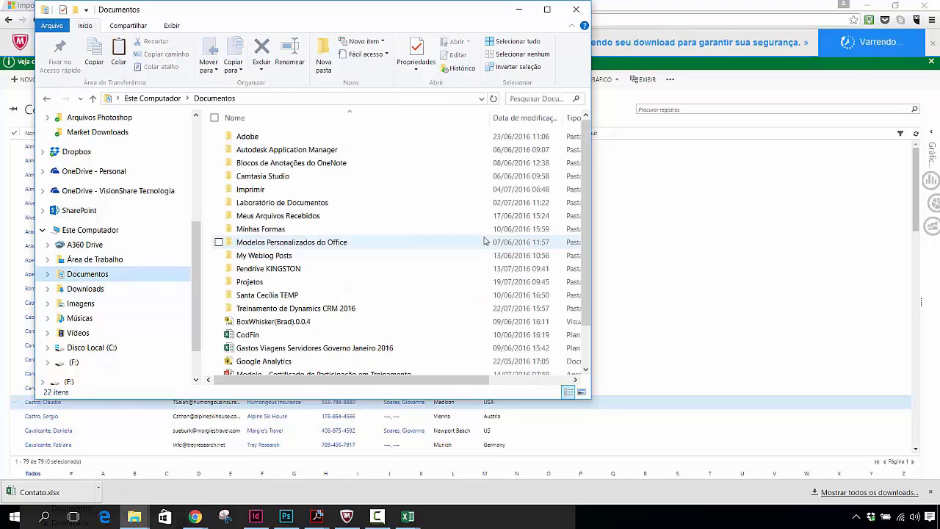
double_click(297, 309)
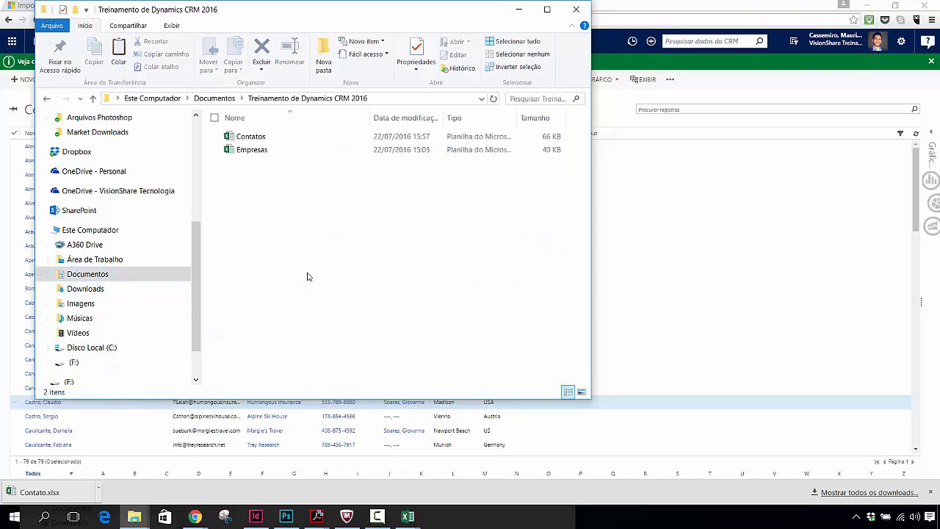
key("ctrl+v")
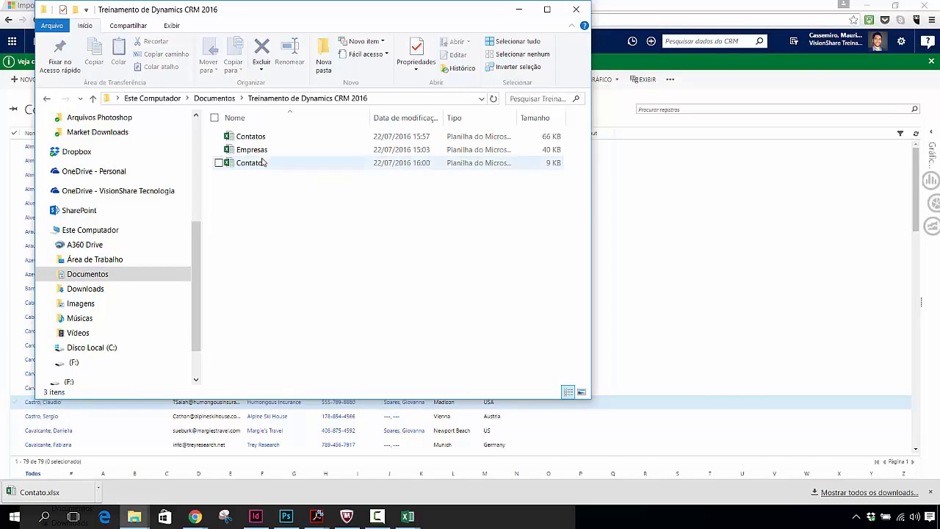
Rename the pasted template file to Contatos_Original
key("F2")
key("End")
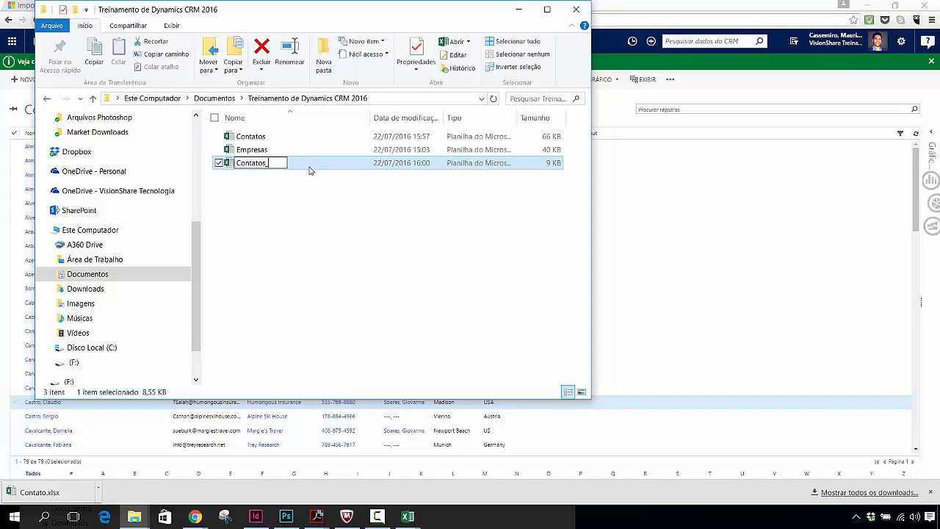
type("s_0riginal")
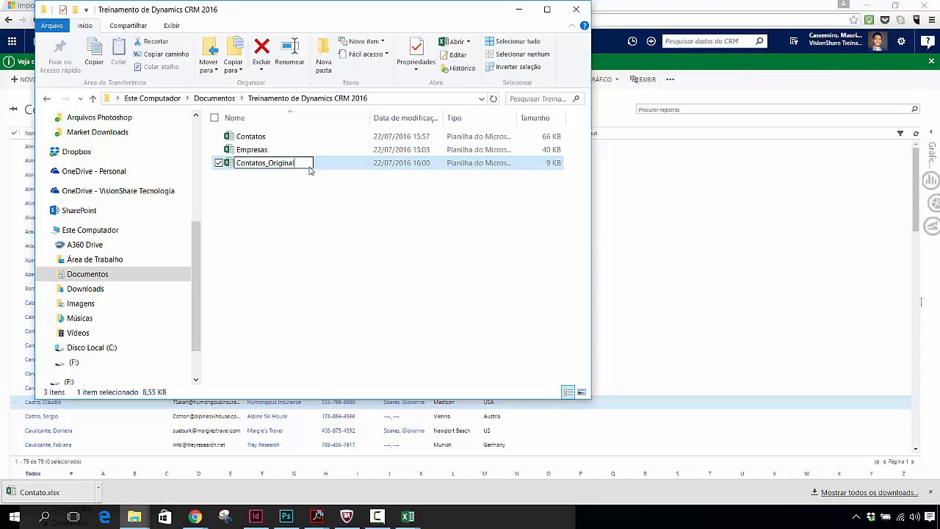
key("Return")
Open Contatos_Original in Excel with editing enabled and look over its Saudação, Nome and Segundo Nome columns
double_click(254, 137)
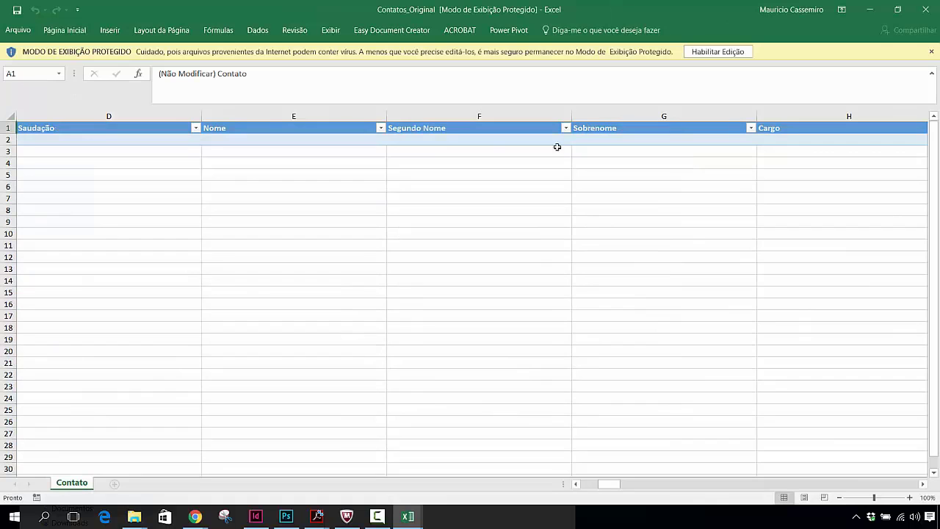
left_click(710, 51)
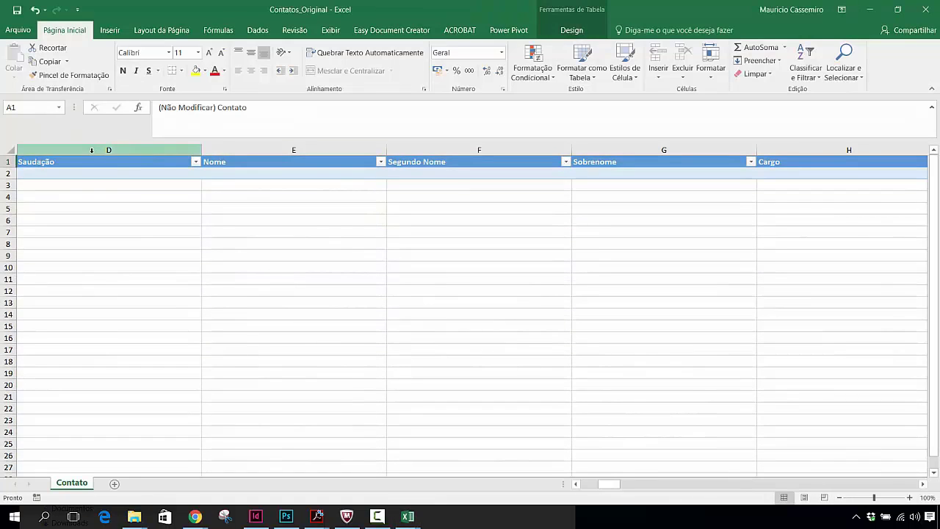
left_click(91, 152)
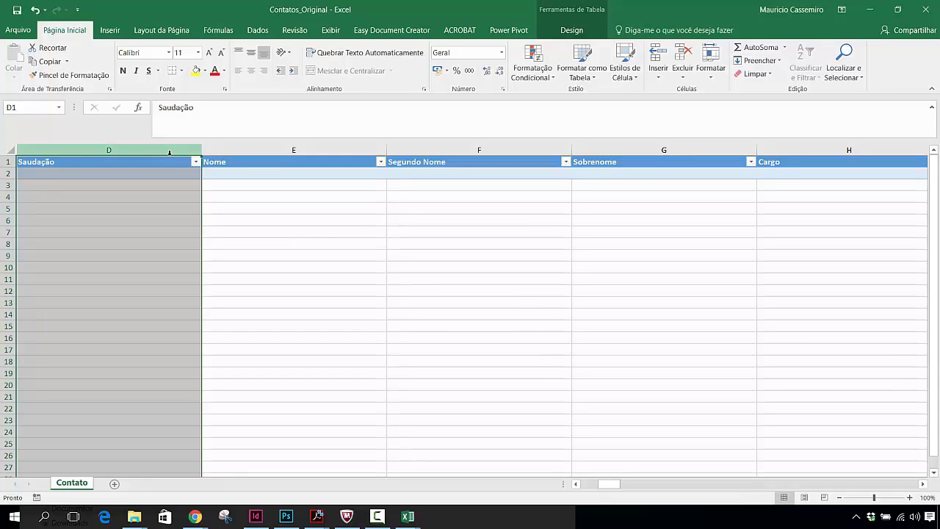
left_click(291, 150)
left_click(426, 144)
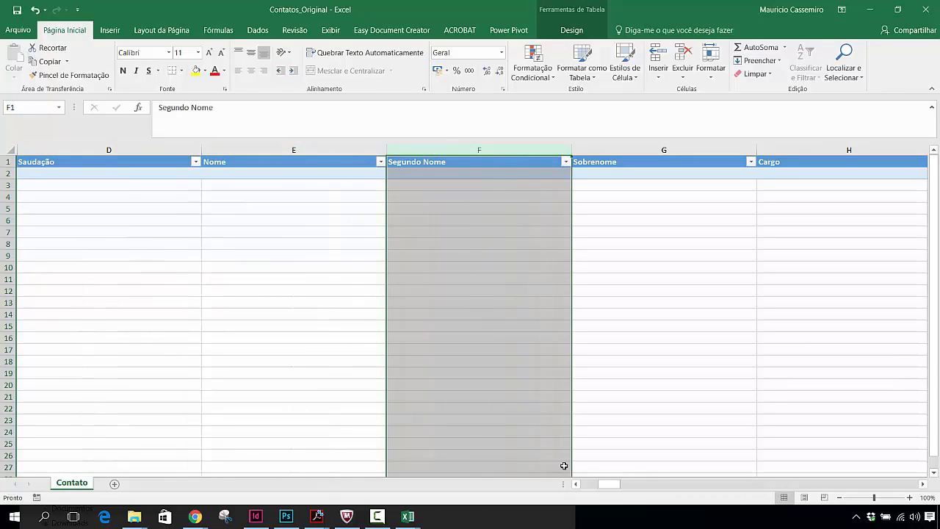
mouse_move(610, 486)
left_mouse_down()
mouse_move(735, 487)
mouse_move(610, 485)
left_mouse_up()
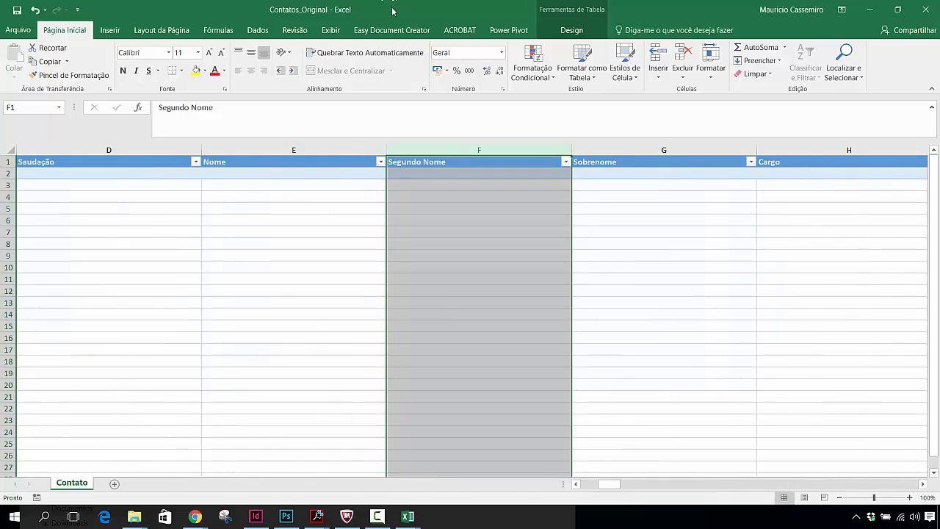
Move the Contatos_Original window aside and copy all entries of the Nome Completo column in the Contatos workbook
left_click_drag(393, 10, 552, 50)
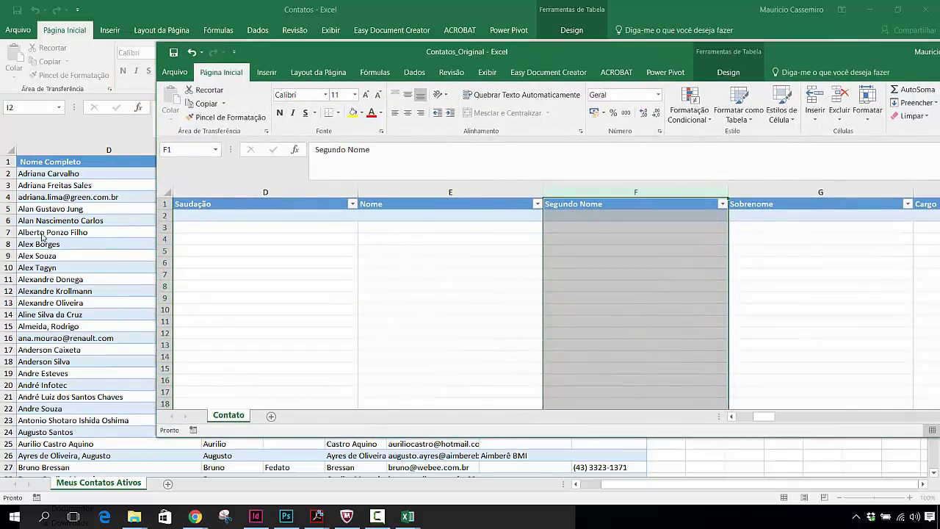
left_click(36, 172)
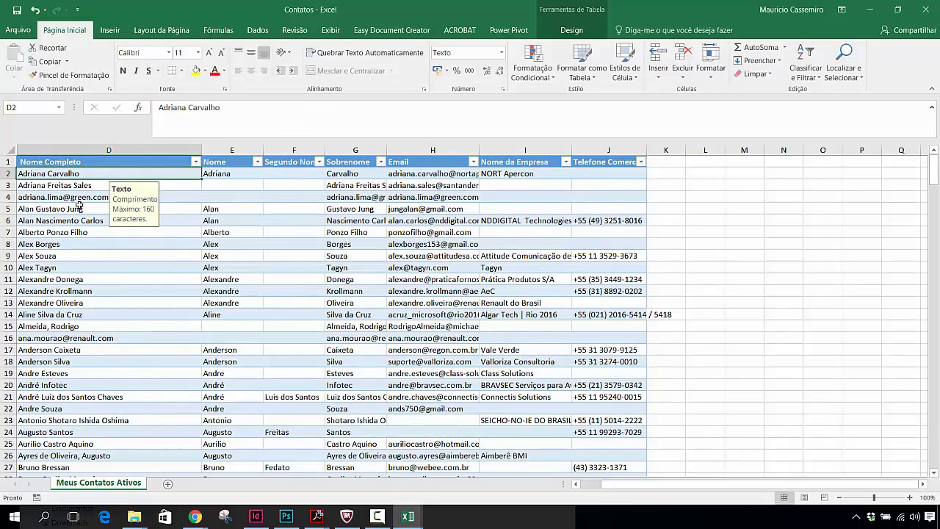
scroll(79, 206, "down", 20)
left_click_drag(78, 205, 78, 205)
scroll(78, 205, "down", 20)
scroll(78, 205, "up", 18)
scroll(78, 205, "down", 8)
scroll(78, 205, "down", 1)
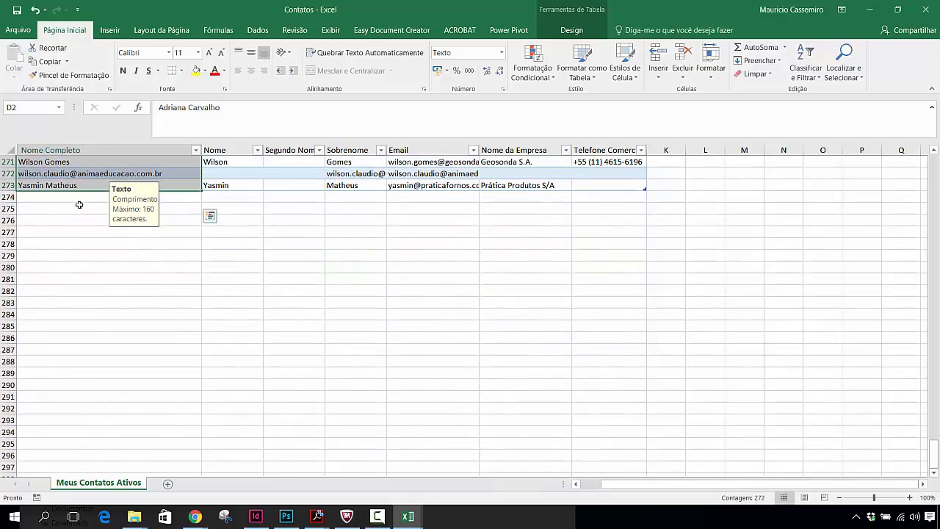
key("ctrl+c")
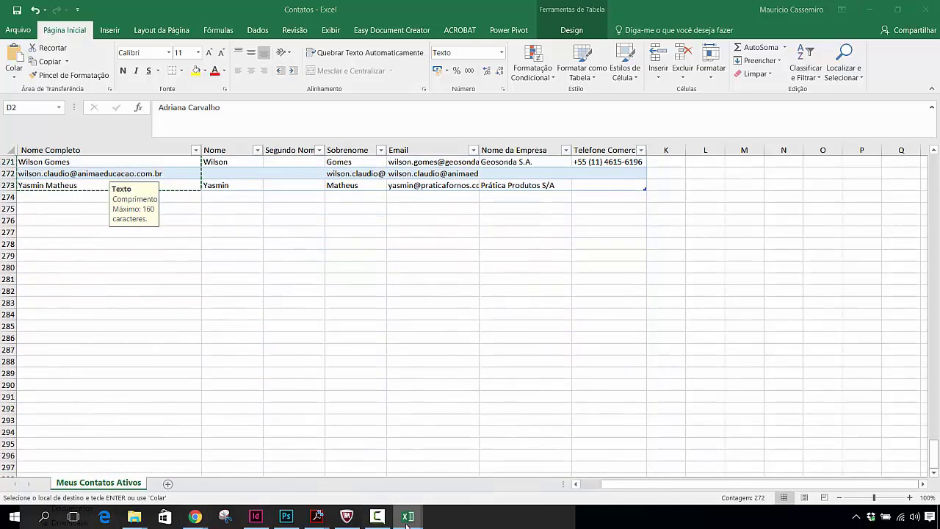
Check the columns of Contatos_Original for a place to paste the copied full names
mouse_move(409, 516)
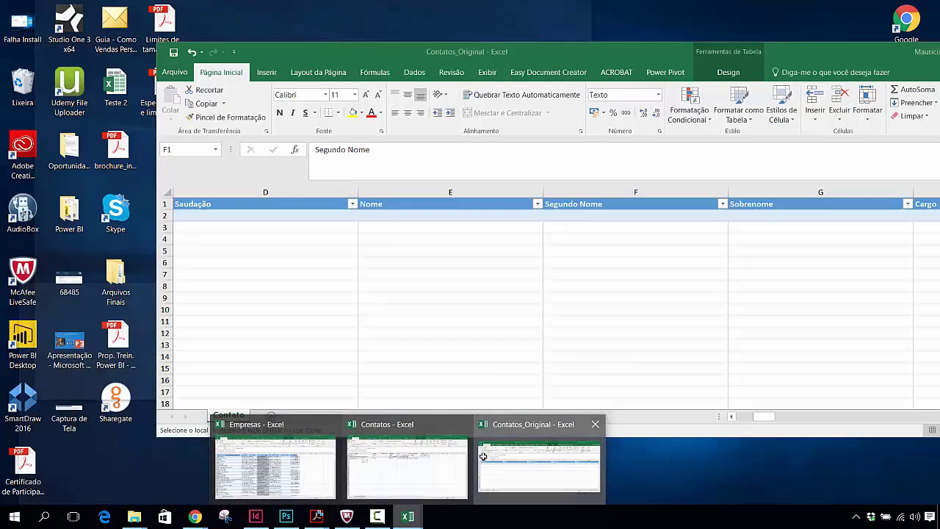
left_click(539, 467)
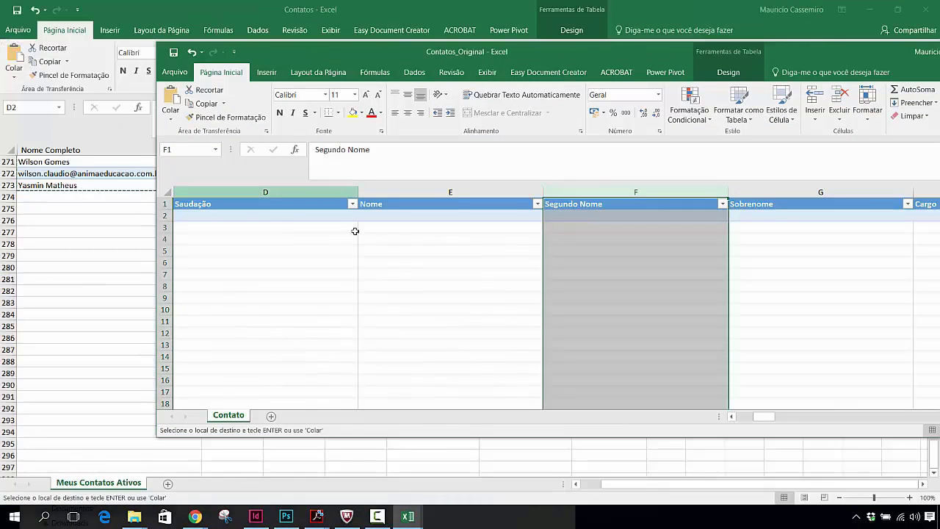
left_click(385, 218)
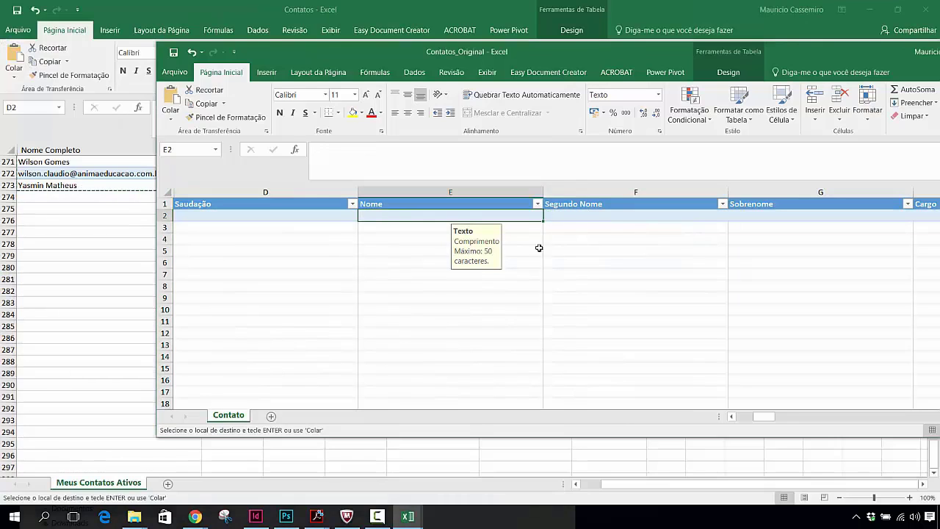
left_click(593, 213)
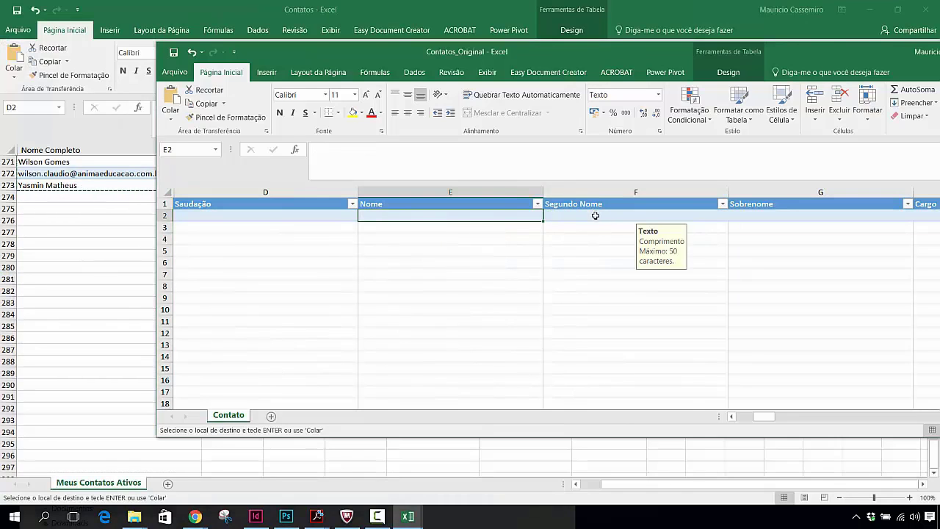
left_click(733, 417)
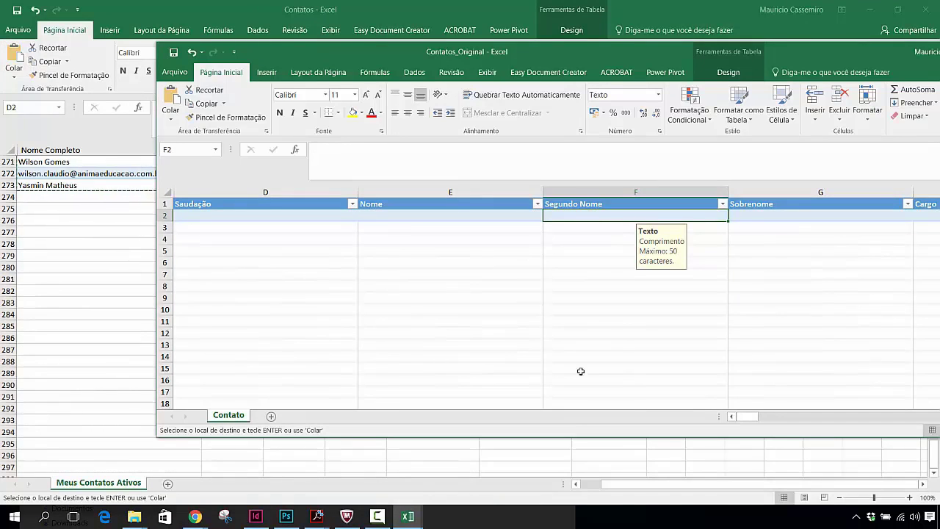
mouse_move(748, 421)
left_mouse_down()
mouse_move(768, 419)
mouse_move(749, 420)
left_mouse_up()
Copy all entries of the Nome column in Contatos and paste them under Nome in Contatos_Original, starting at E2
left_click(117, 183)
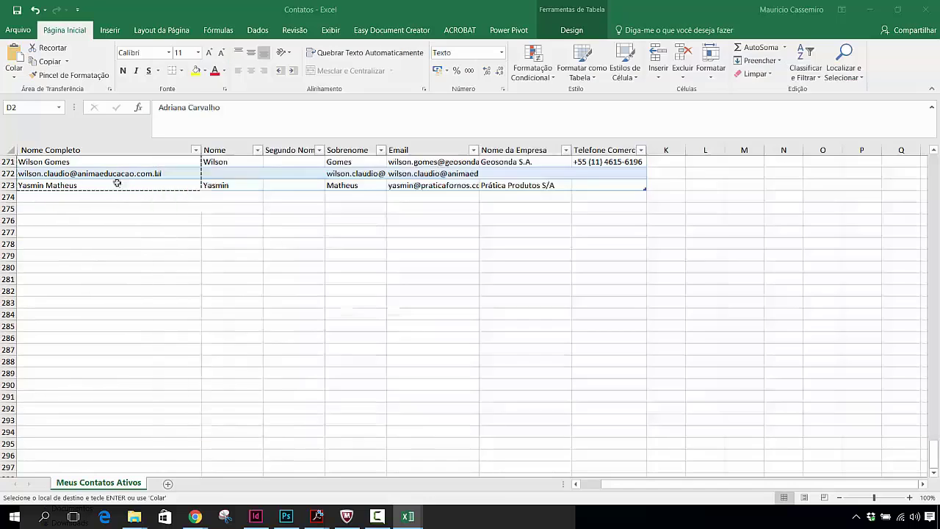
left_click(220, 185)
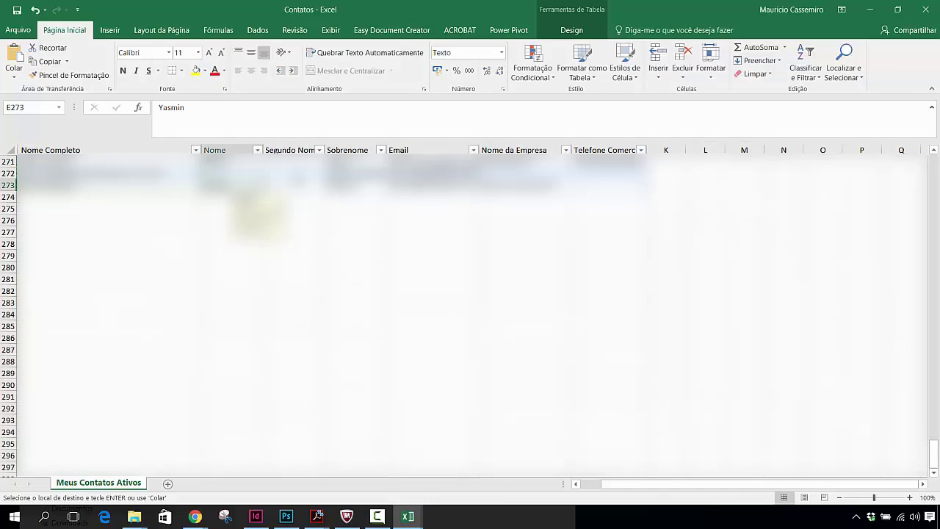
mouse_move(221, 185)
left_mouse_down()
mouse_move(232, 145)
mouse_move(232, 174)
left_mouse_up()
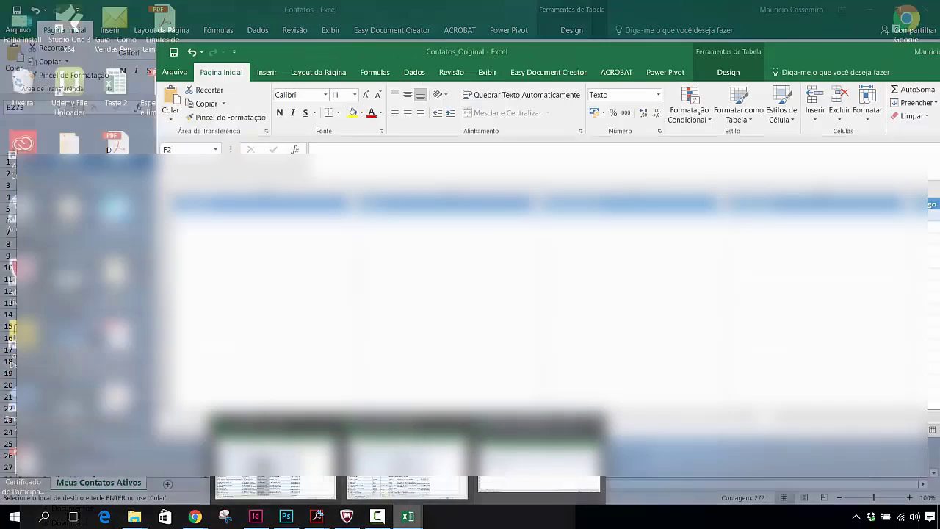
left_click(441, 470)
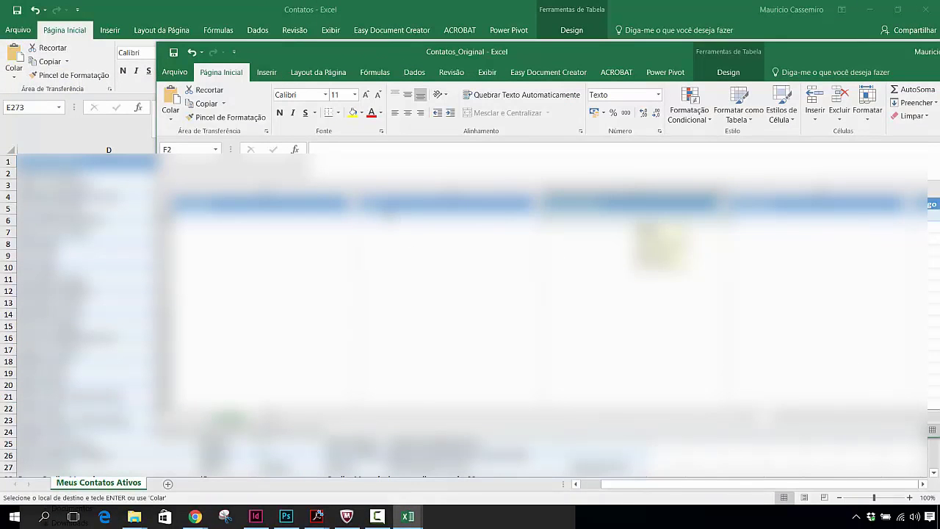
left_click(476, 246)
key("Return")
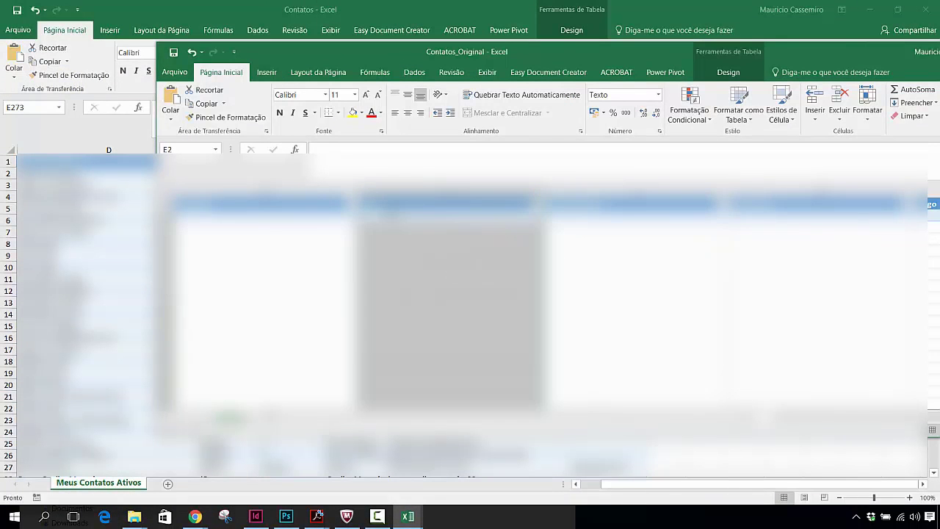
key("Return")
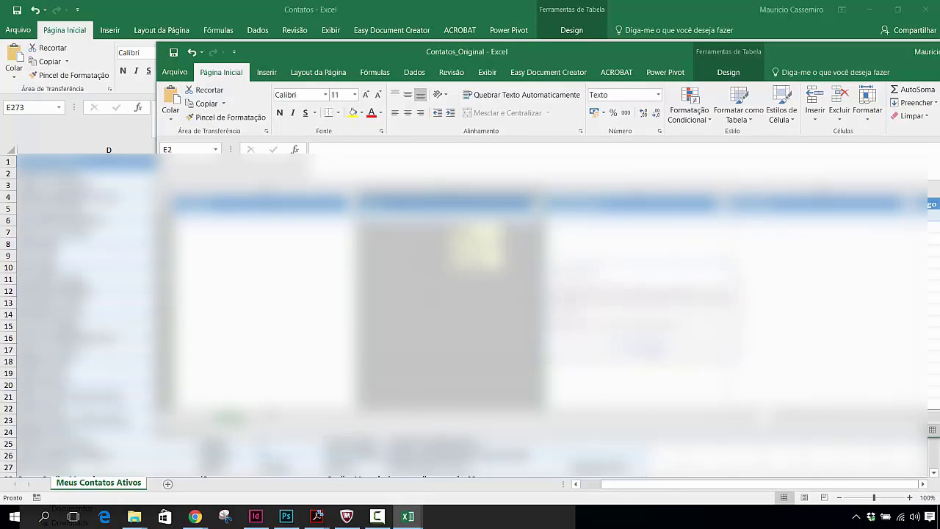
Copy all entries of the Segundo Nome column in Contatos and paste them into Contatos_Original, starting at F2
left_click(149, 6)
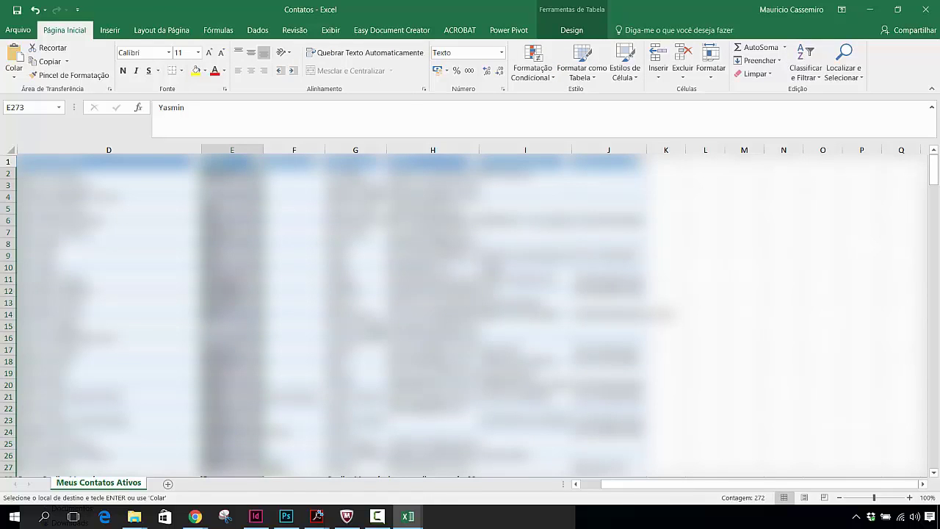
left_click(294, 173)
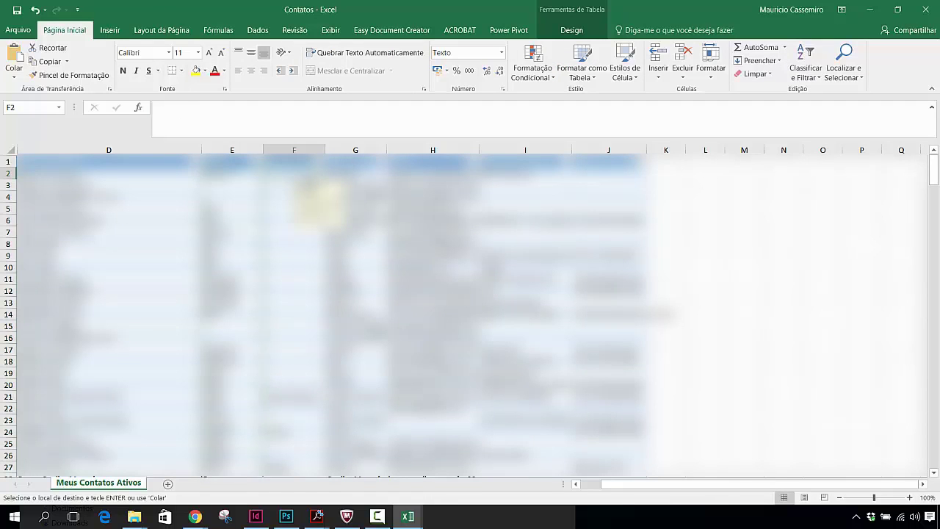
key("ctrl+shift+Down")
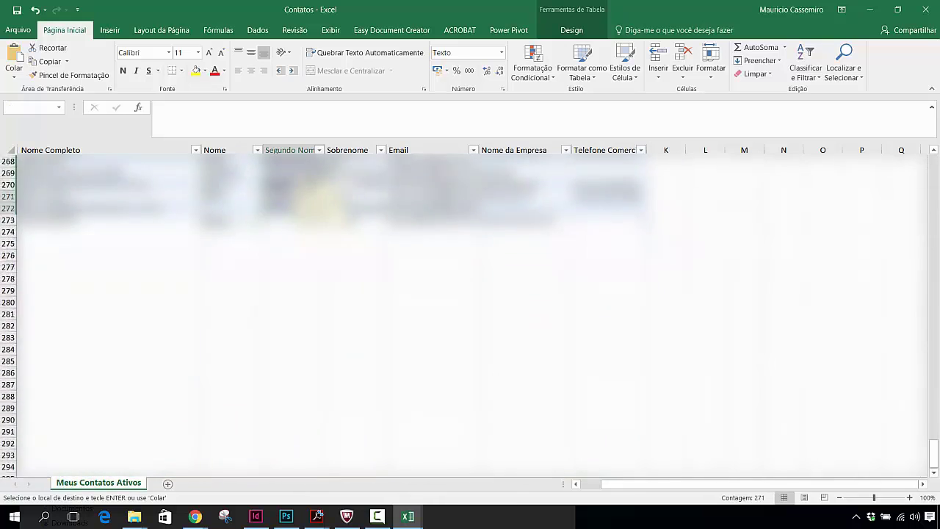
key("ctrl+shift+Down")
key("ctrl+shift+Up")
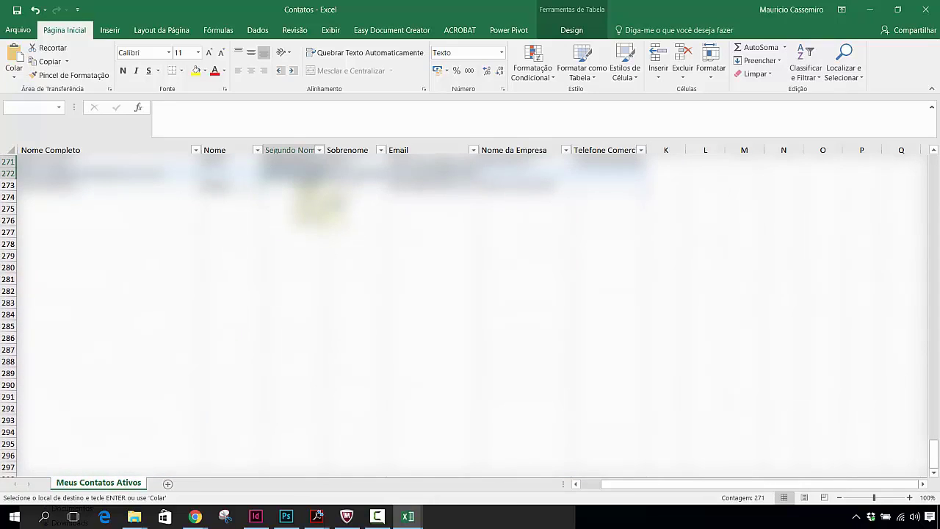
key("shift+Down")
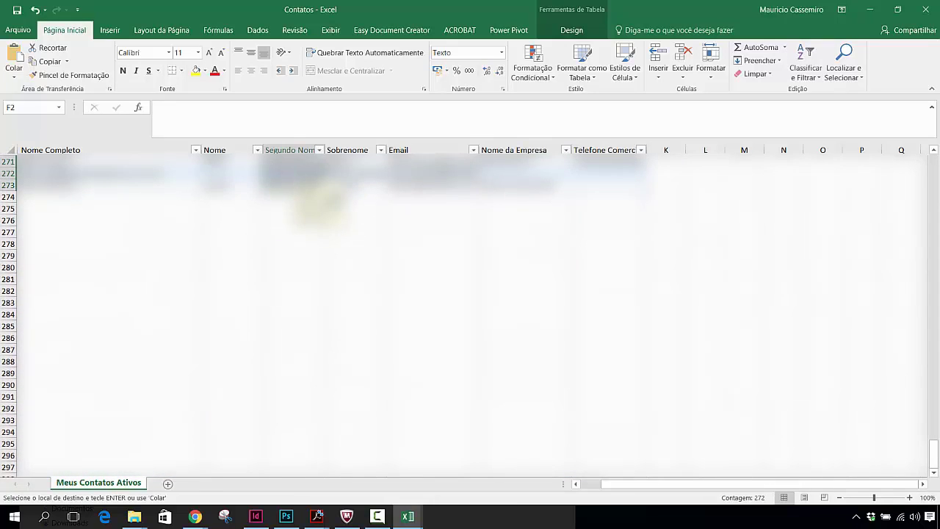
mouse_move(407, 516)
left_click(543, 452)
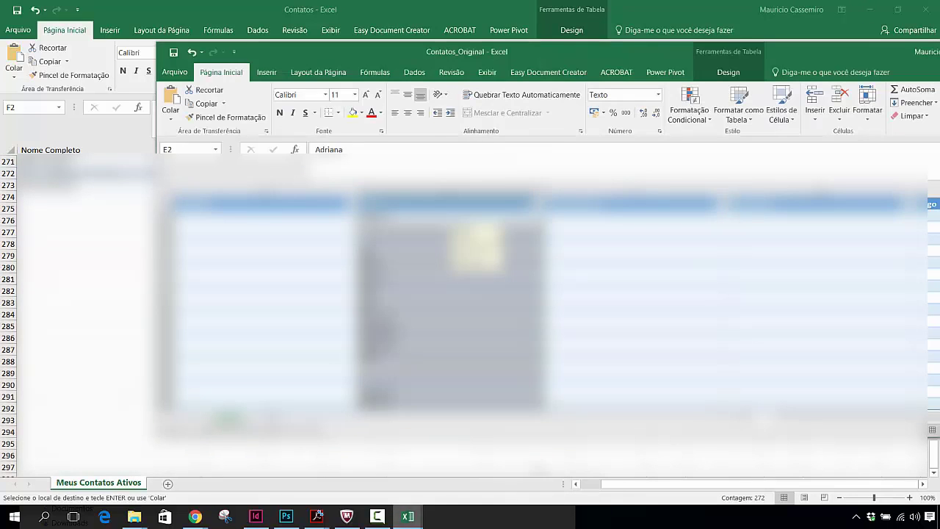
left_click(596, 217)
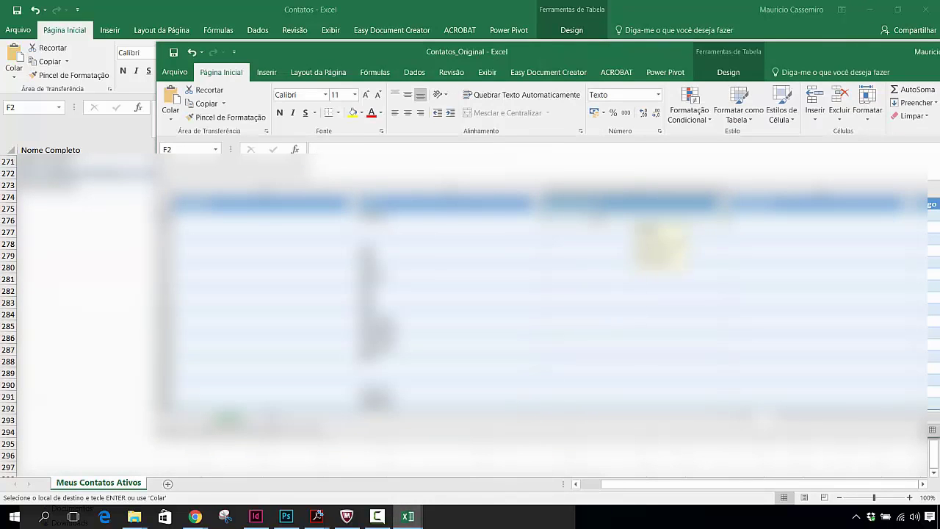
key("ctrl+shift+Down")
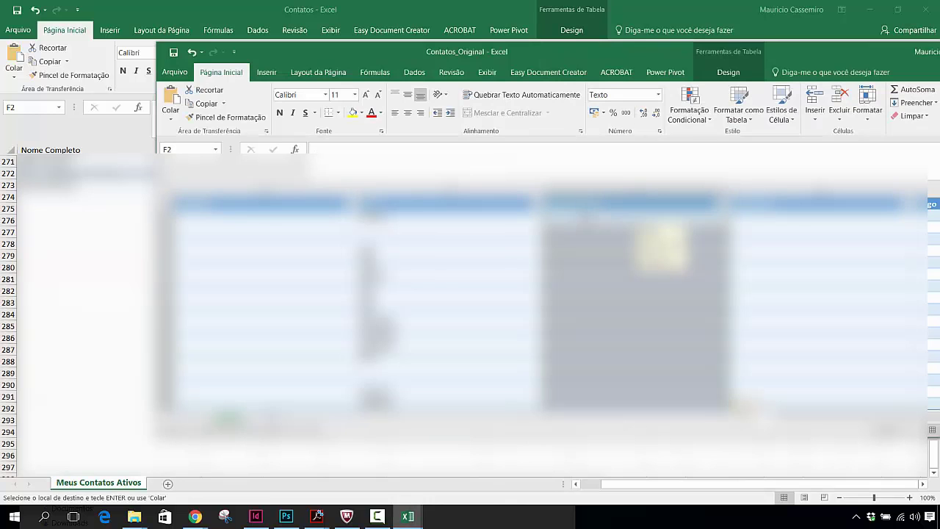
Copy all Sobrenome entries from Contatos, paste them into Contatos_Original starting at G2, and return to the Contatos workbook
key("alt+Tab")
left_click(355, 185)
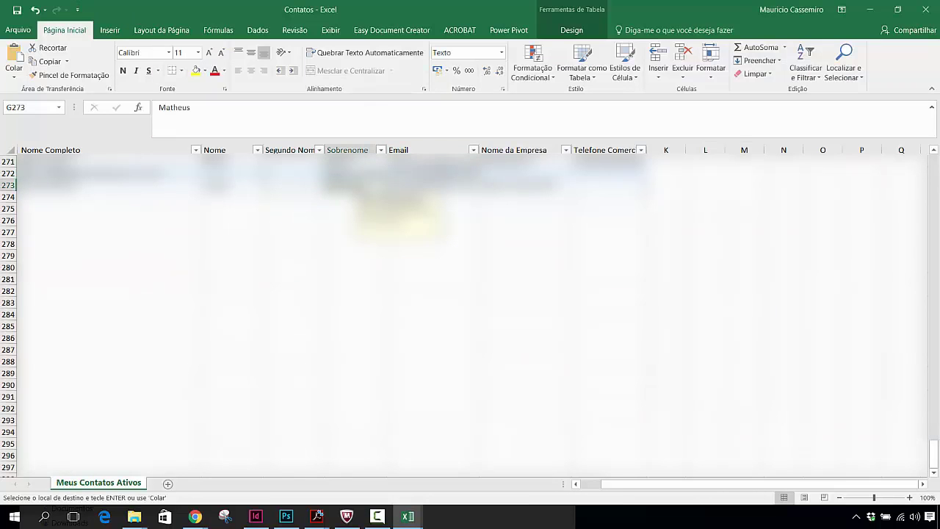
left_click_drag(354, 185, 393, 174)
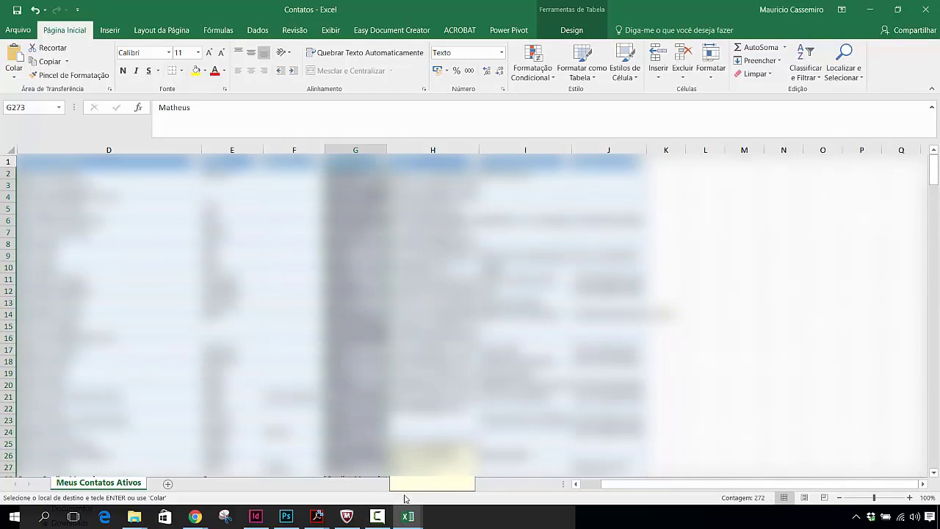
mouse_move(407, 515)
left_click(539, 470)
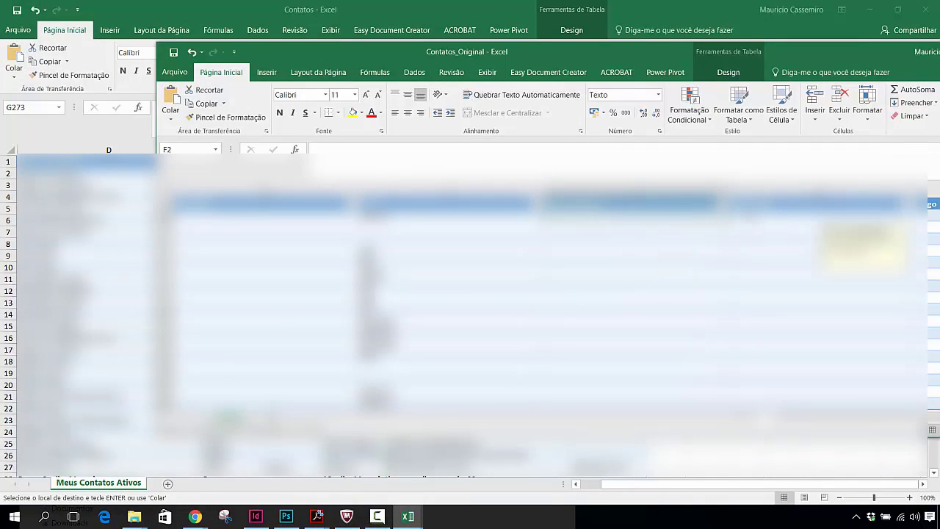
left_click(859, 242)
key("ctrl+v")
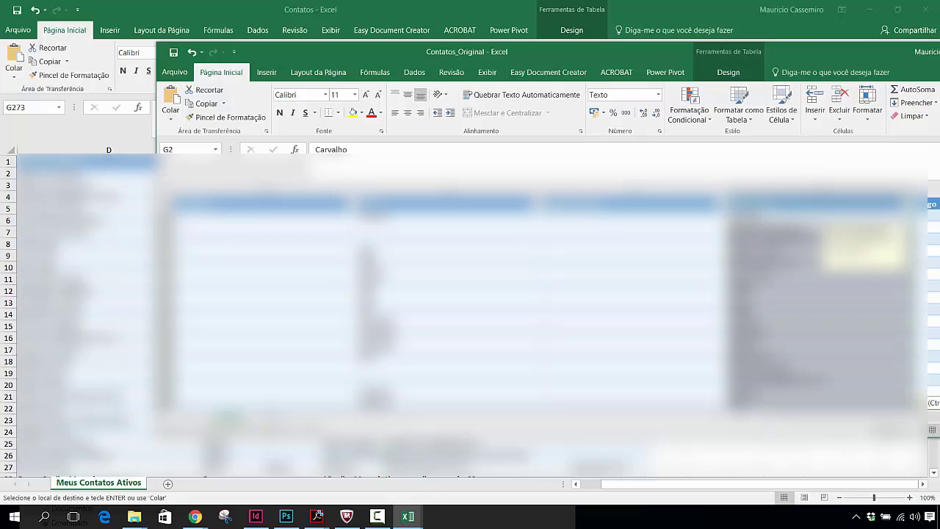
key("alt+Tab")
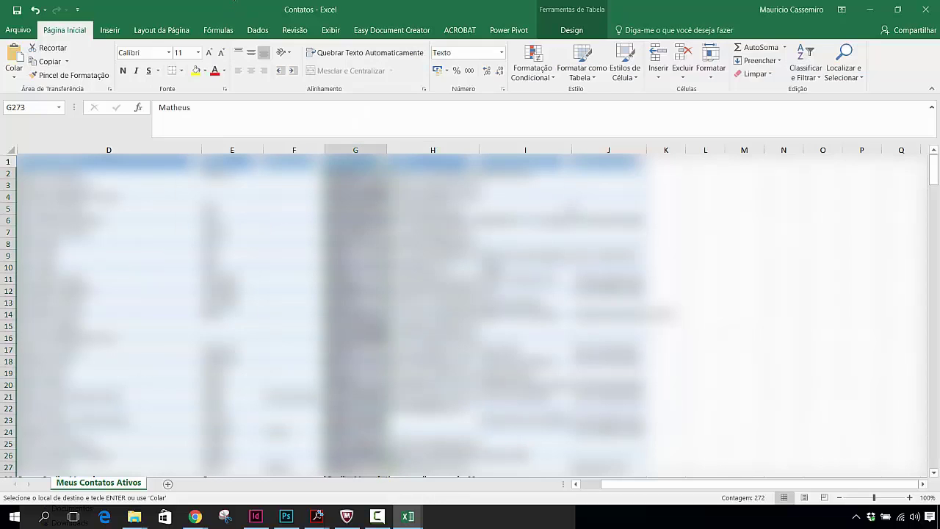
left_click(433, 174)
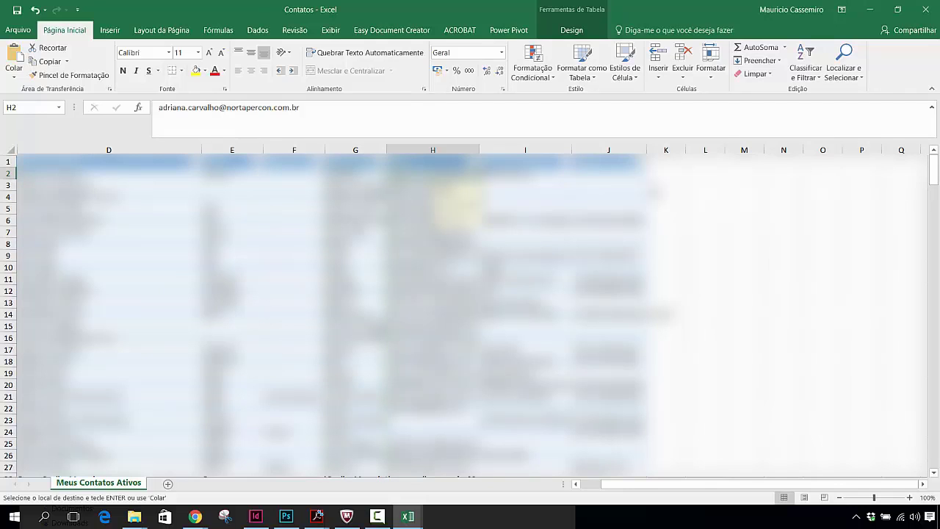
key("ctrl+shift+Down")
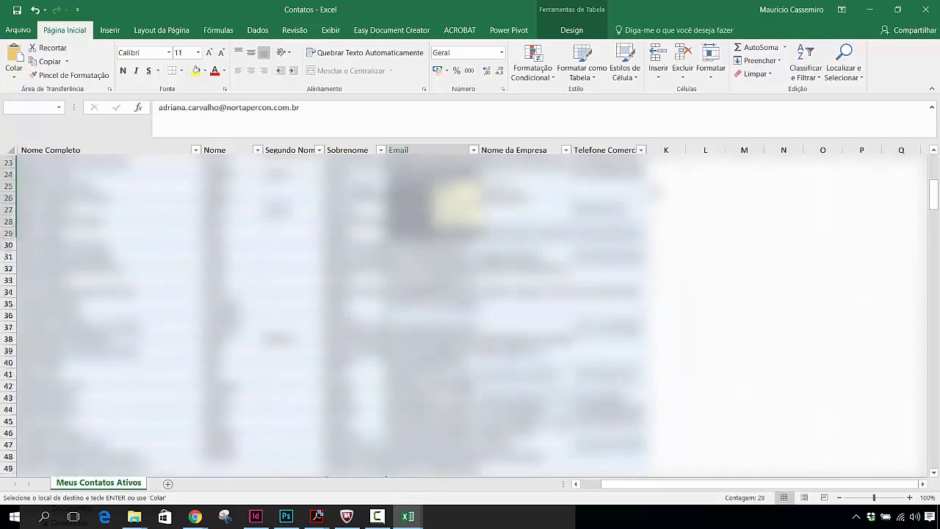
key("ctrl+shift+Down")
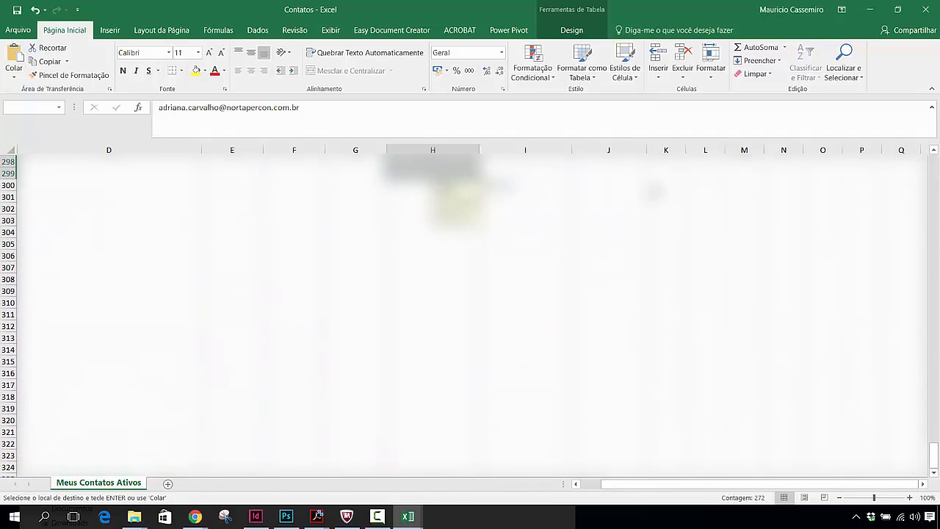
key("shift+Left")
key("shift+Left")
key("shift+Left")
key("shift+Left")
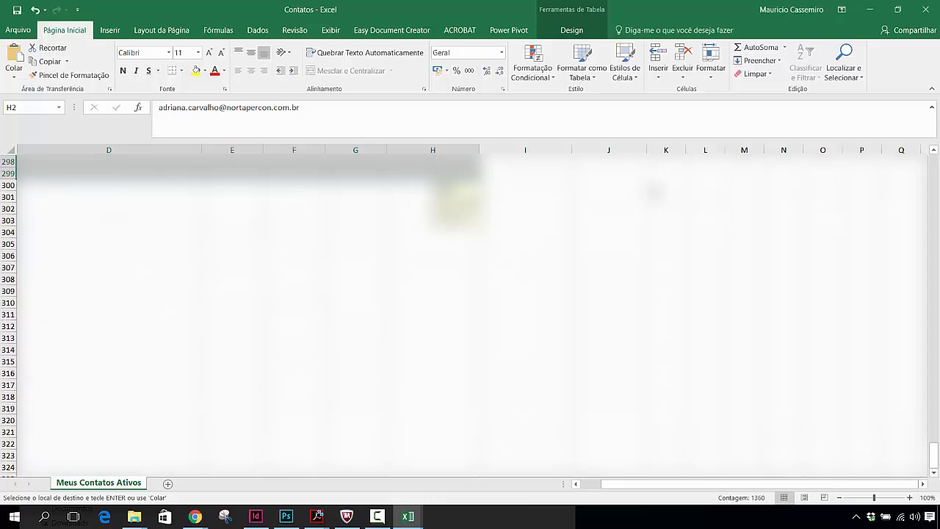
Copy the Email entries in H2:H273 of Contatos and paste them into Contatos_Original, starting at N2
key("ctrl+period")
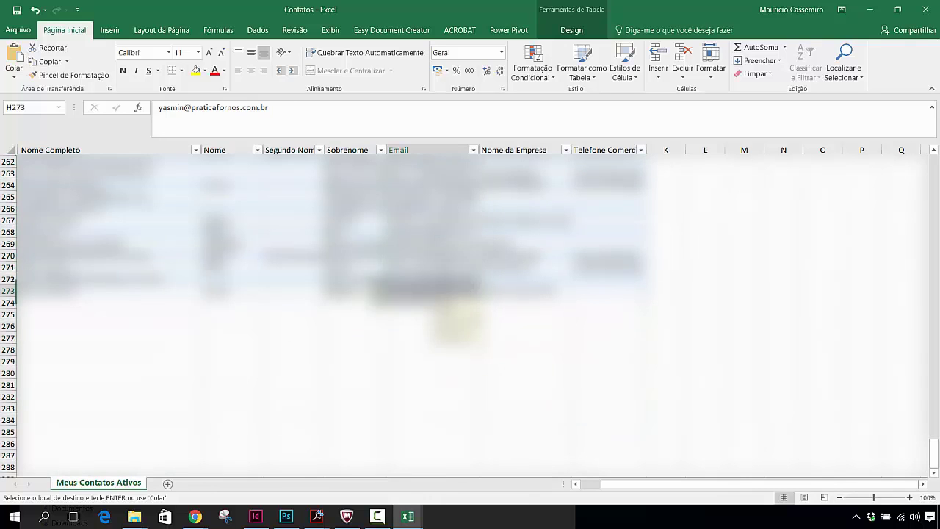
left_click_drag(432, 291, 473, 174)
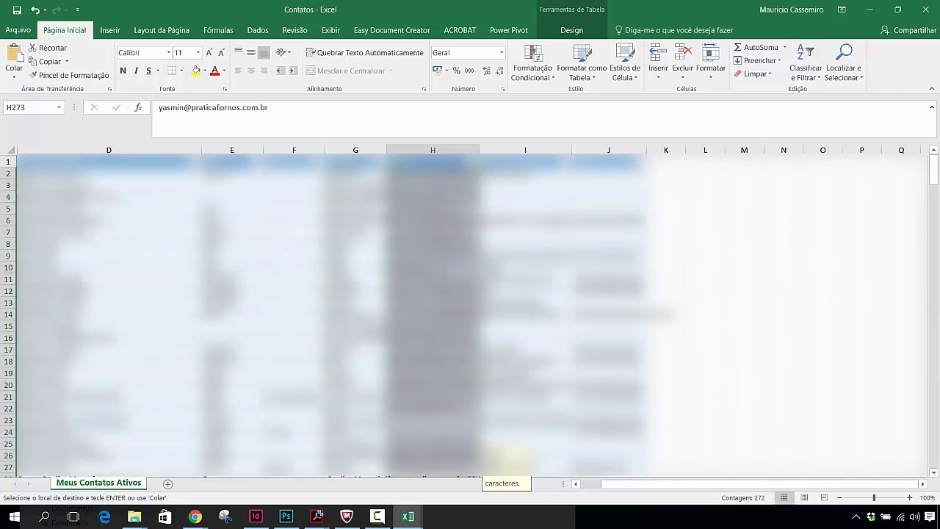
mouse_move(409, 516)
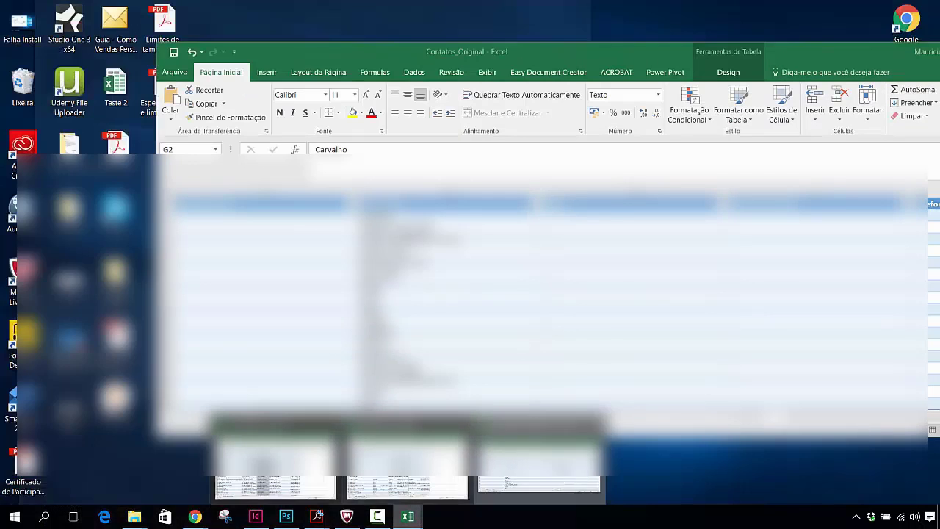
left_click(561, 470)
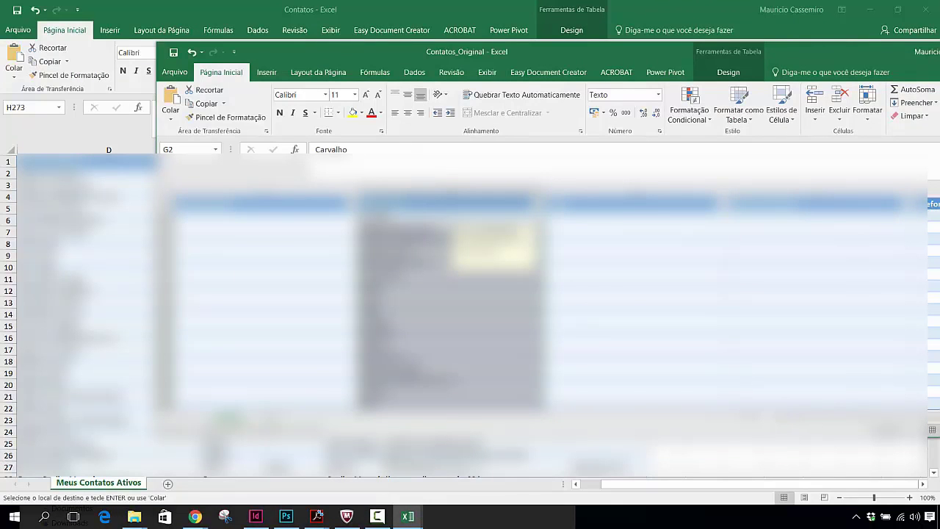
scroll(544, 294, "right", 3)
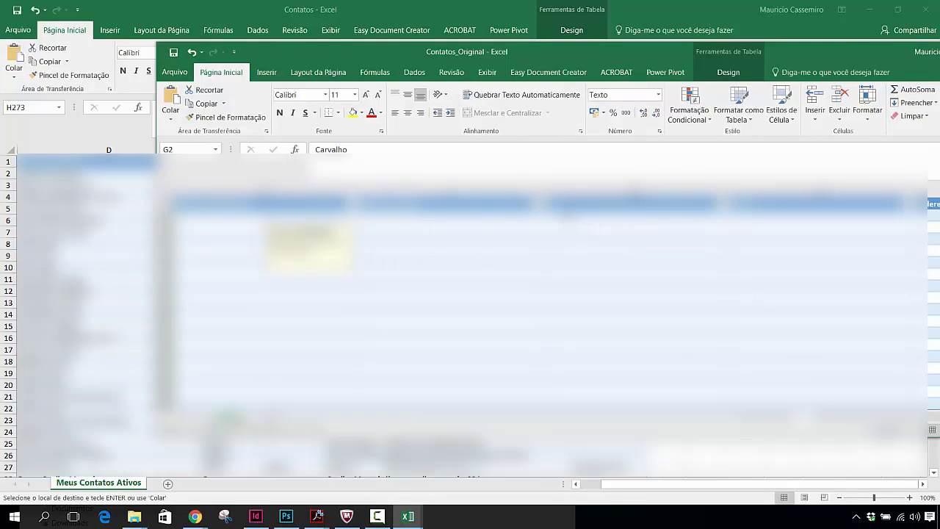
left_click(830, 214)
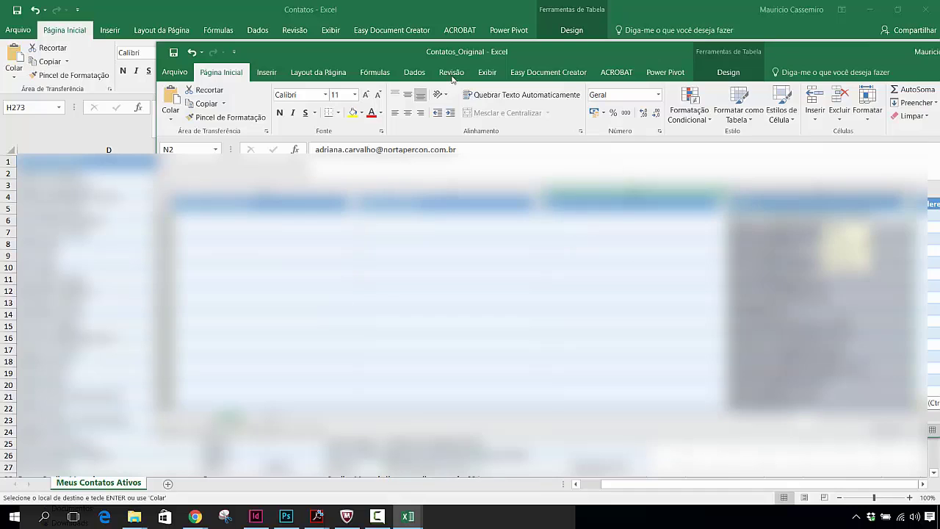
Switch back to the Contatos workbook and check the Nome da Empresa column
key("alt+Tab")
key("ctrl+space")
left_click(525, 173)
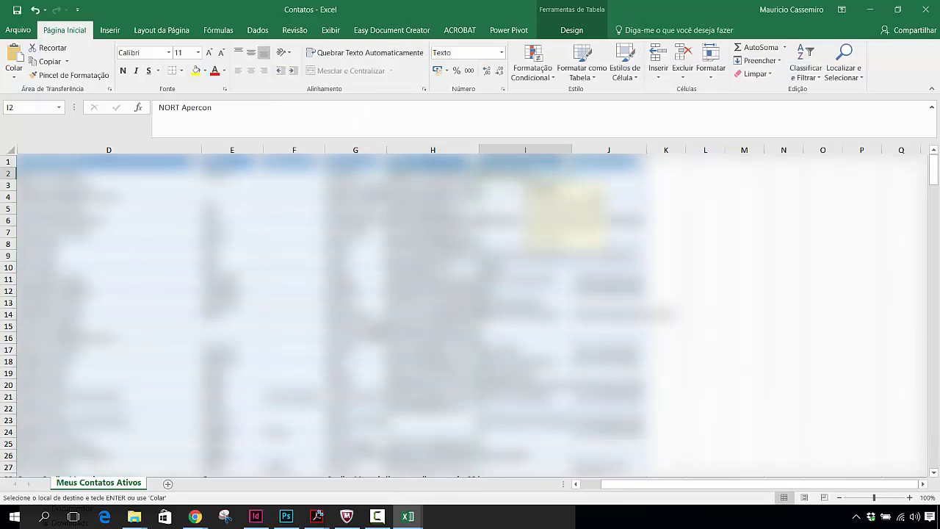
left_click(525, 150)
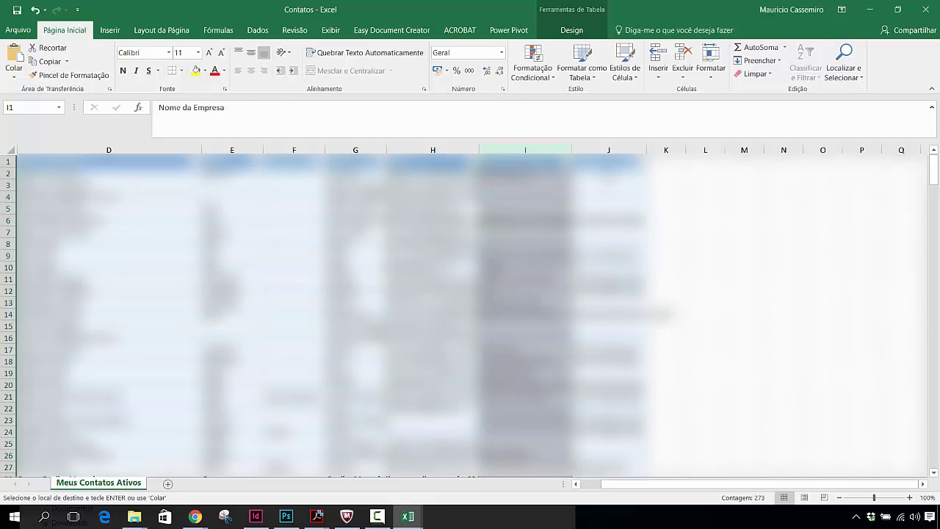
Copy all entries of the Telefone Comercial column in Contatos, from J2 to J273
left_click(604, 174)
key("ctrl+shift+Down")
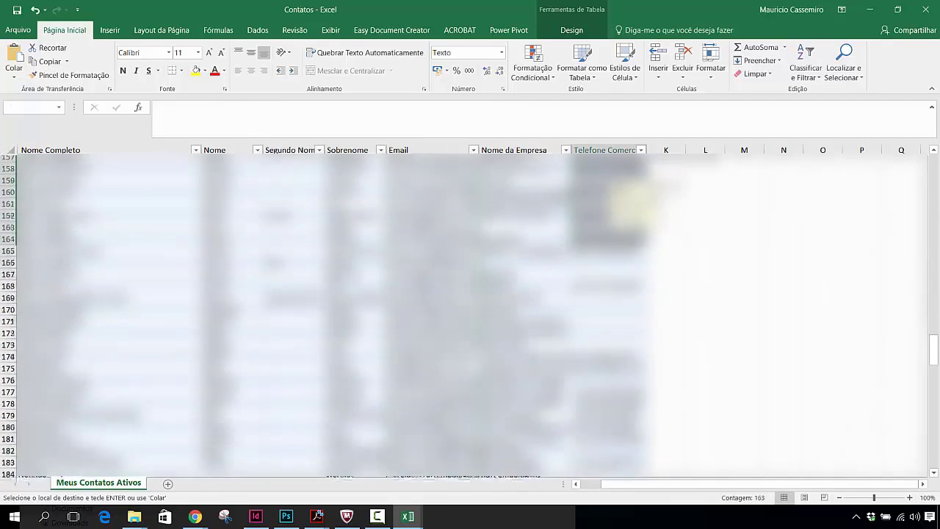
key("ctrl+shift+Down")
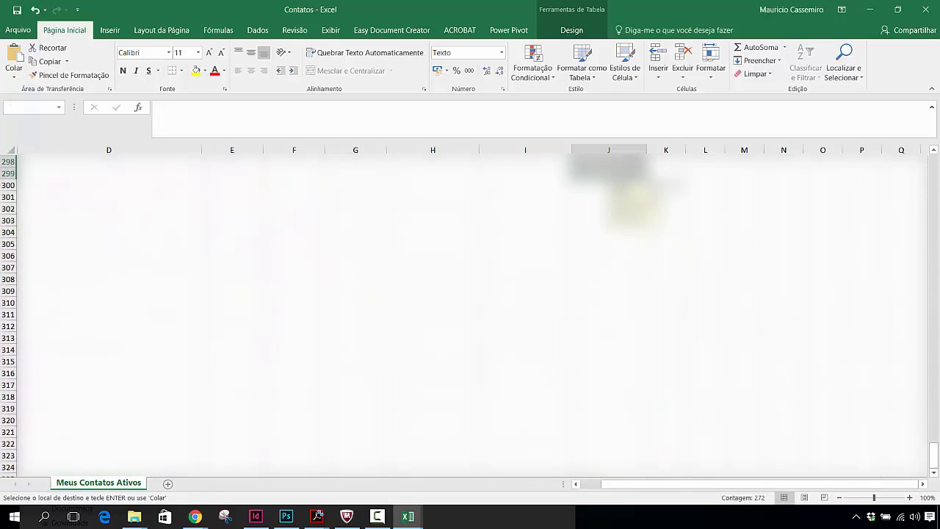
key("ctrl+shift+Up")
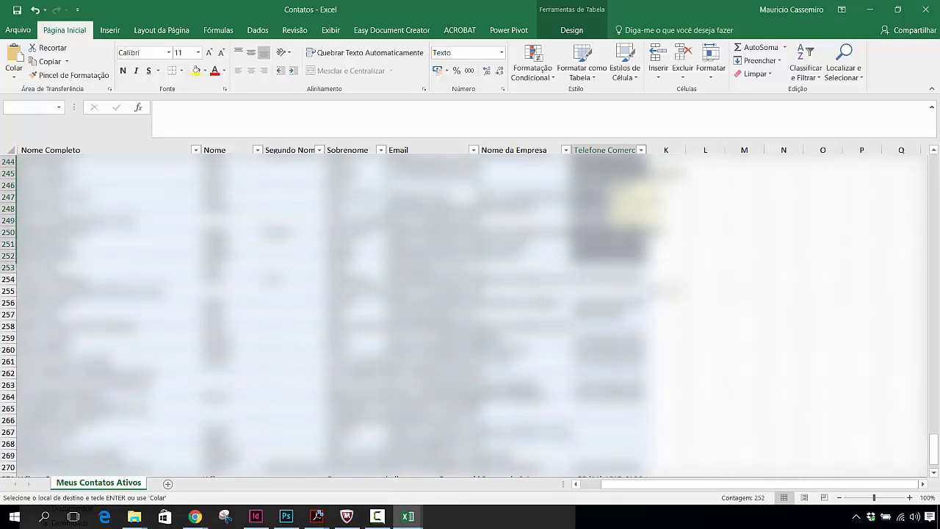
key("shift+Down")
key("shift+Down")
key("shift+Down")
key("shift+Down")
key("shift+Down")
key("shift+Down")
key("shift+Down")
key("shift+Down")
key("shift+Down")
key("shift+Down")
key("shift+Down")
key("shift+Down")
key("shift+Down")
key("shift+Down")
key("shift+Down")
key("shift+Down")
key("shift+Down")
key("shift+Down")
key("shift+Down")
key("shift+Down")
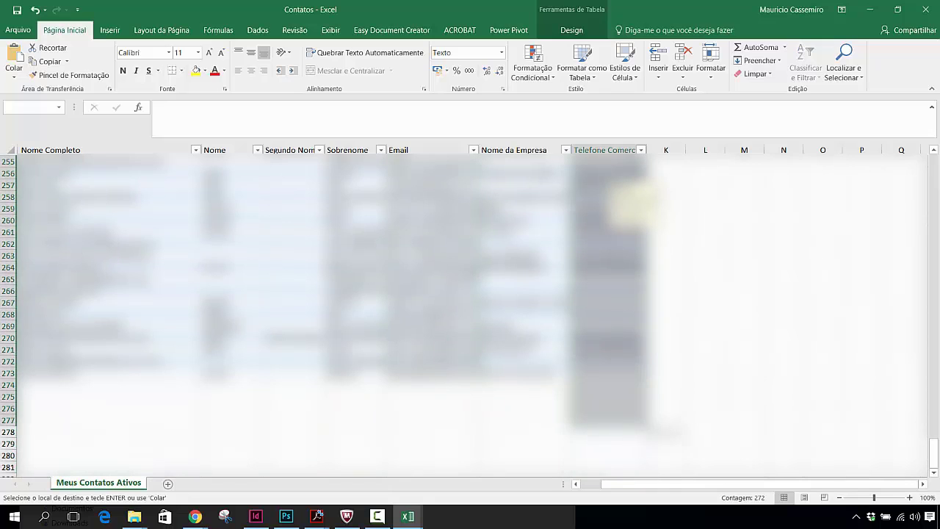
key("shift+Up")
key("shift+Up")
key("shift+Up")
key("shift+Up")
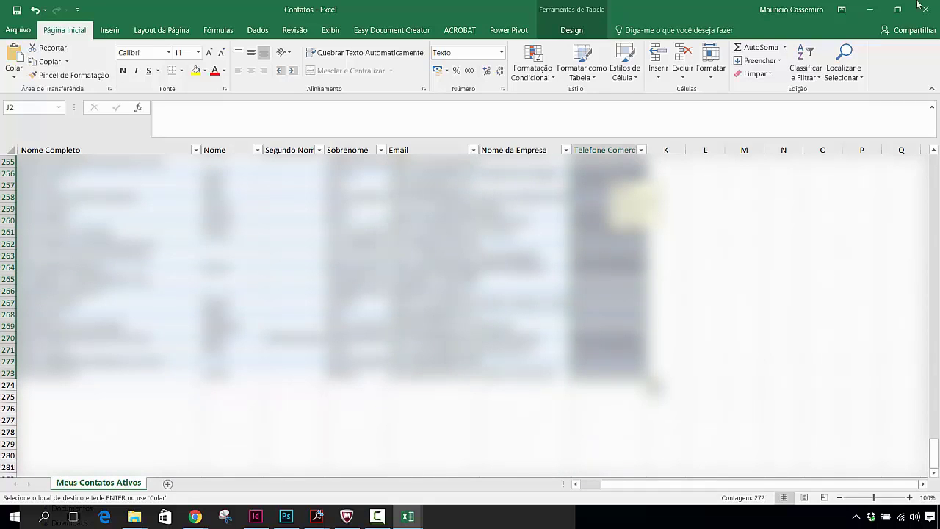
Minimize the Contatos workbook and paste the copied business phone numbers into Contatos_Original, starting at J2
left_click(869, 9)
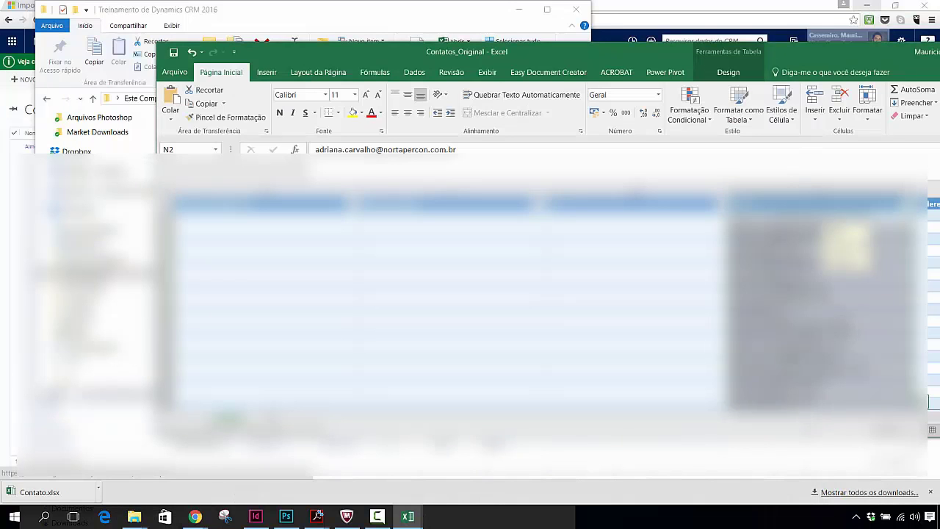
scroll(544, 293, "right", 6)
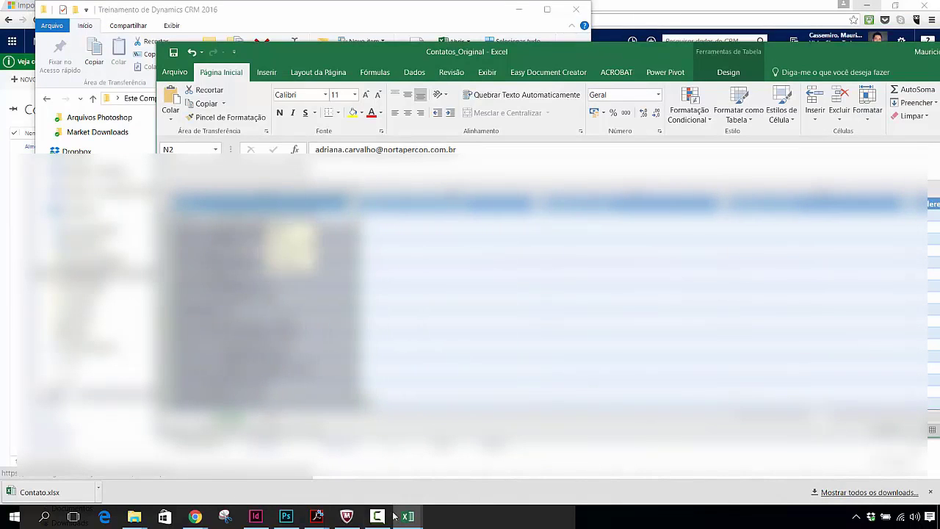
mouse_move(407, 516)
mouse_move(482, 498)
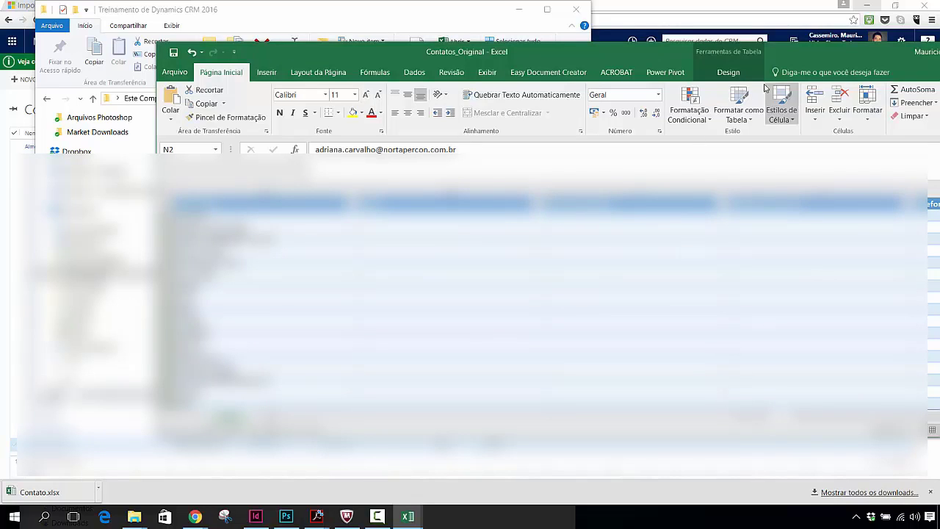
left_click(448, 219)
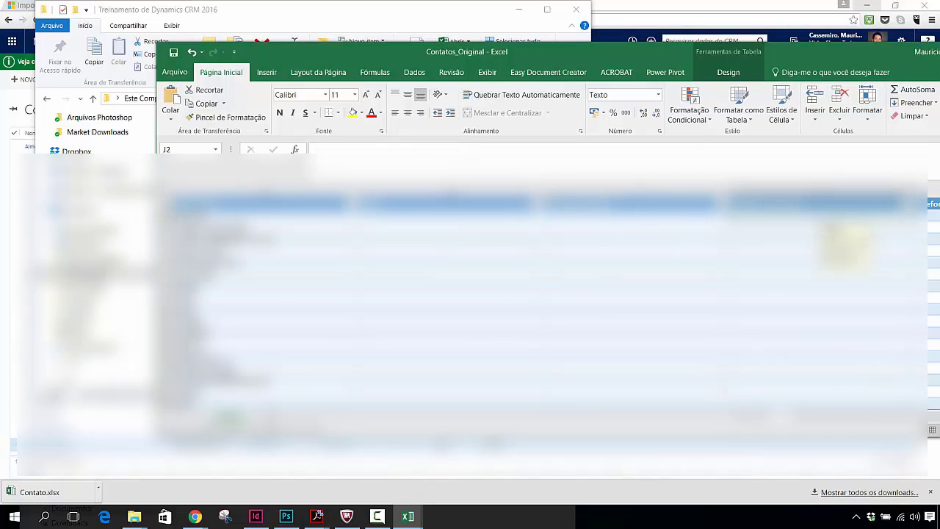
key("ctrl+v")
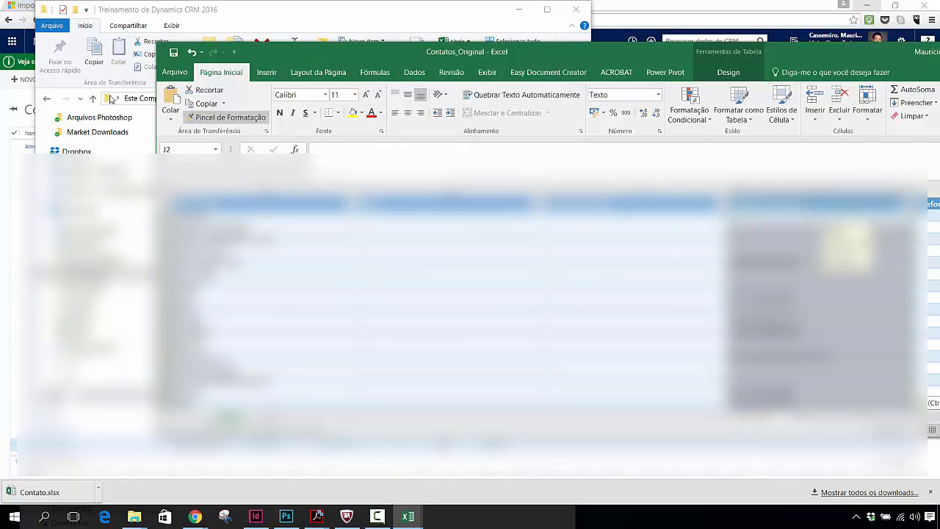
Save the Contatos_Original workbook, then minimize it and the Treinamento de Dynamics CRM 2016 folder window
left_click(174, 53)
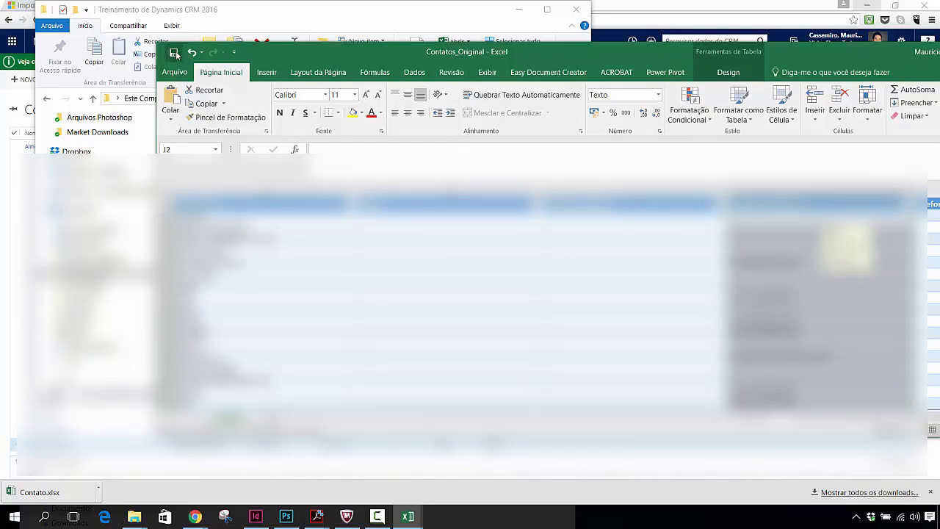
left_click_drag(861, 57, 740, 62)
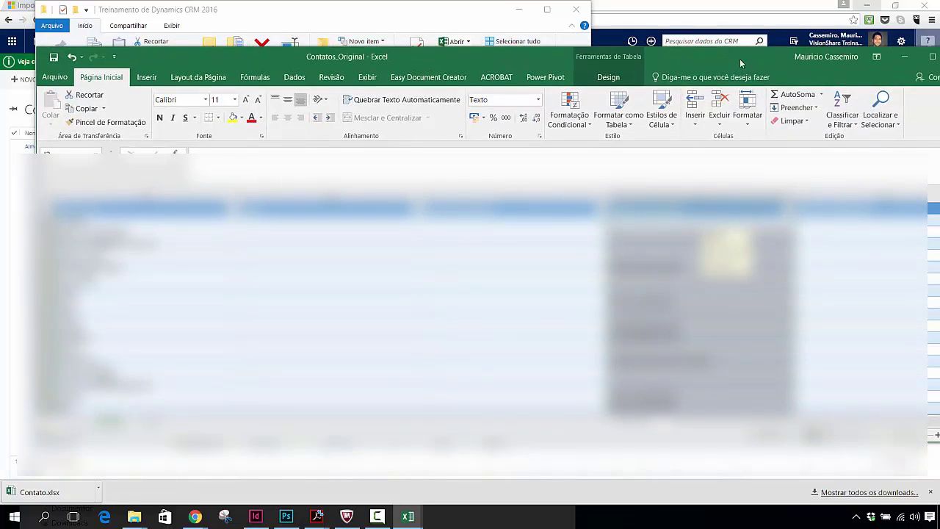
left_click(931, 56)
left_click(870, 14)
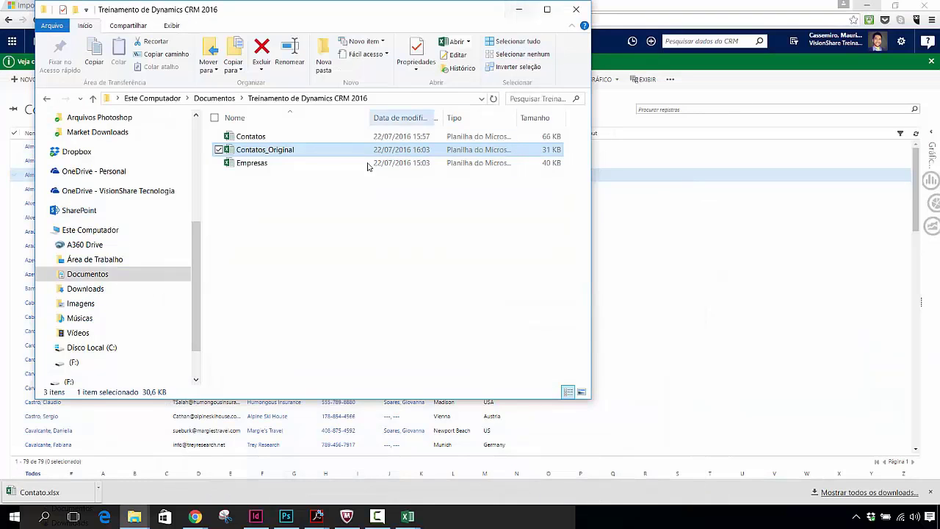
left_click(264, 163)
left_click(519, 9)
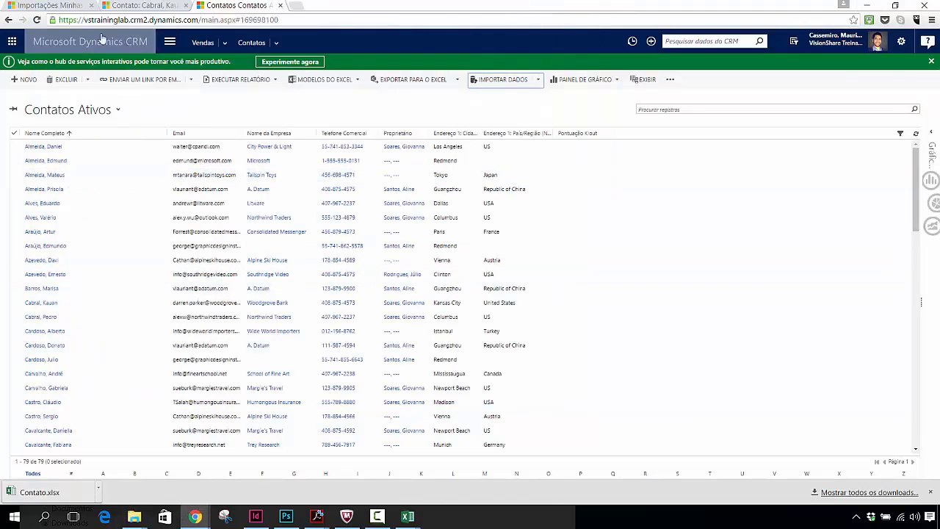
Start a data import from Minhas Importações in Dynamics CRM and load Contatos_Original.xlsx from the training folder as its data file
left_click(62, 10)
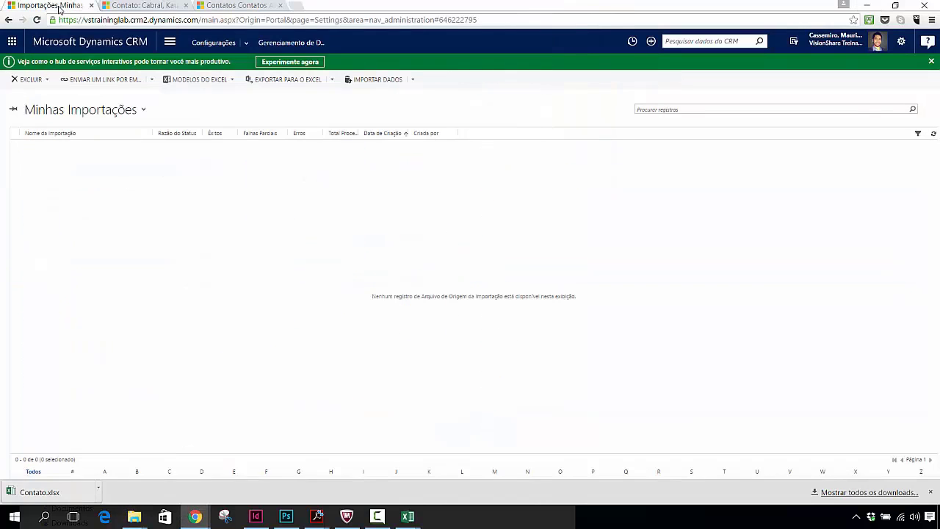
left_click(373, 79)
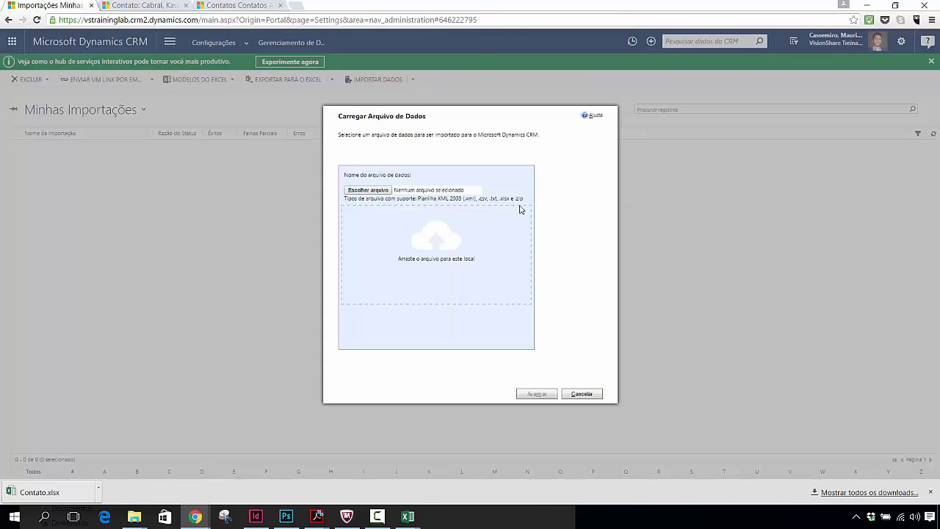
mouse_move(137, 521)
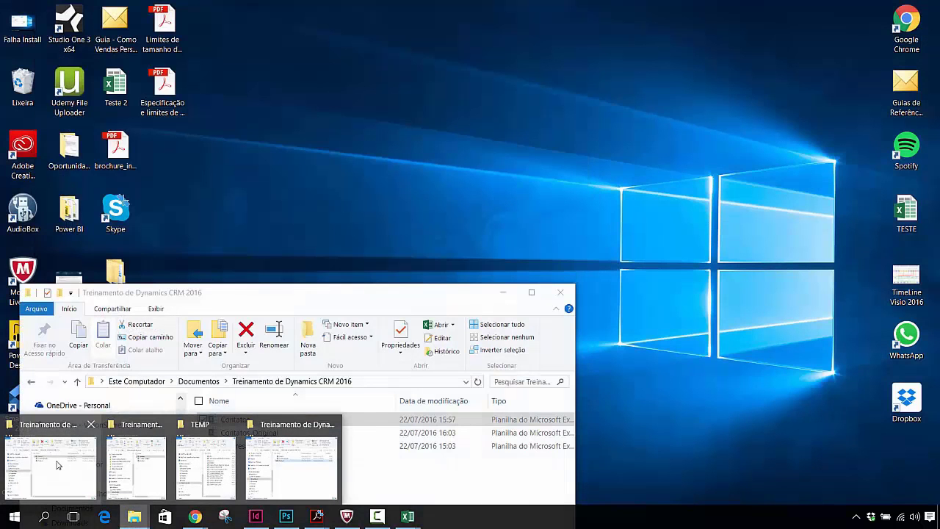
left_click(58, 464)
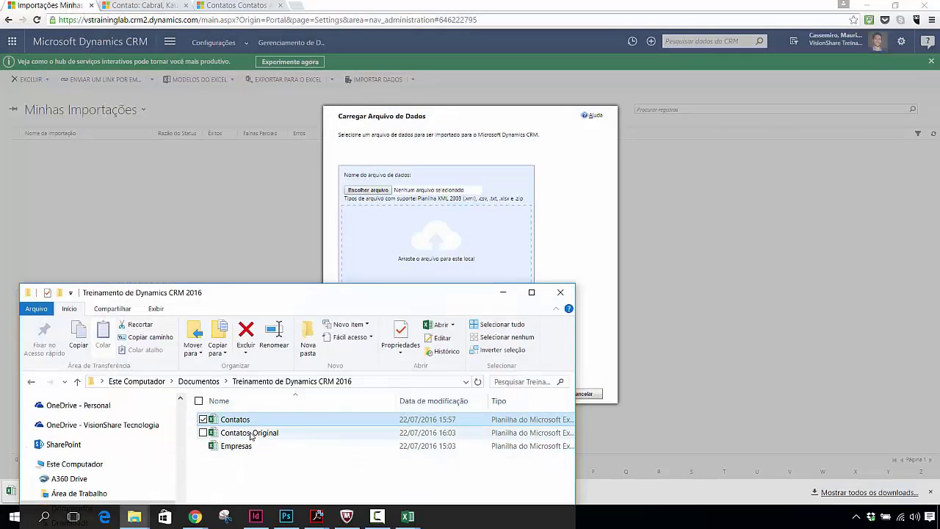
left_click_drag(249, 435, 409, 268)
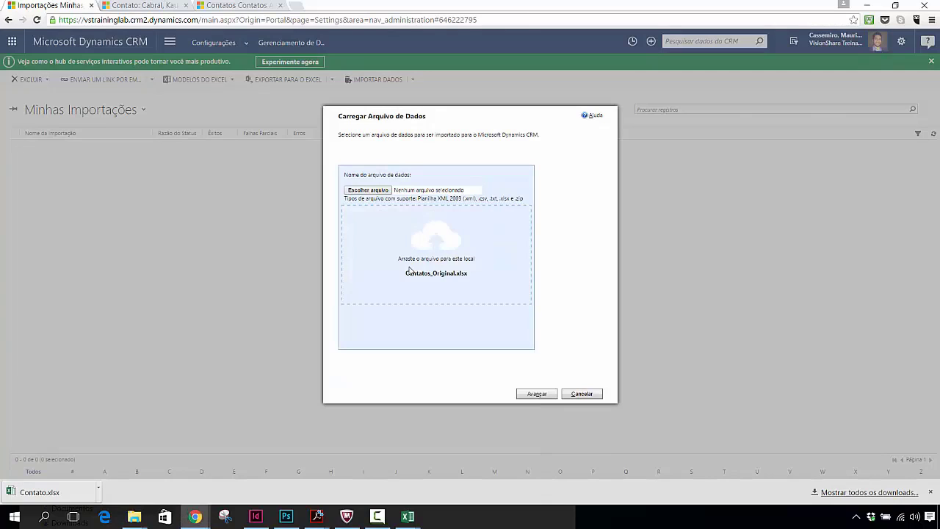
Submit the import with the default duplicate and owner settings and open the Importações list in a maximized window
left_click(538, 395)
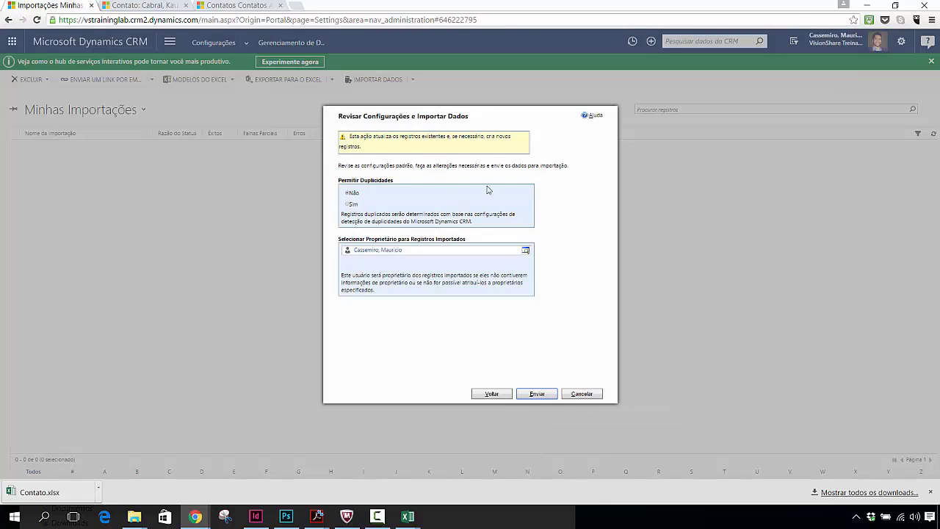
left_click(534, 395)
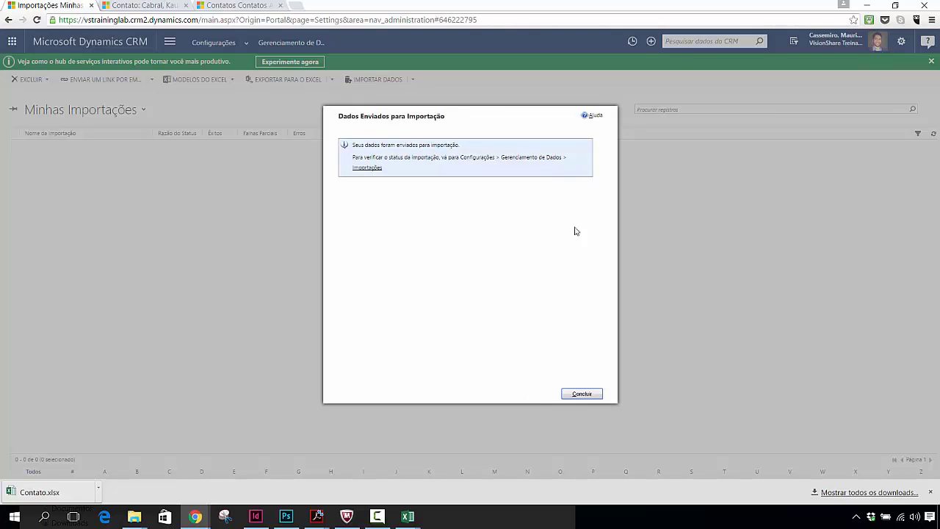
left_click(369, 168)
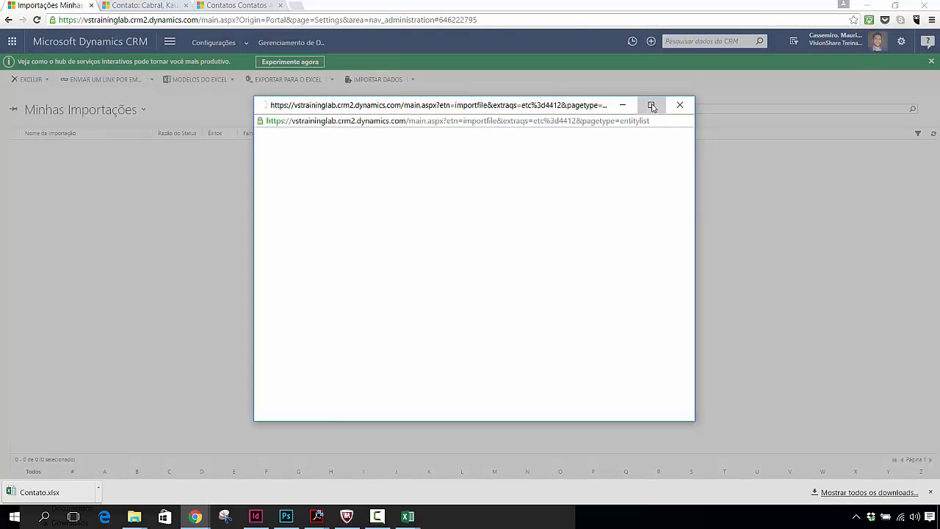
left_click(651, 106)
Refresh the imports list repeatedly to monitor the status of Contatos_Original.xlsx, widening the Total Processado column to read it
right_click(170, 104)
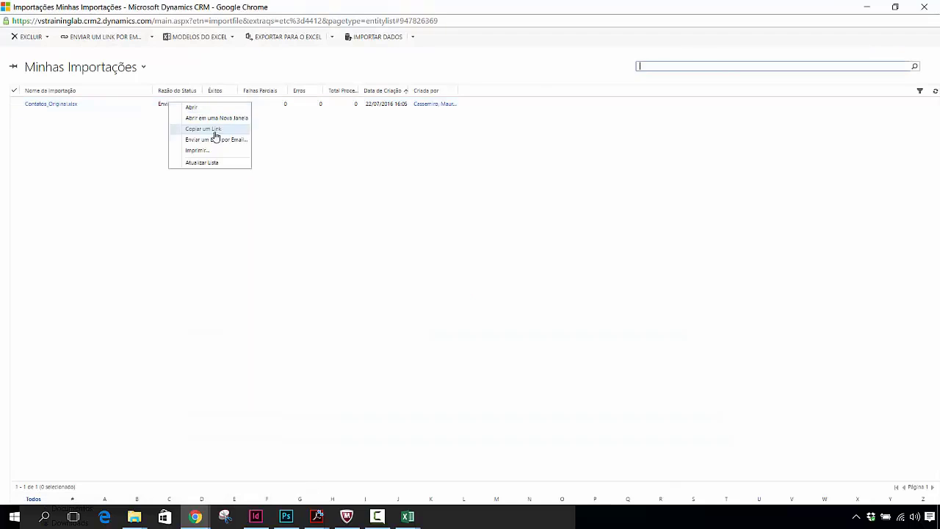
left_click(214, 162)
right_click(317, 107)
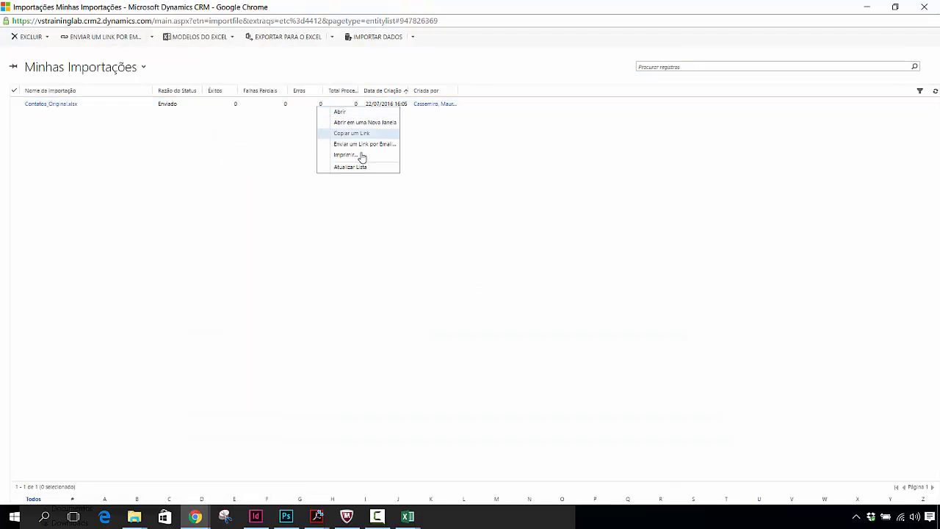
left_click(361, 167)
left_click(211, 109)
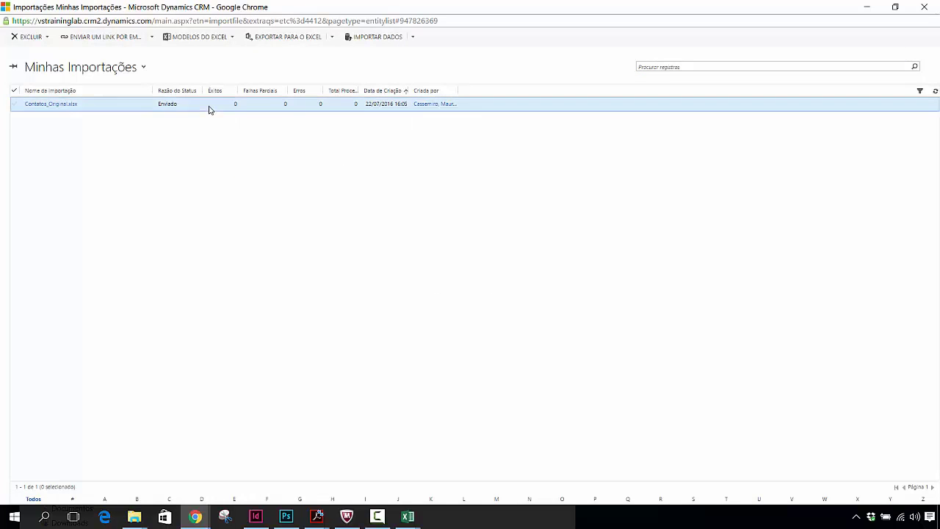
right_click(208, 109)
left_click(250, 168)
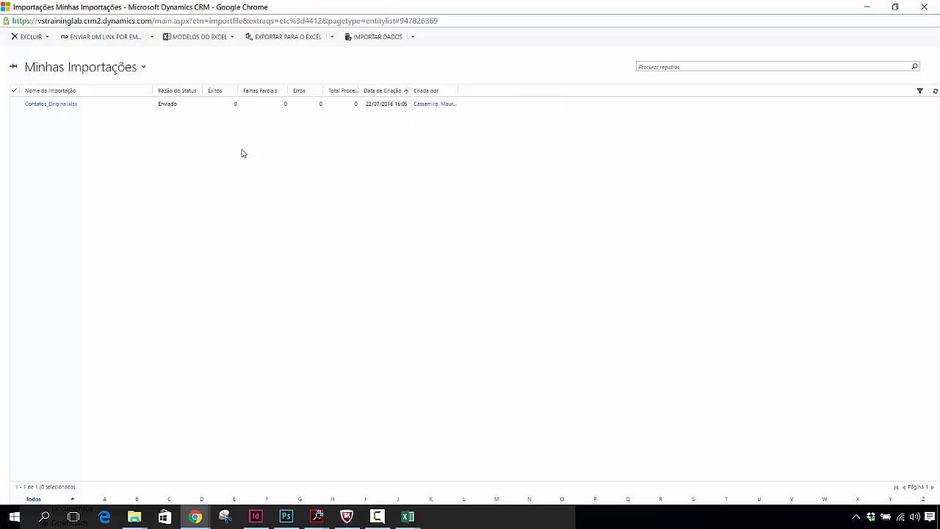
right_click(210, 109)
left_click(258, 168)
right_click(210, 114)
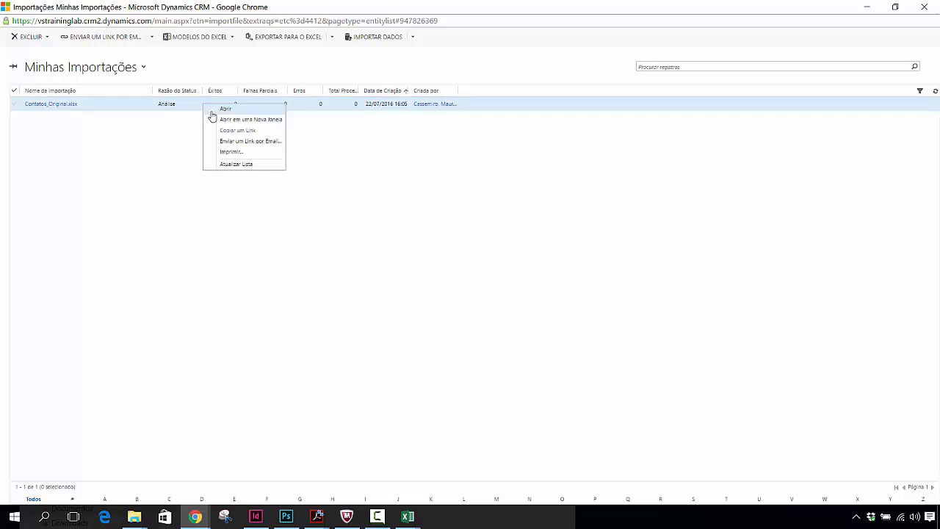
left_click(244, 167)
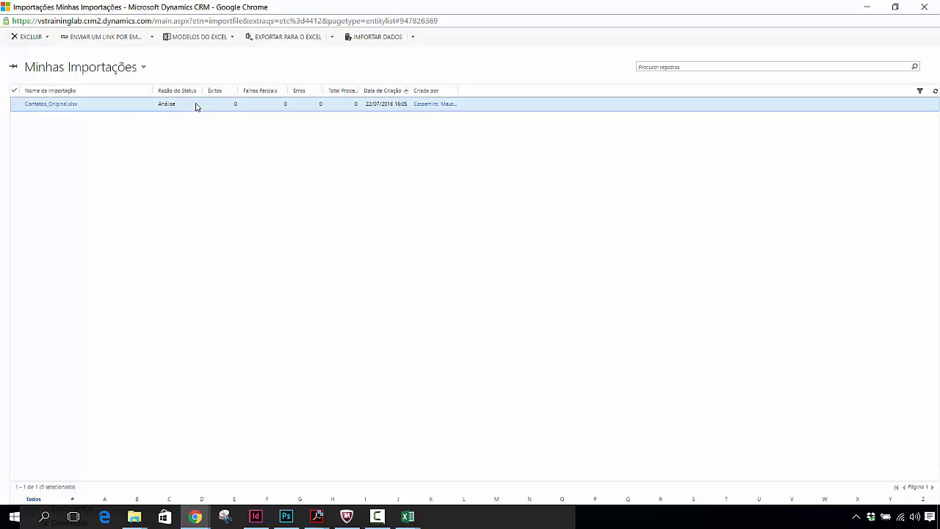
right_click(197, 106)
left_click(246, 165)
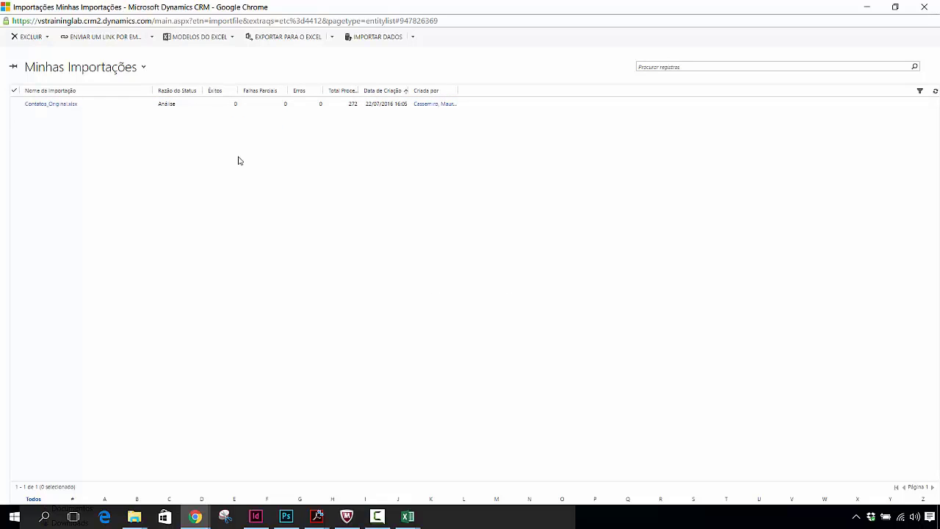
right_click(200, 109)
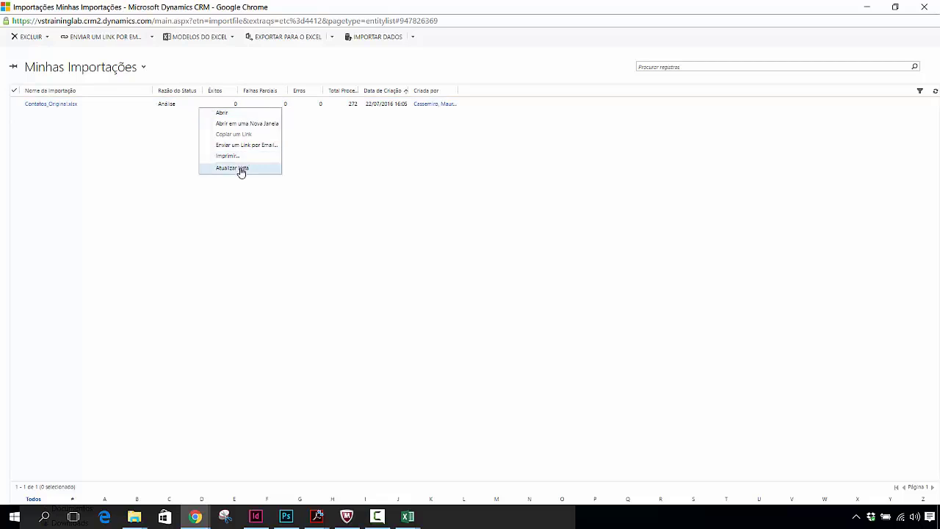
left_click(241, 169)
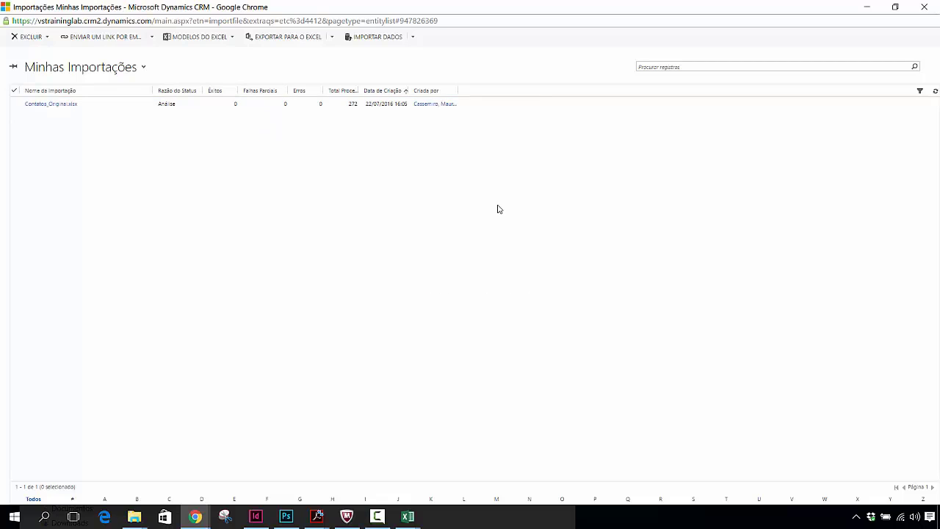
right_click(219, 104)
left_click(279, 170)
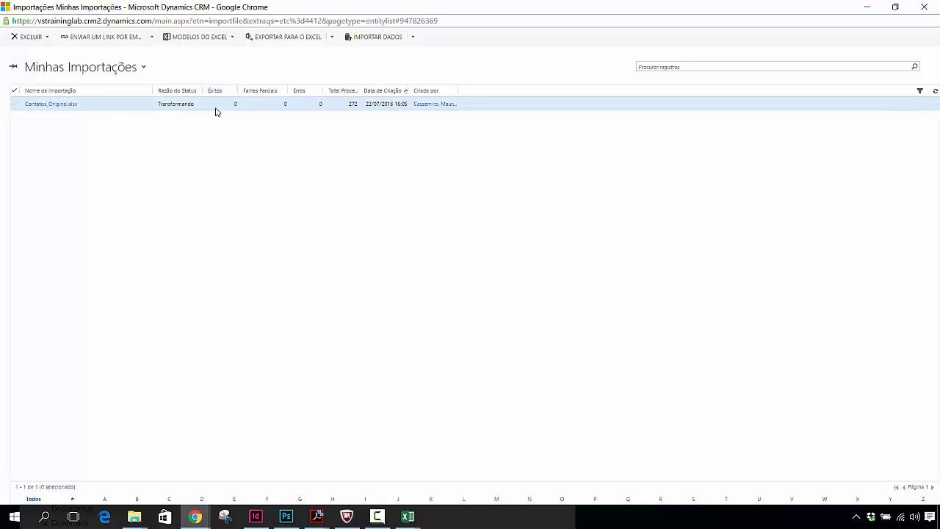
right_click(215, 108)
left_click(270, 169)
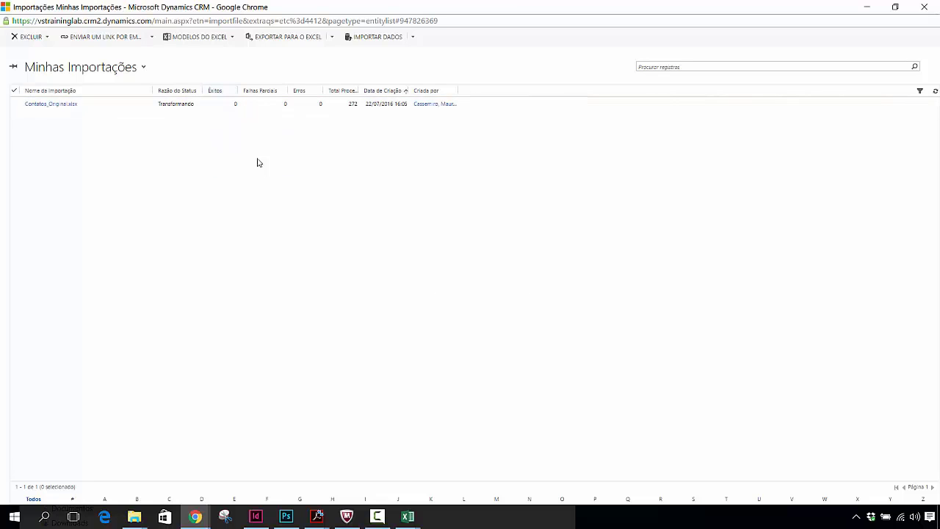
right_click(224, 109)
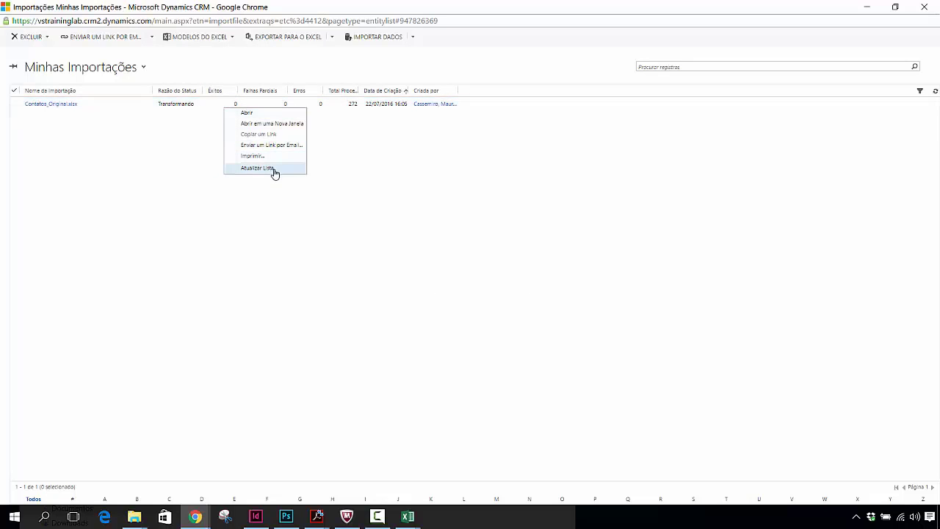
left_click(272, 168)
right_click(249, 107)
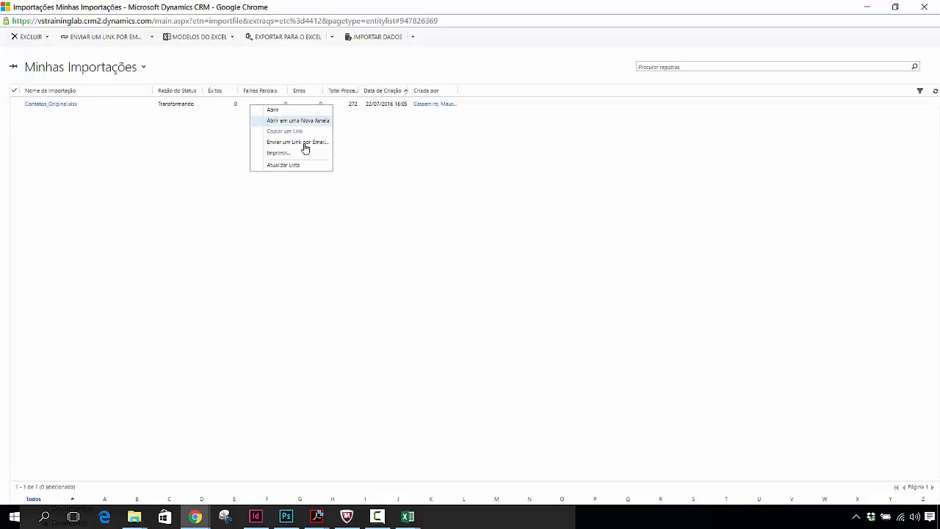
left_click(309, 166)
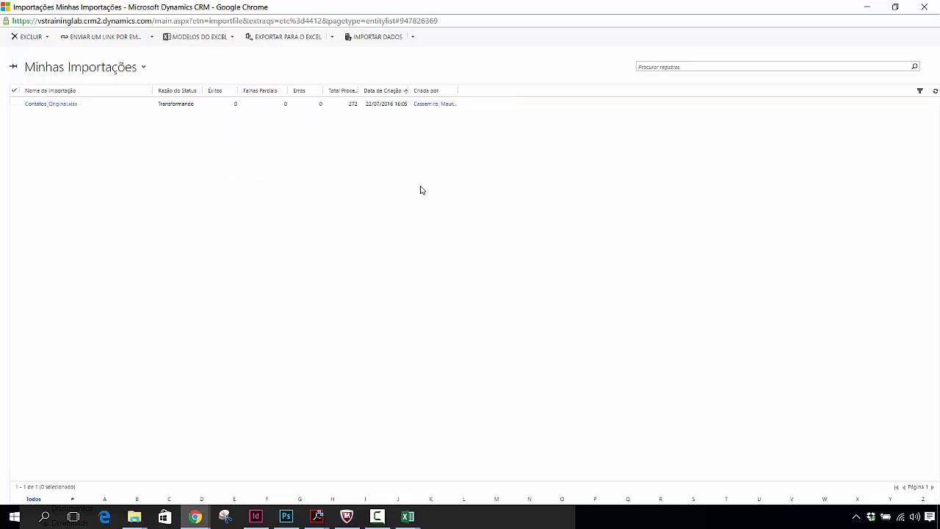
right_click(275, 108)
left_click(333, 166)
left_click_drag(361, 90, 406, 91)
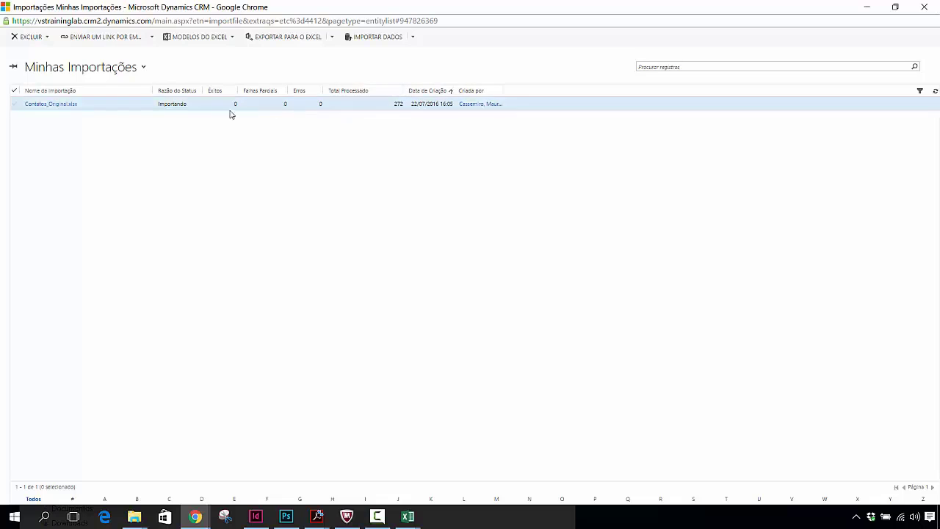
right_click(227, 110)
left_click(272, 165)
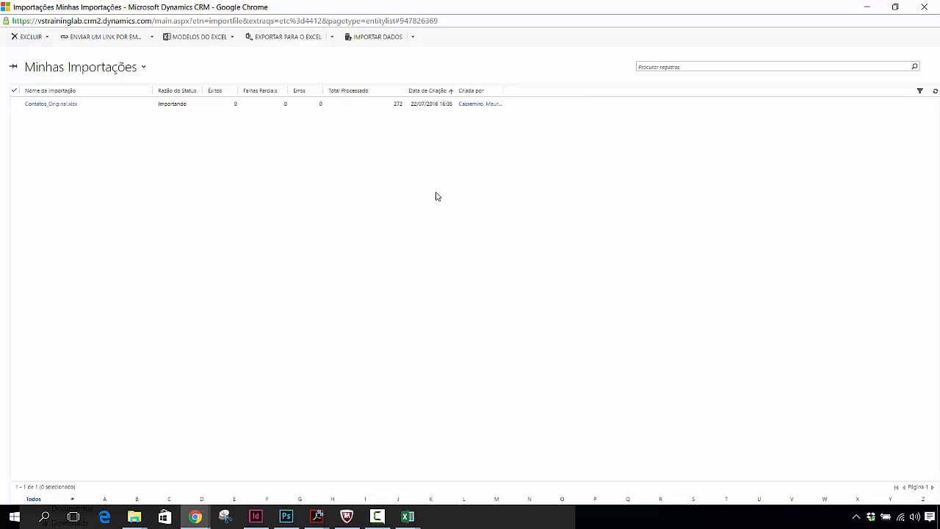
right_click(249, 106)
left_click(305, 167)
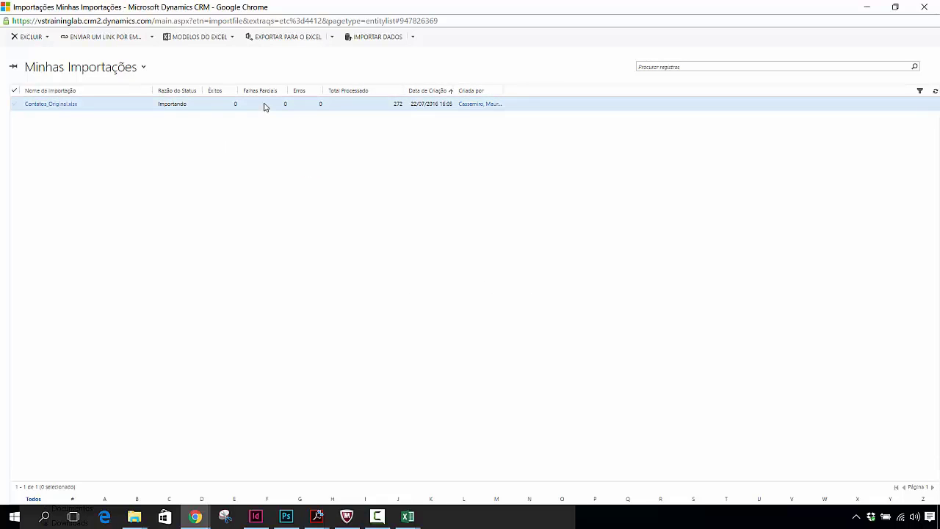
right_click(265, 107)
left_click(308, 168)
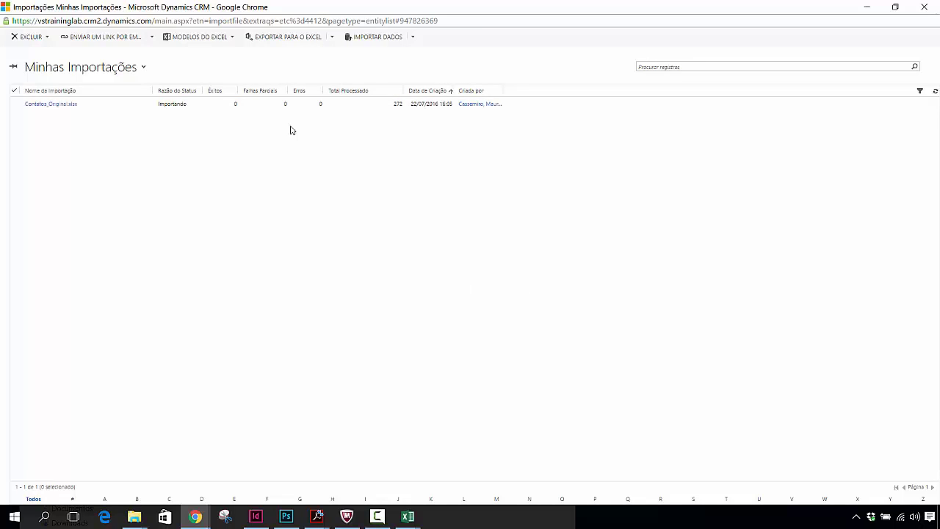
right_click(254, 106)
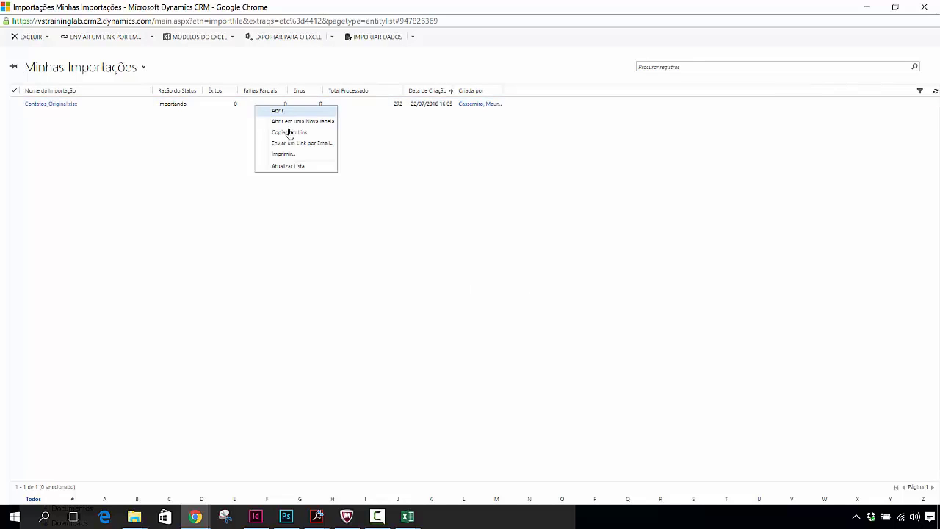
left_click(301, 168)
right_click(263, 110)
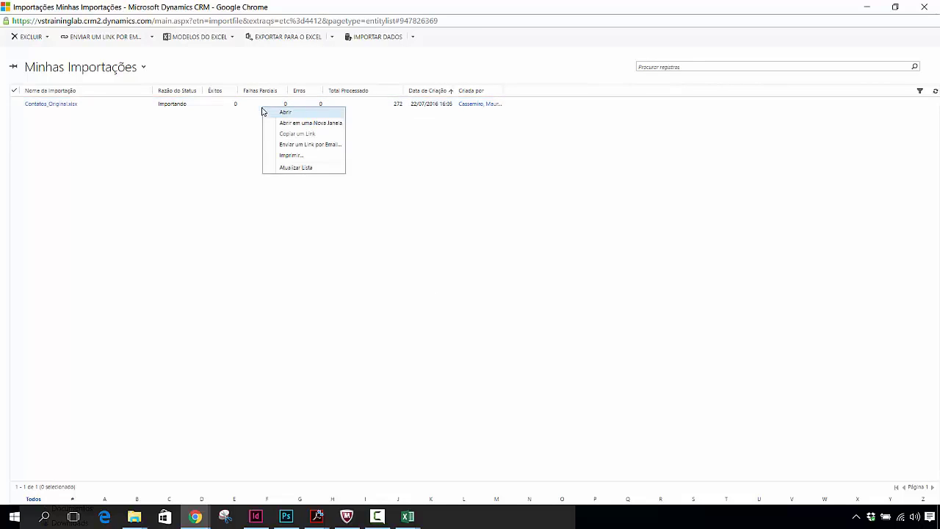
left_click(307, 168)
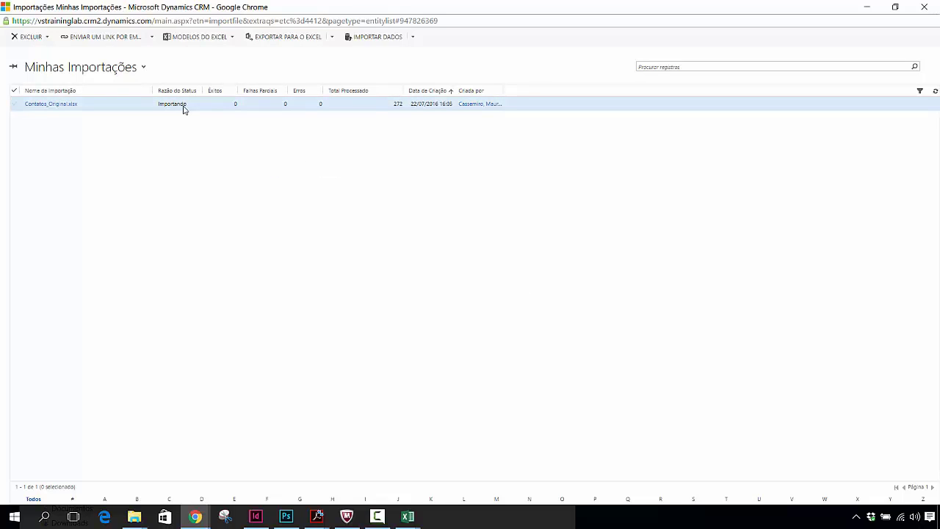
right_click(262, 106)
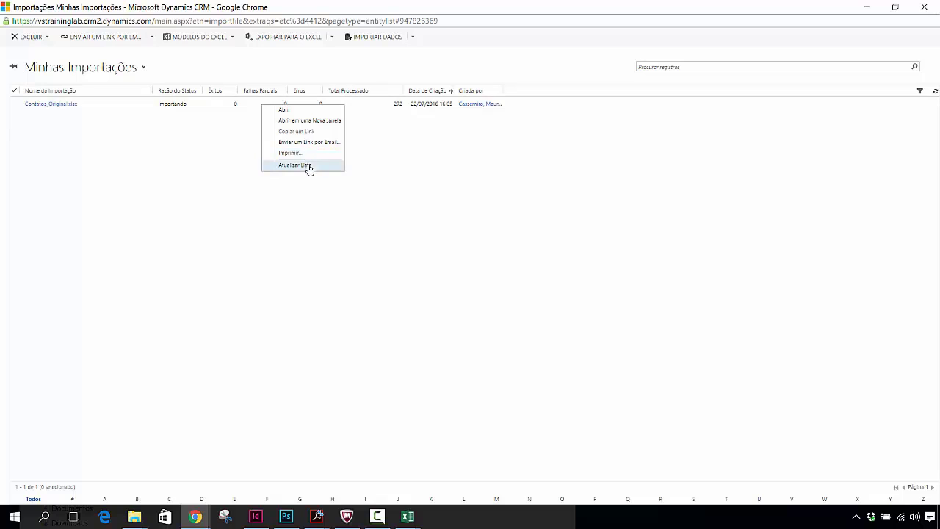
left_click(310, 168)
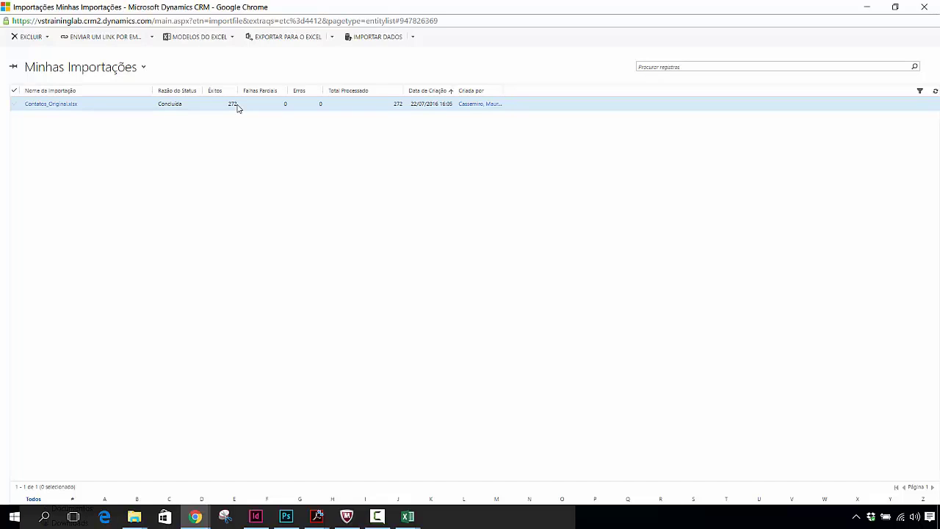
Close the separate imports window and finish the data import wizard
left_click(924, 6)
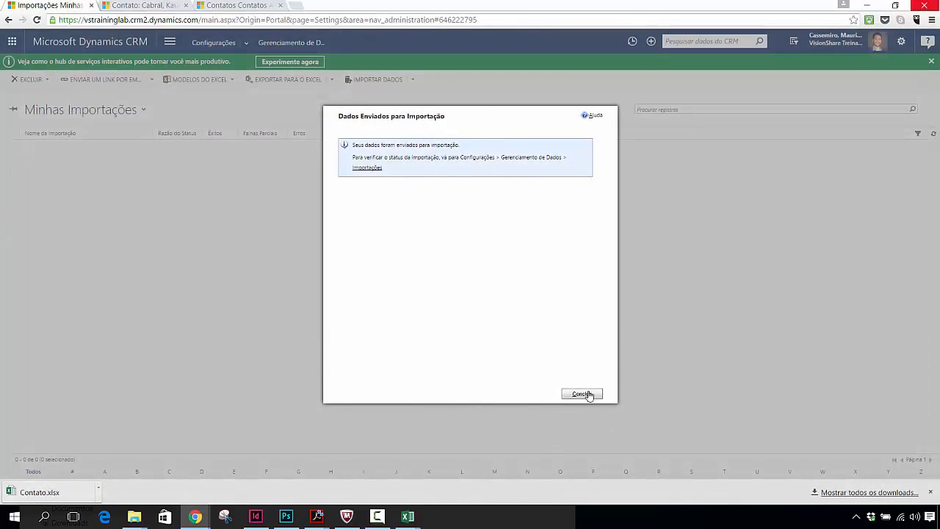
left_click(583, 394)
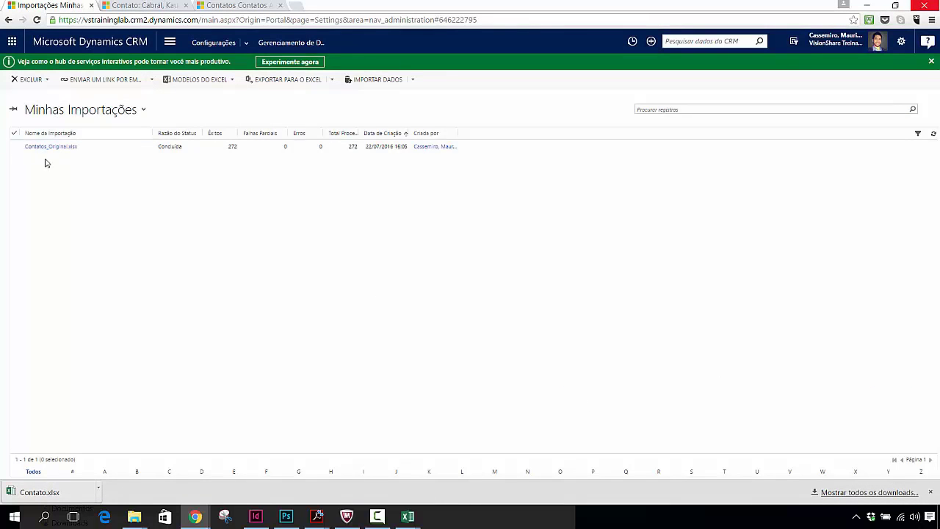